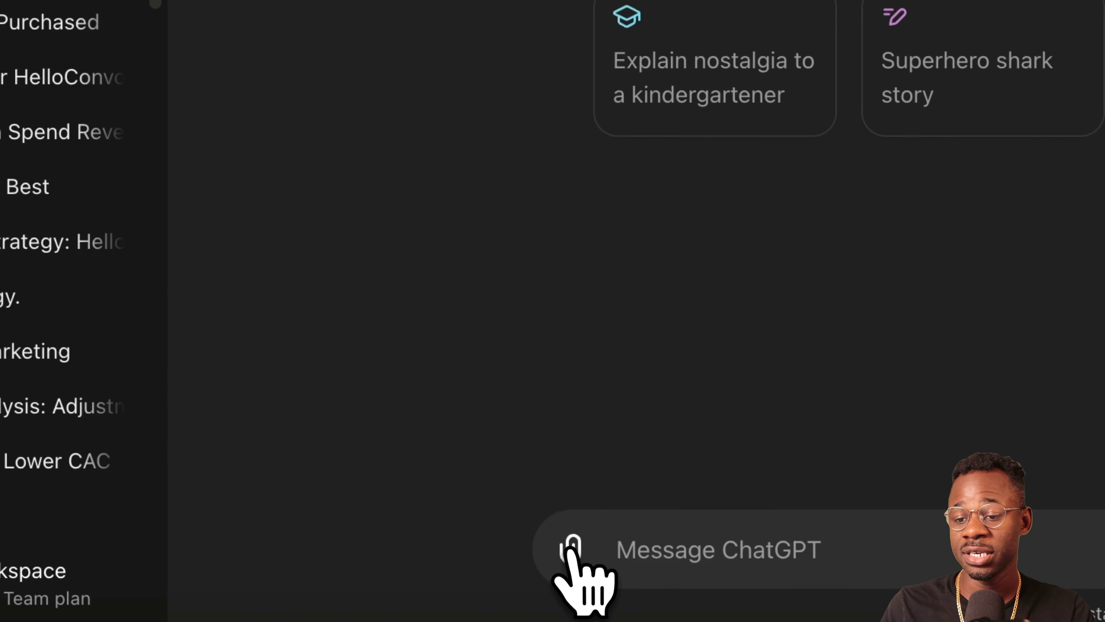
Step: Connect Google Drive to the ChatGPT account from the attachment menu
{"action": "left_click", "coordinate": [569, 545]}
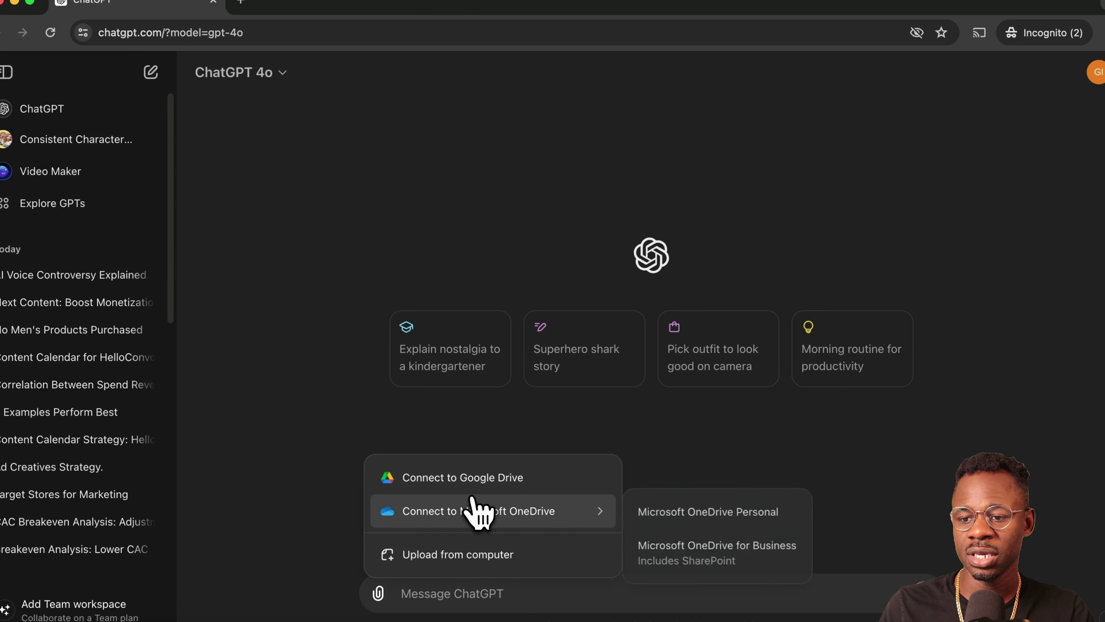
{"action": "mouse_move", "coordinate": [433, 513]}
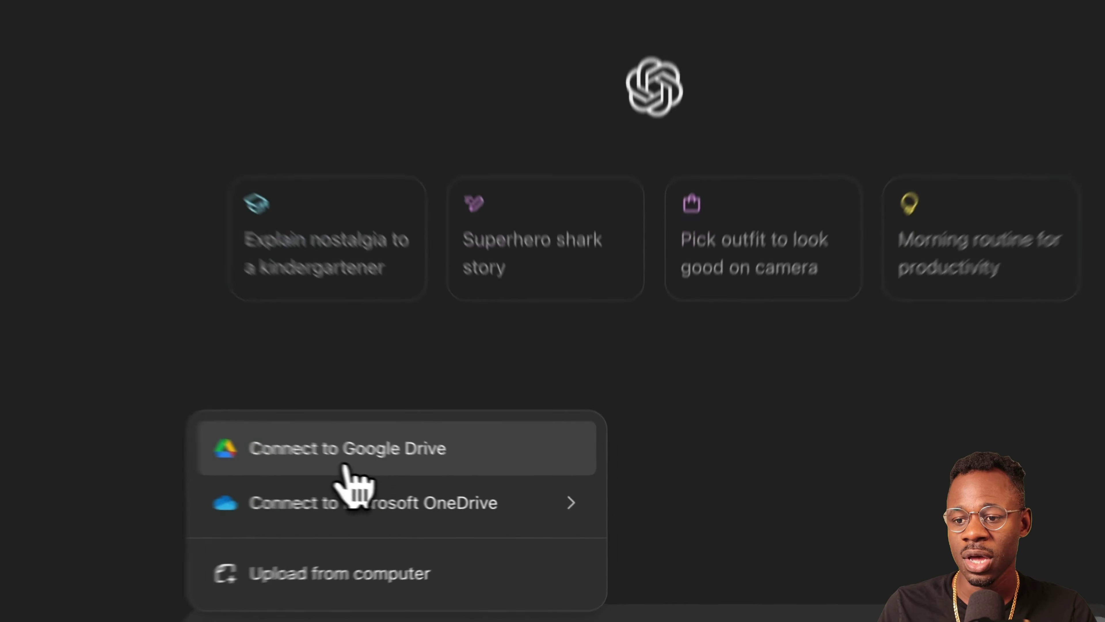
{"action": "left_click", "coordinate": [460, 479]}
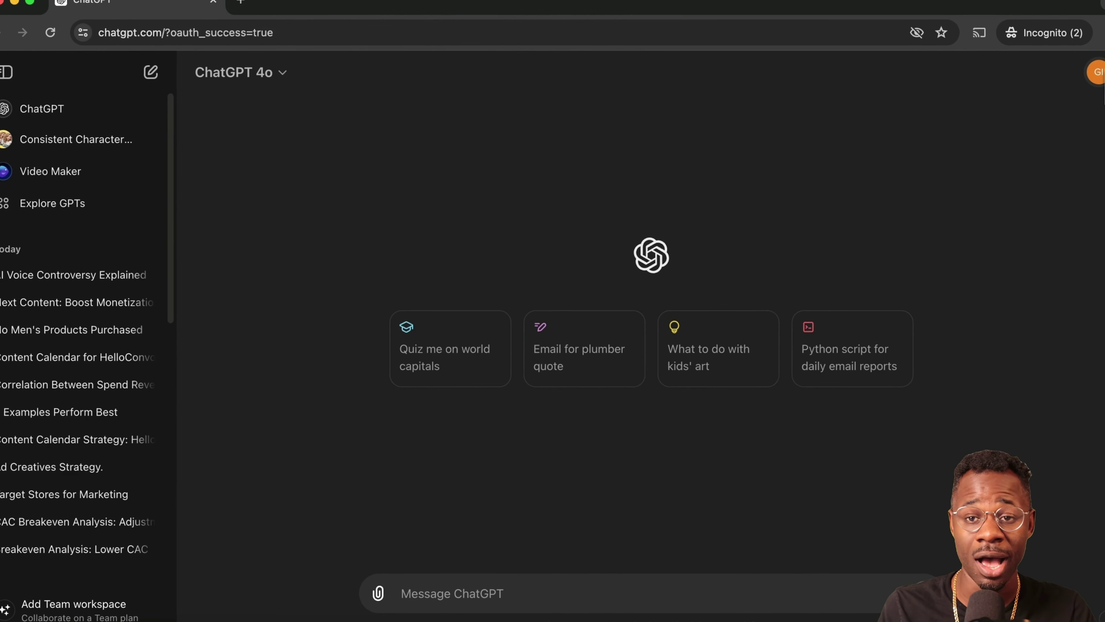
Step: Disconnect Google Drive under Settings > Connected apps and close Settings
{"action": "left_click", "coordinate": [1094, 73]}
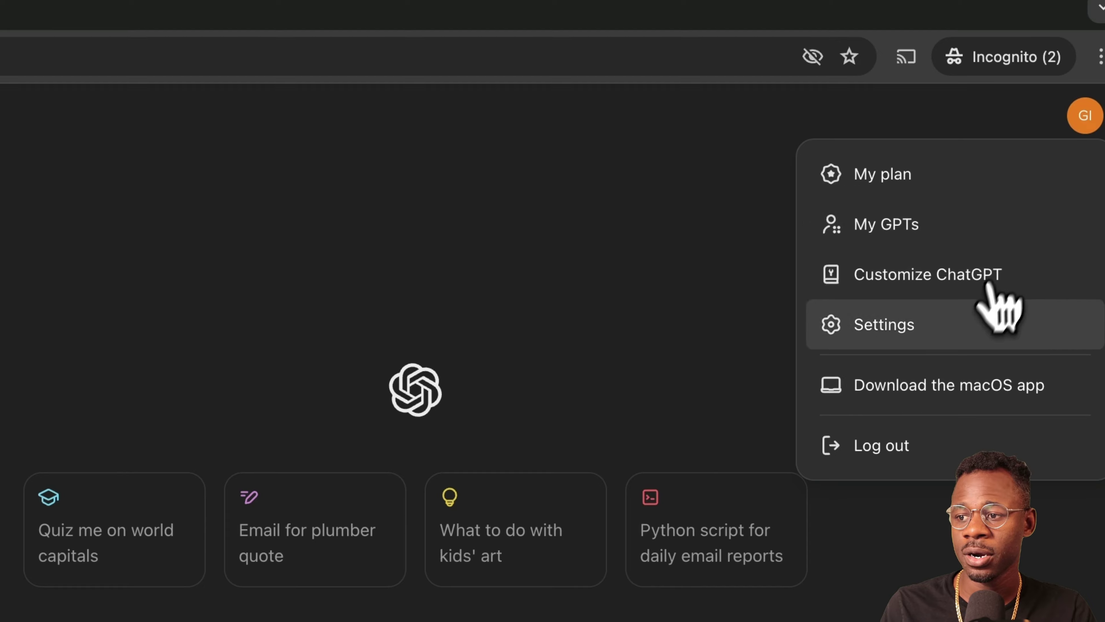
{"action": "left_click", "coordinate": [989, 305]}
{"action": "left_click", "coordinate": [283, 453]}
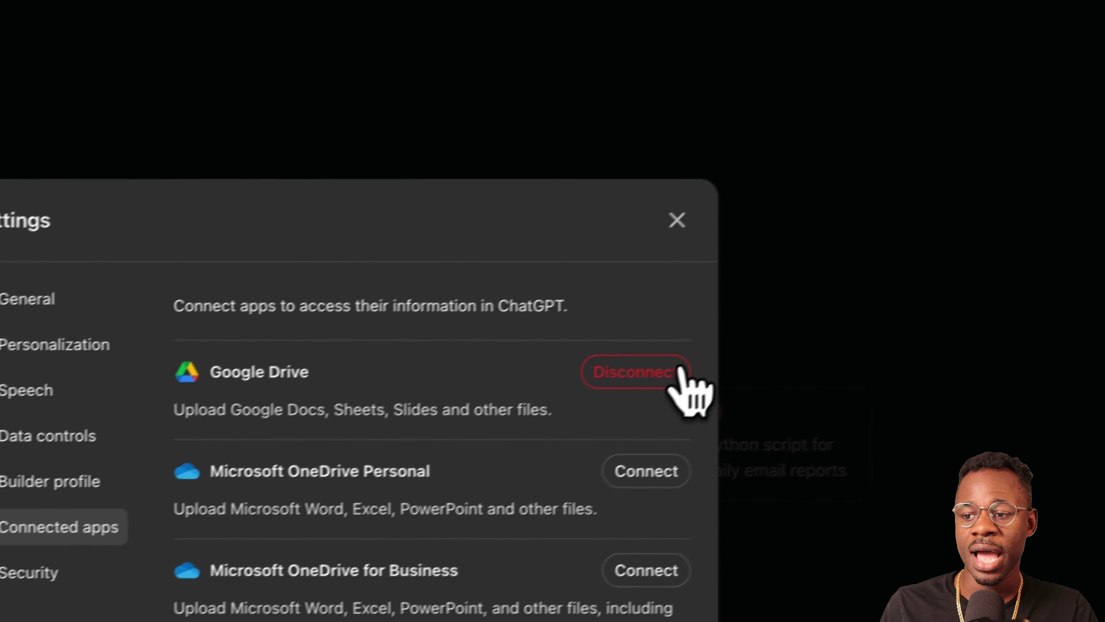
{"action": "left_click", "coordinate": [635, 372]}
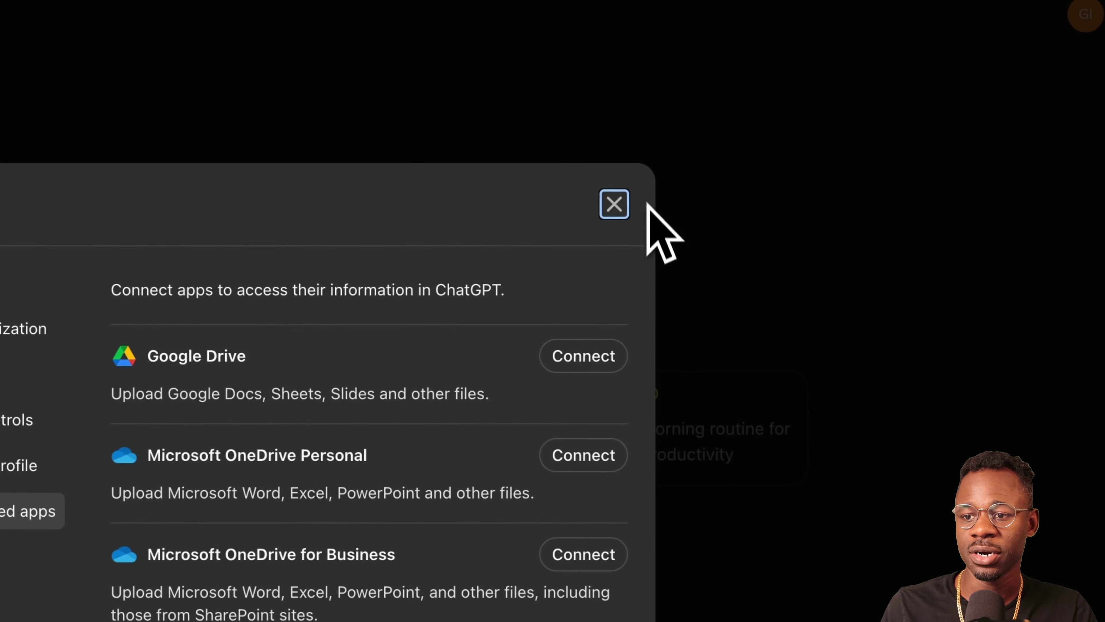
{"action": "left_click", "coordinate": [614, 204]}
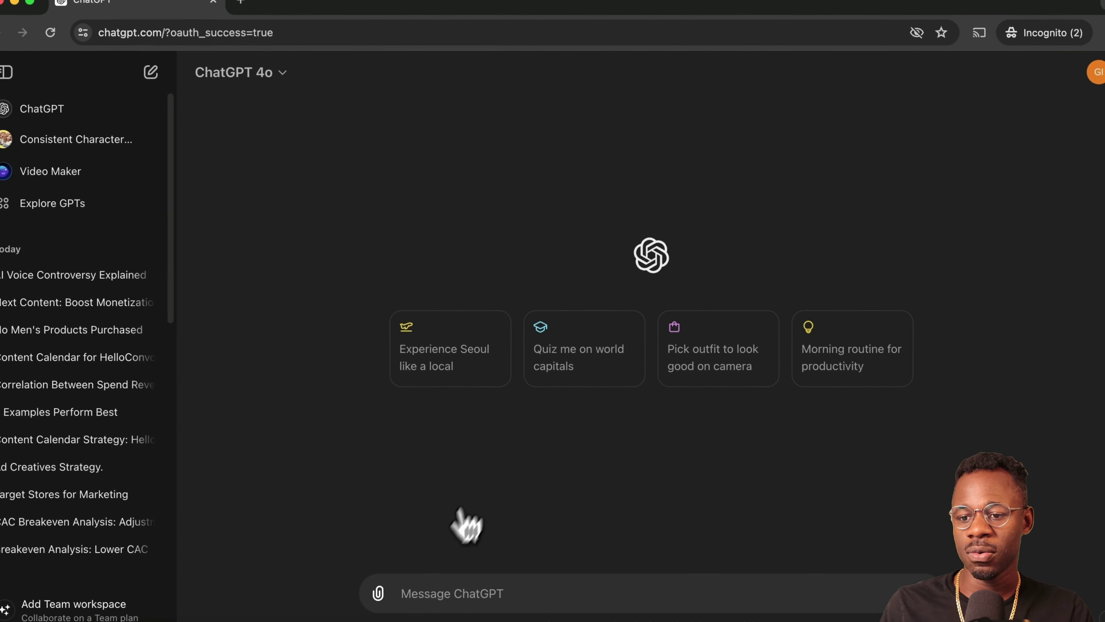
Step: Reconnect Google Drive and attach 'What is AI Art Visuals OPENAI' from the OPENAI EXAMPLES folder
{"action": "left_click", "coordinate": [378, 595]}
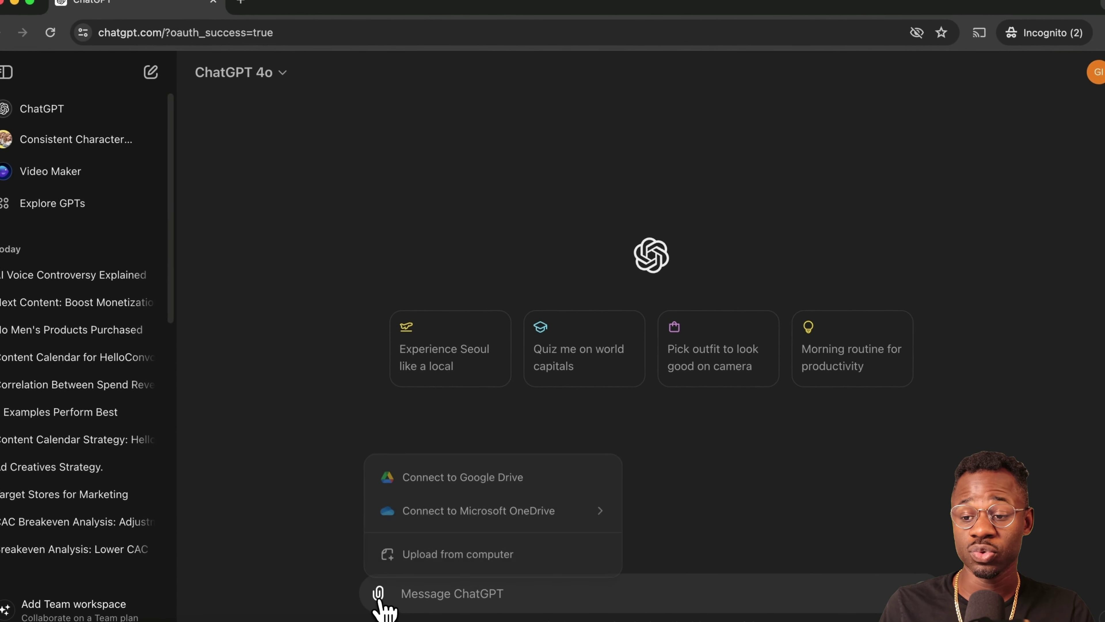
{"action": "left_click", "coordinate": [552, 489]}
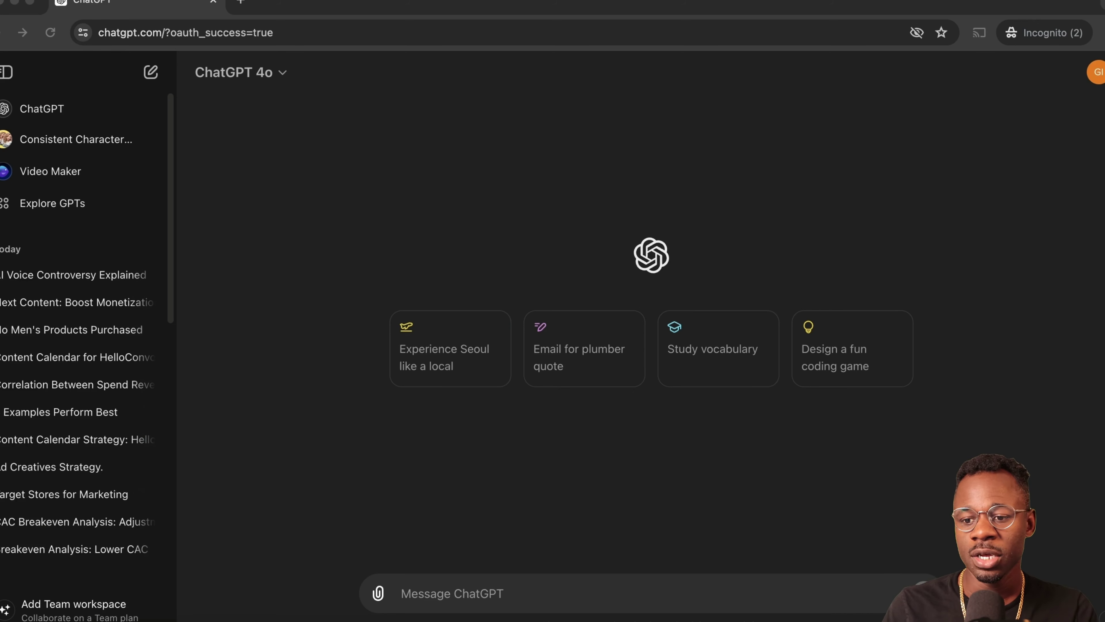
{"action": "left_click", "coordinate": [377, 593]}
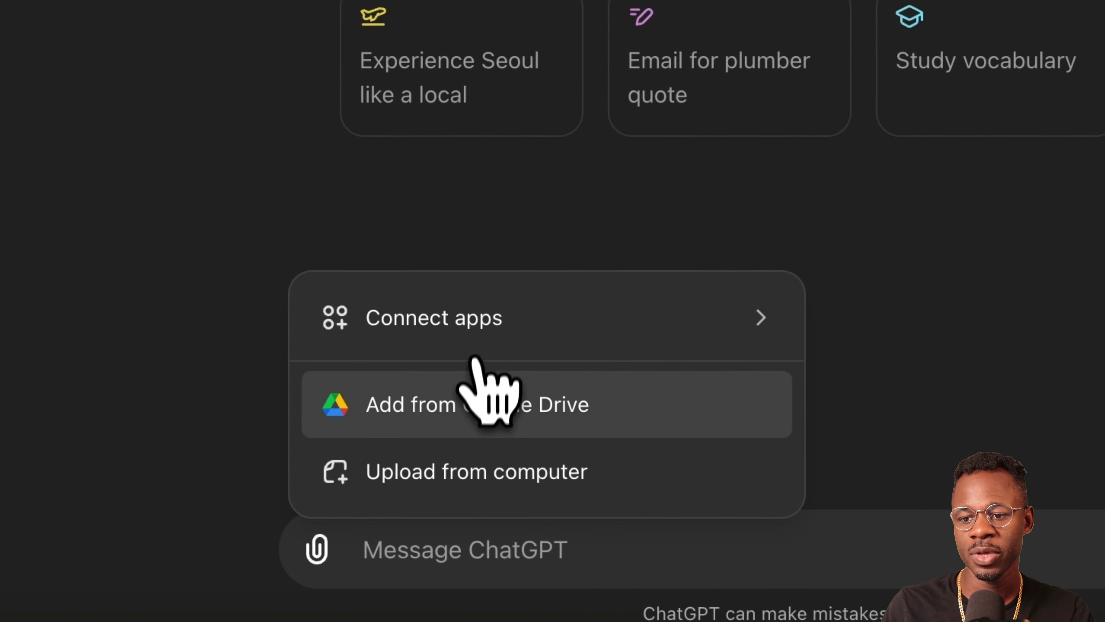
{"action": "left_click", "coordinate": [478, 415]}
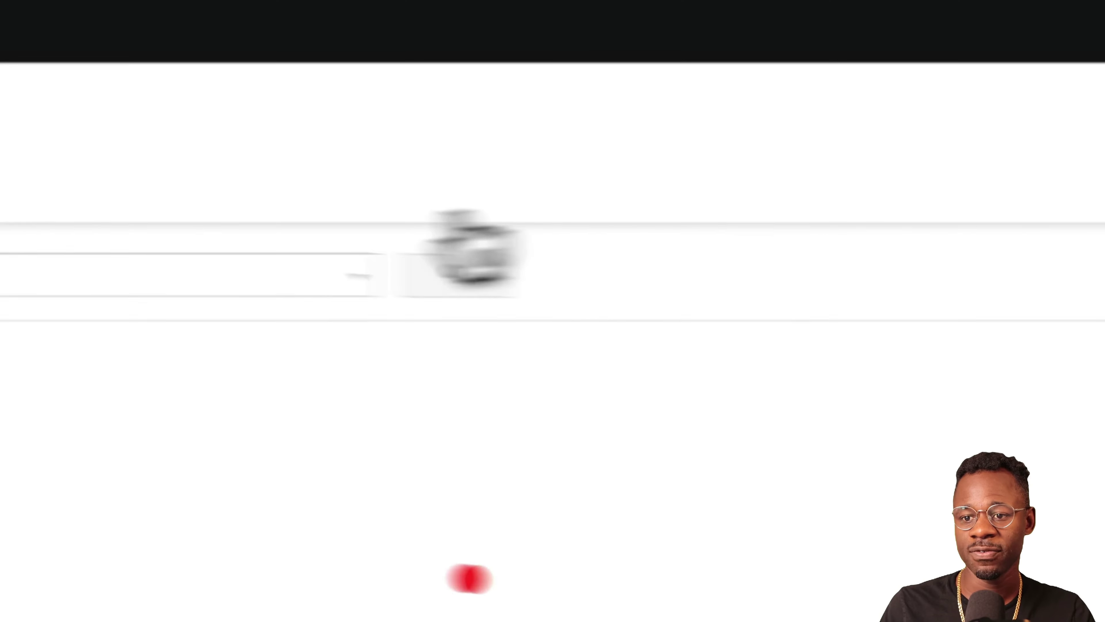
{"action": "double_click", "coordinate": [277, 435]}
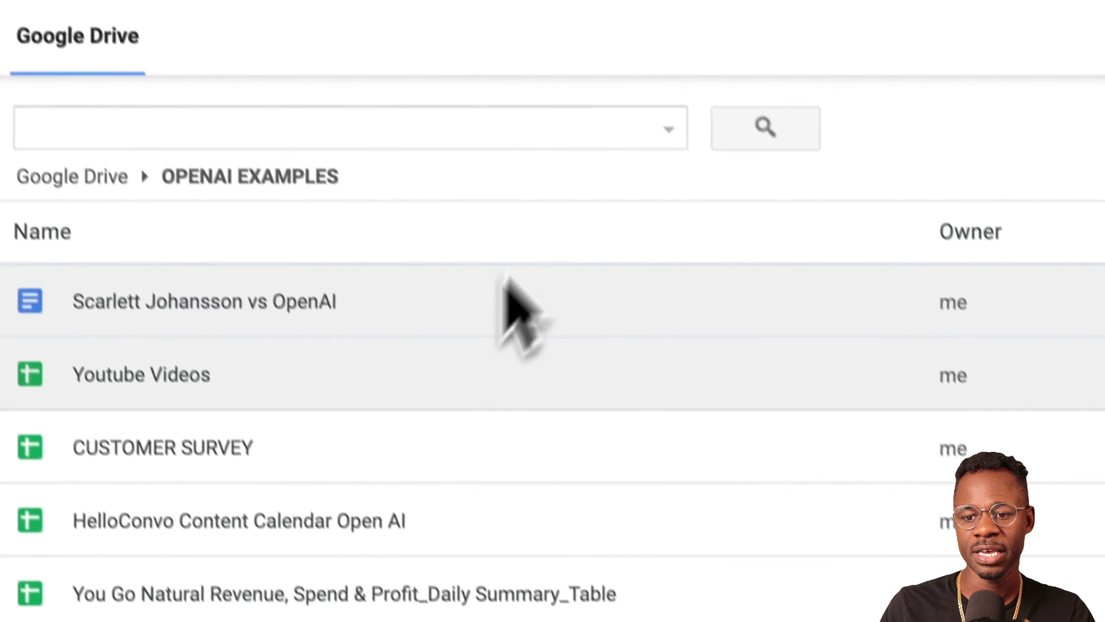
{"action": "scroll", "coordinate": [451, 420], "scroll_direction": "down", "scroll_amount": 3}
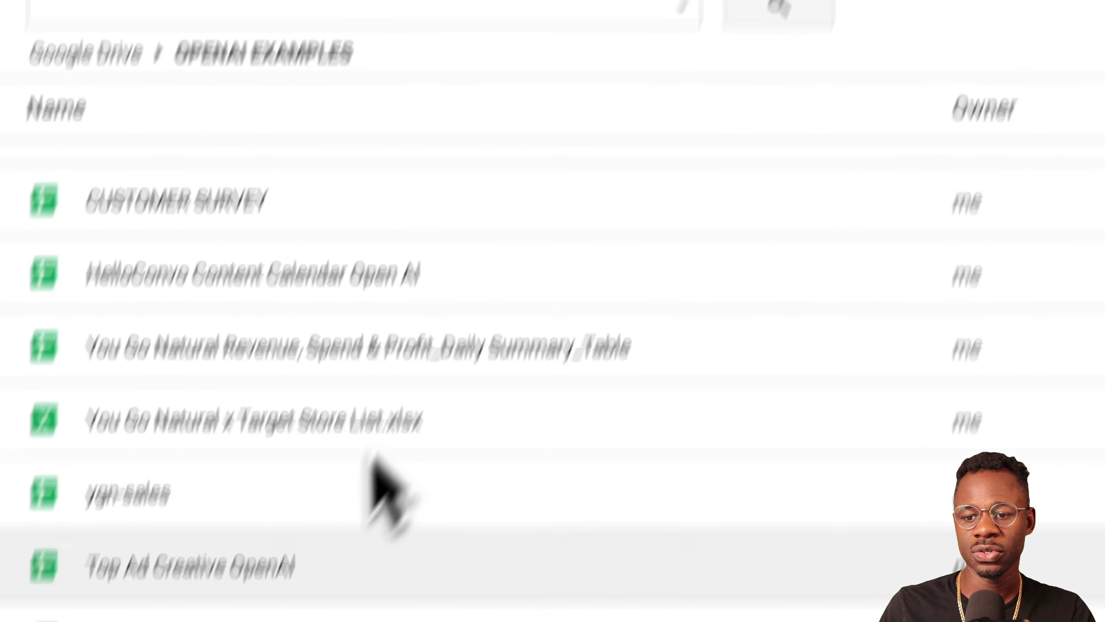
{"action": "left_click", "coordinate": [713, 378]}
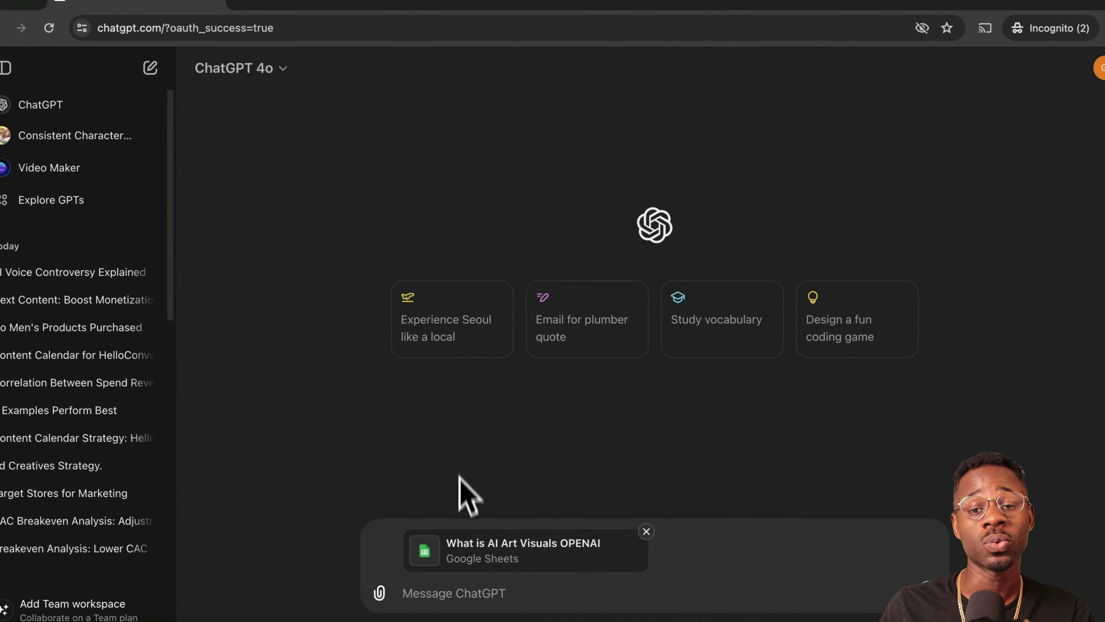
Step: Check the A2 prompt in the attached sheet, then ask for a DALL·E image for each row
{"action": "left_click", "coordinate": [501, 540]}
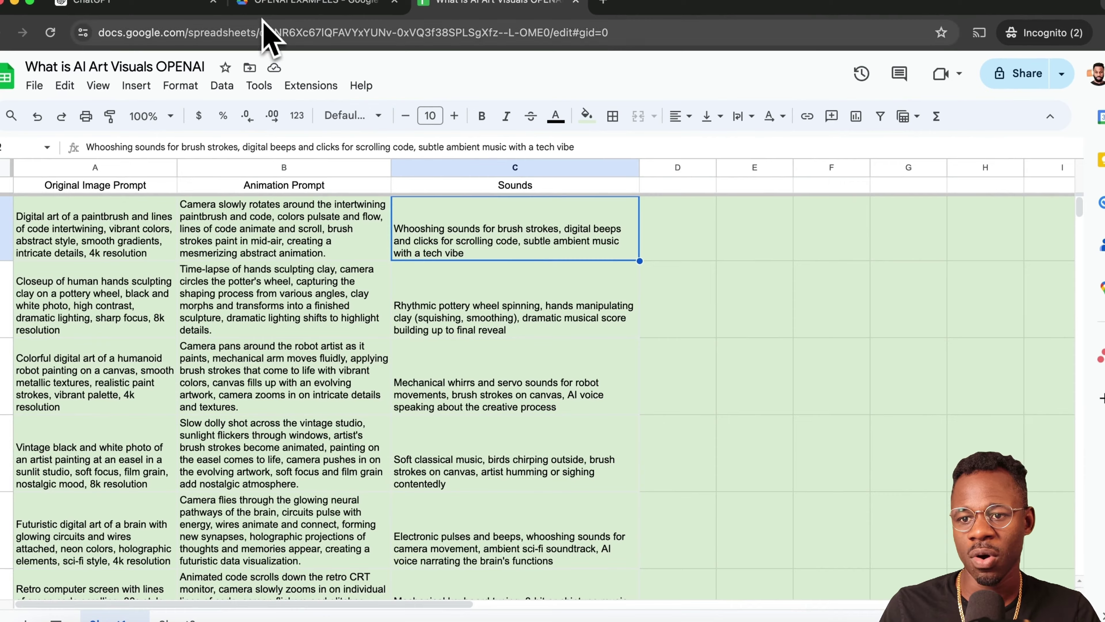
{"action": "left_click", "coordinate": [193, 215]}
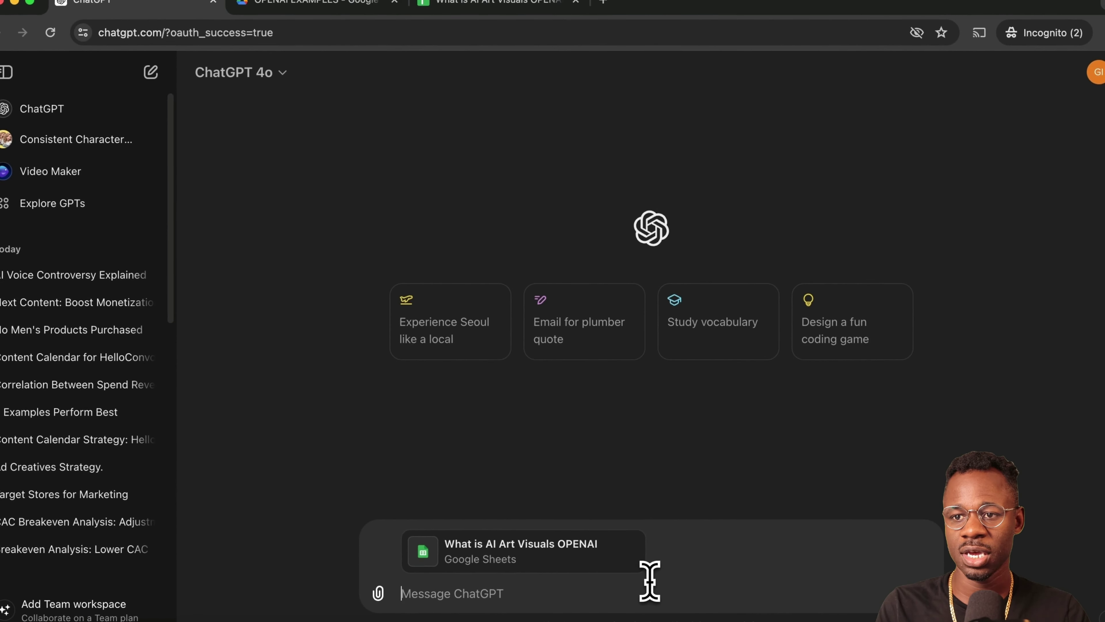
{"action": "type", "text": "Wevi"}
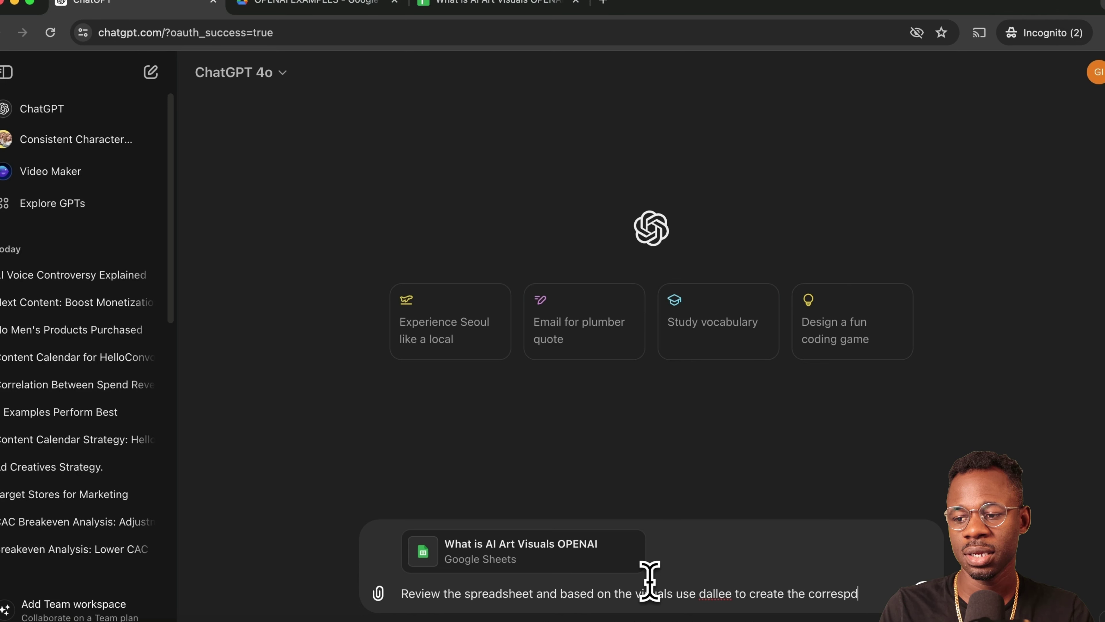
{"action": "key", "text": "BackSpace"}
{"action": "type", "text": "onding image "}
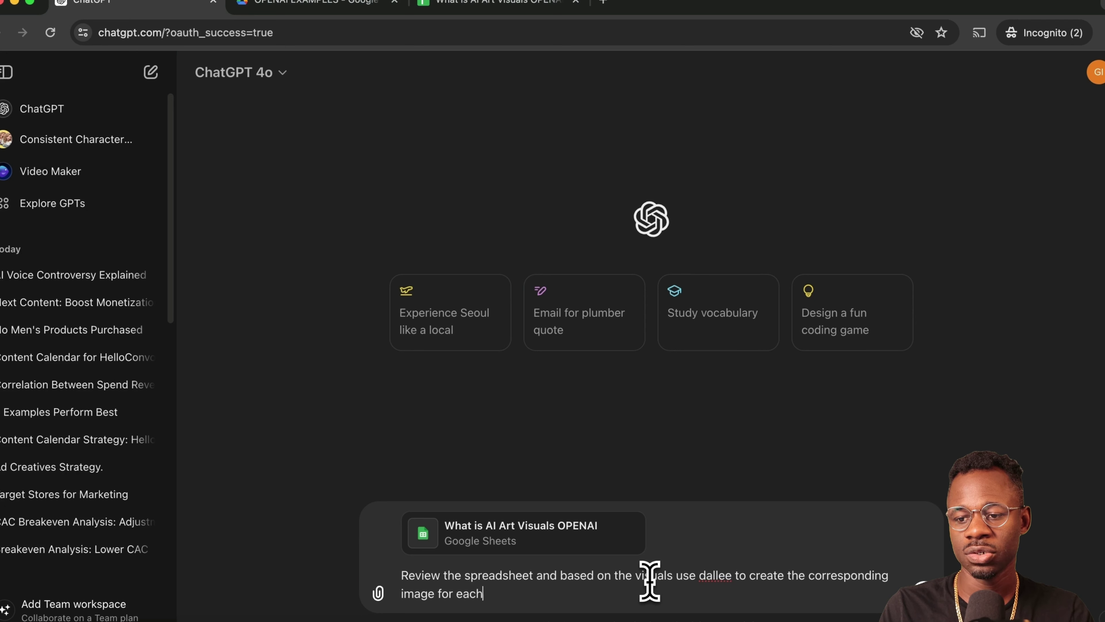
{"action": "type", "text": "for each row."}
{"action": "key", "text": "Return"}
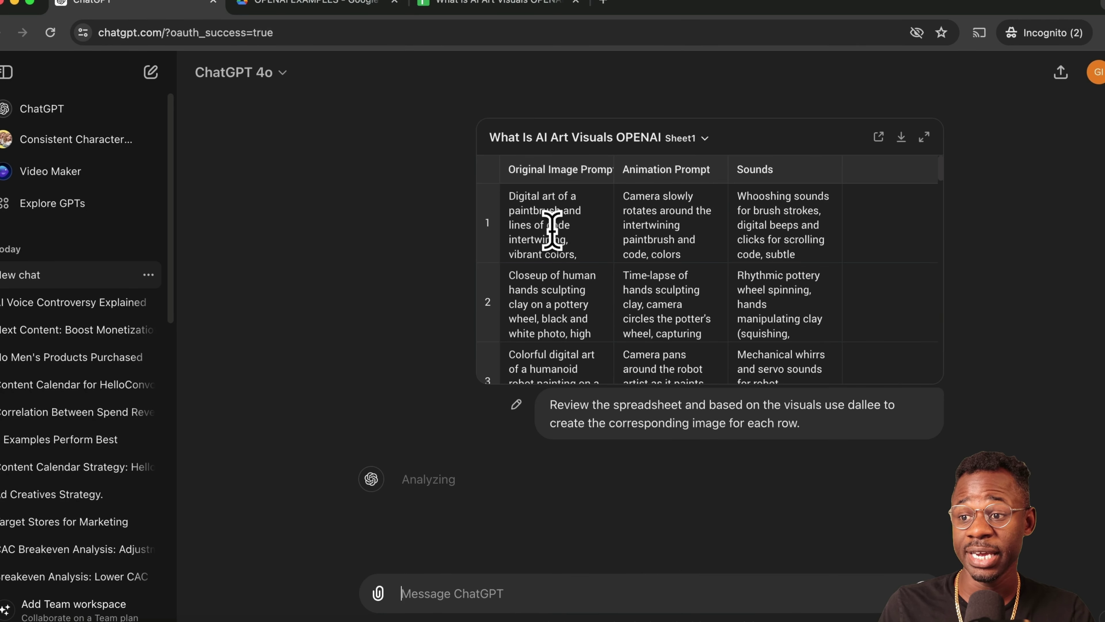
Step: Reply 'yes' to generate the next set of images, then start the add-to-sheet request
{"action": "scroll", "coordinate": [550, 226], "scroll_direction": "down", "scroll_amount": 2}
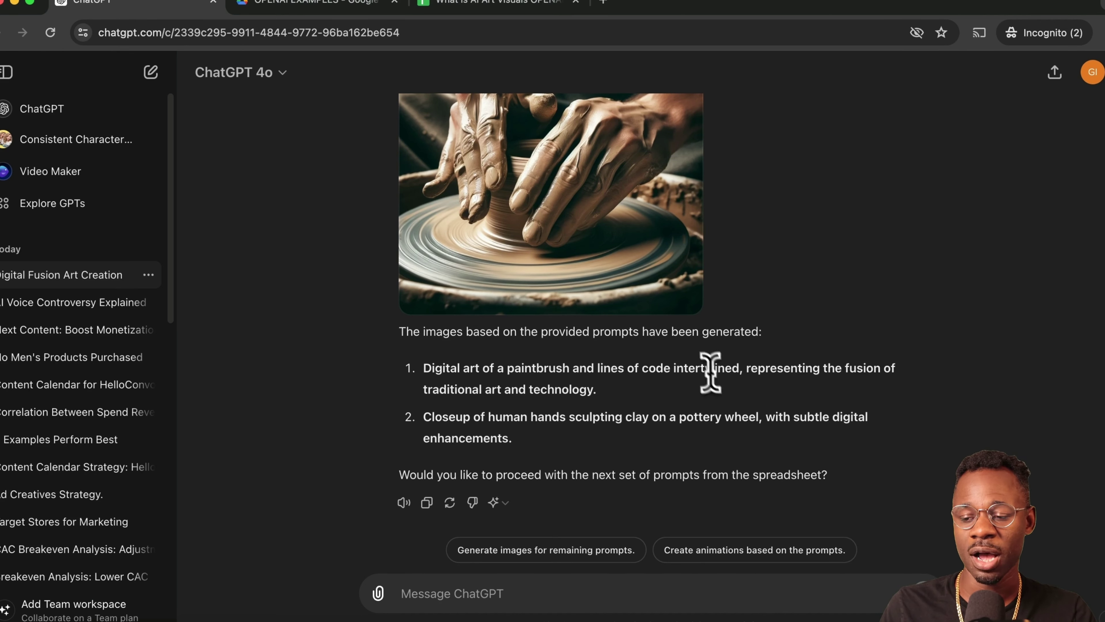
{"action": "type", "text": "yes"}
{"action": "key", "text": "Return"}
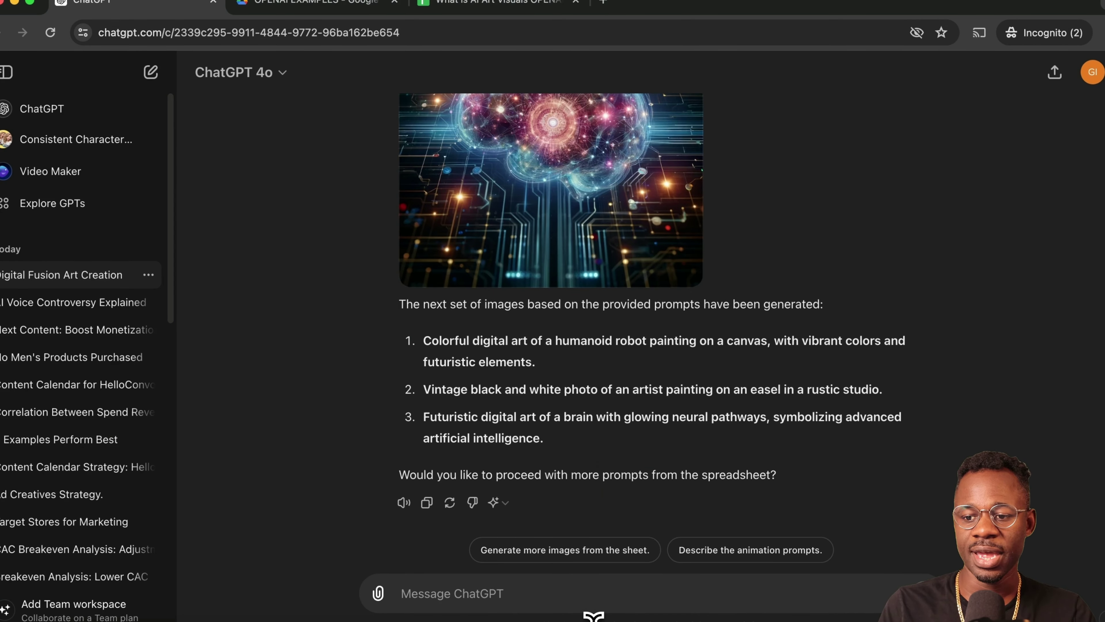
{"action": "type", "text": "Add these new"}
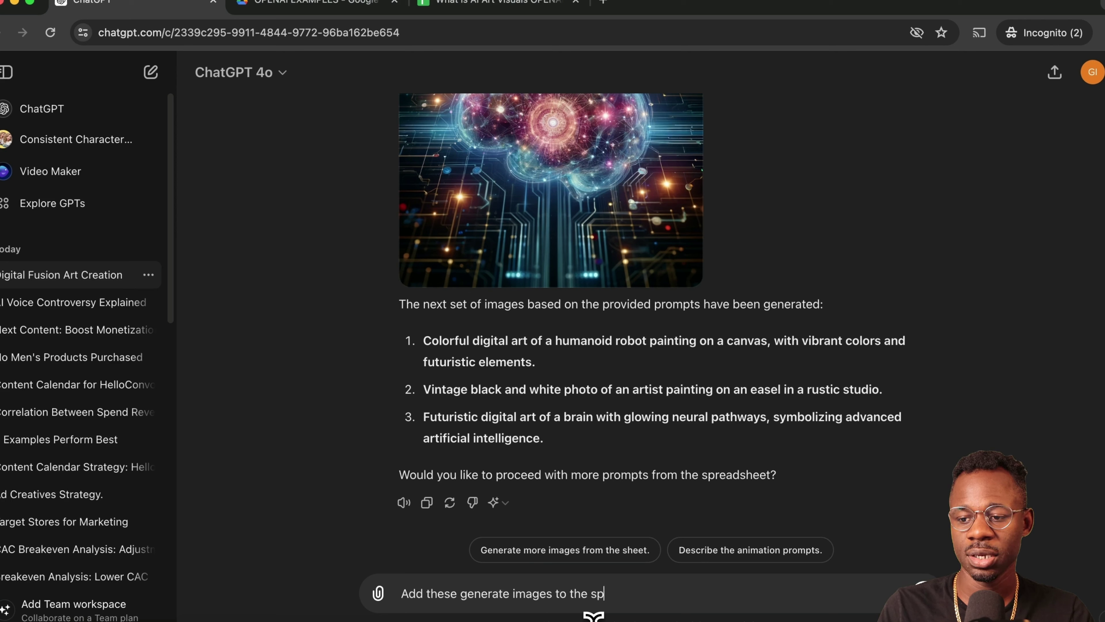
Step: Ask to add the images as a new Generated Images column and inspect the returned table
{"action": "type", "text": "olumn"}
{"action": "key", "text": "Return"}
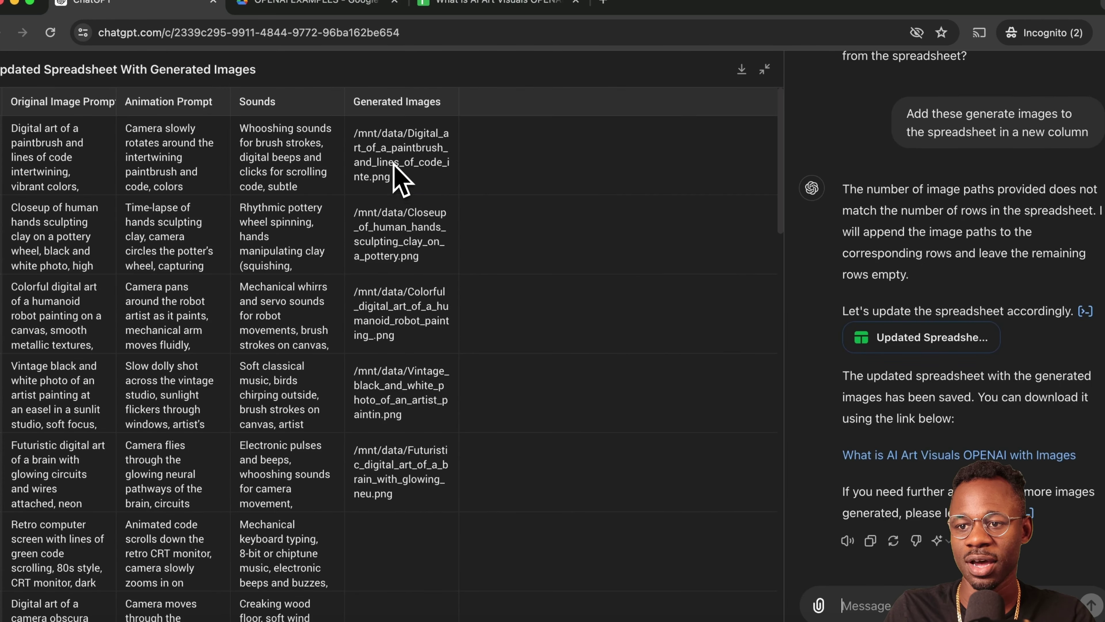
{"action": "left_click", "coordinate": [396, 187]}
{"action": "key", "text": "Escape"}
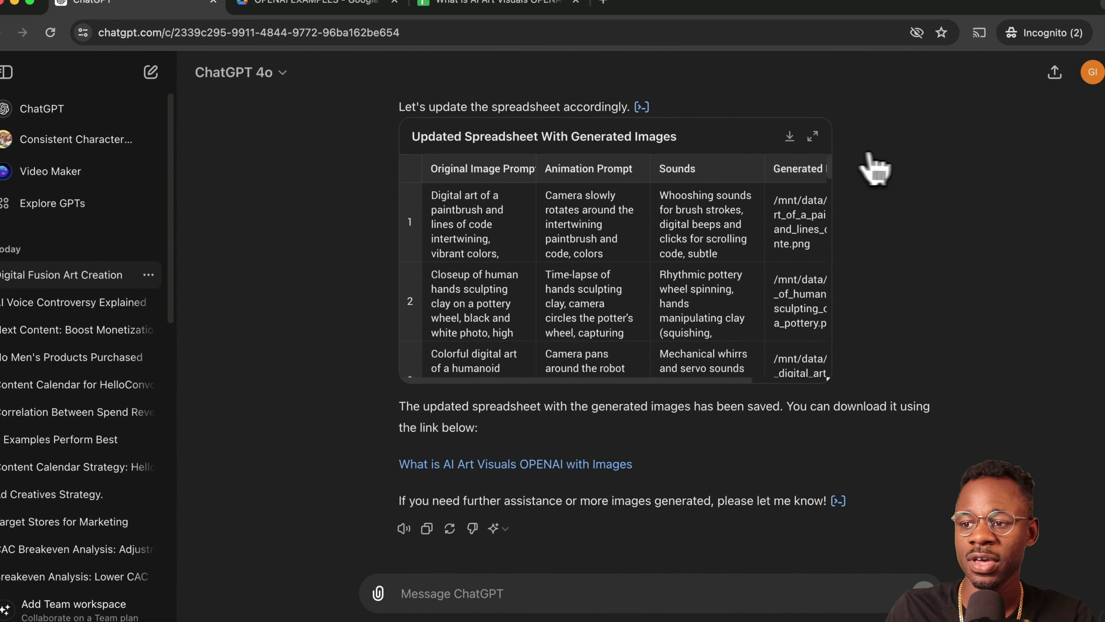
Step: Compare the updated table with the original What is AI Art Visuals spreadsheet tab
{"action": "scroll", "coordinate": [827, 217], "scroll_direction": "up", "scroll_amount": 10}
{"action": "scroll", "coordinate": [809, 209], "scroll_direction": "up", "scroll_amount": 15}
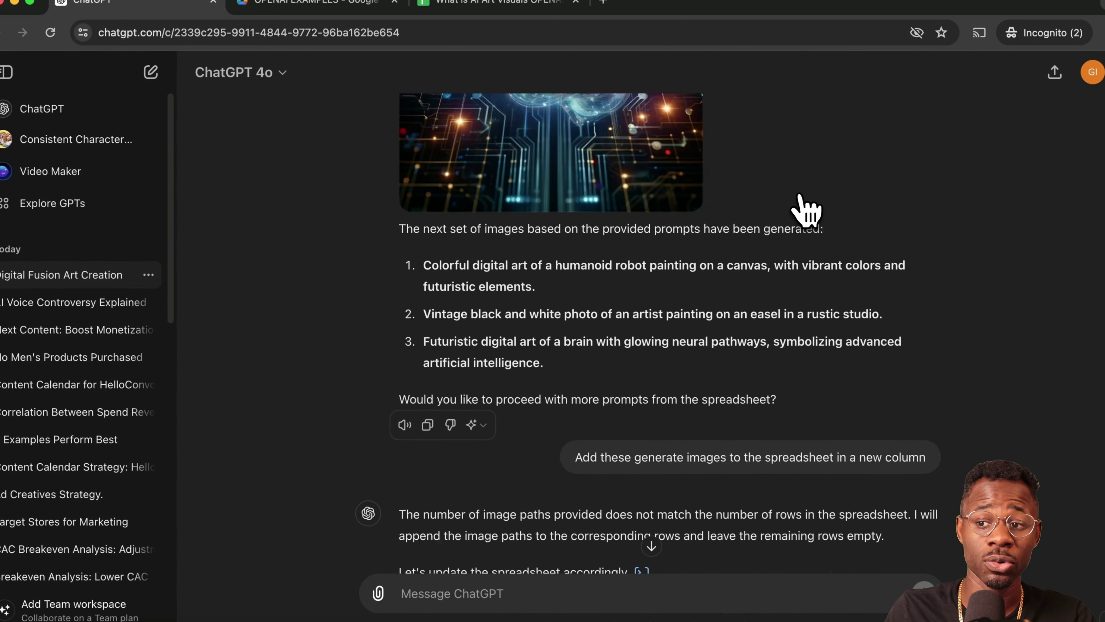
{"action": "left_click", "coordinate": [416, 7]}
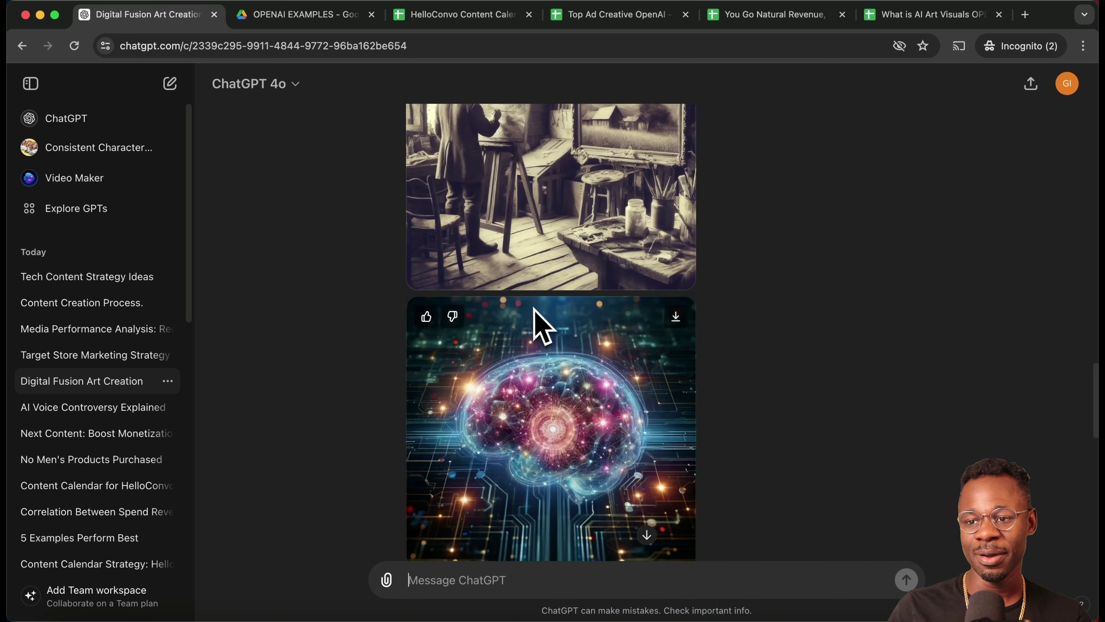
{"action": "scroll", "coordinate": [547, 309], "scroll_direction": "up", "scroll_amount": 2}
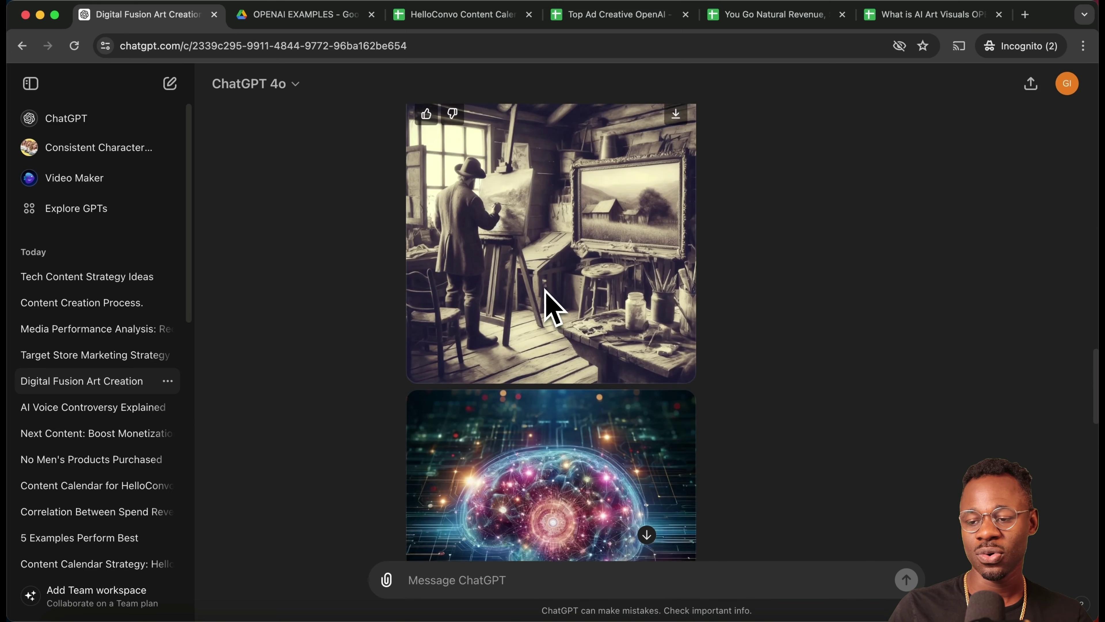
{"action": "scroll", "coordinate": [547, 308], "scroll_direction": "down", "scroll_amount": 20}
{"action": "scroll", "coordinate": [553, 296], "scroll_direction": "down", "scroll_amount": 5}
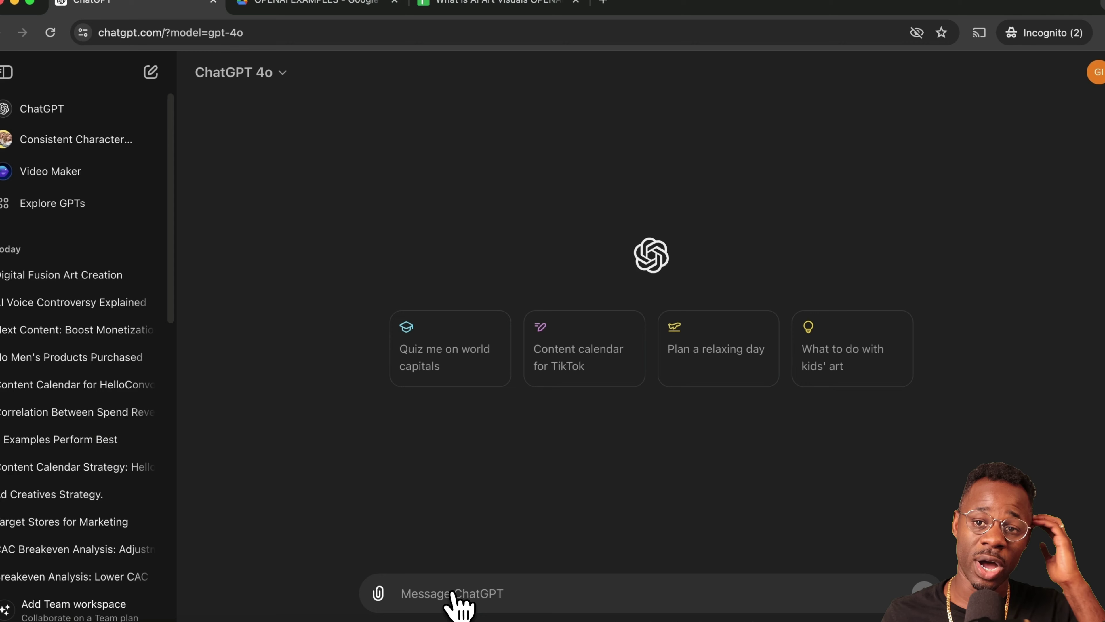
Step: Attach the ygn-sales spreadsheet from Google Drive to a new message
{"action": "left_click", "coordinate": [453, 600]}
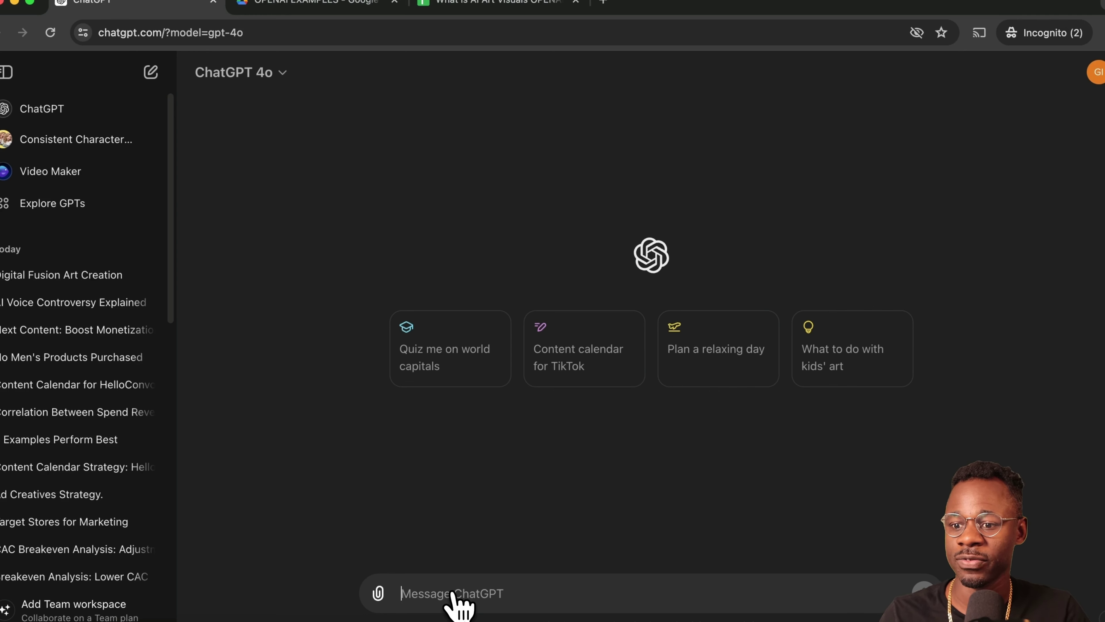
{"action": "left_click", "coordinate": [378, 593]}
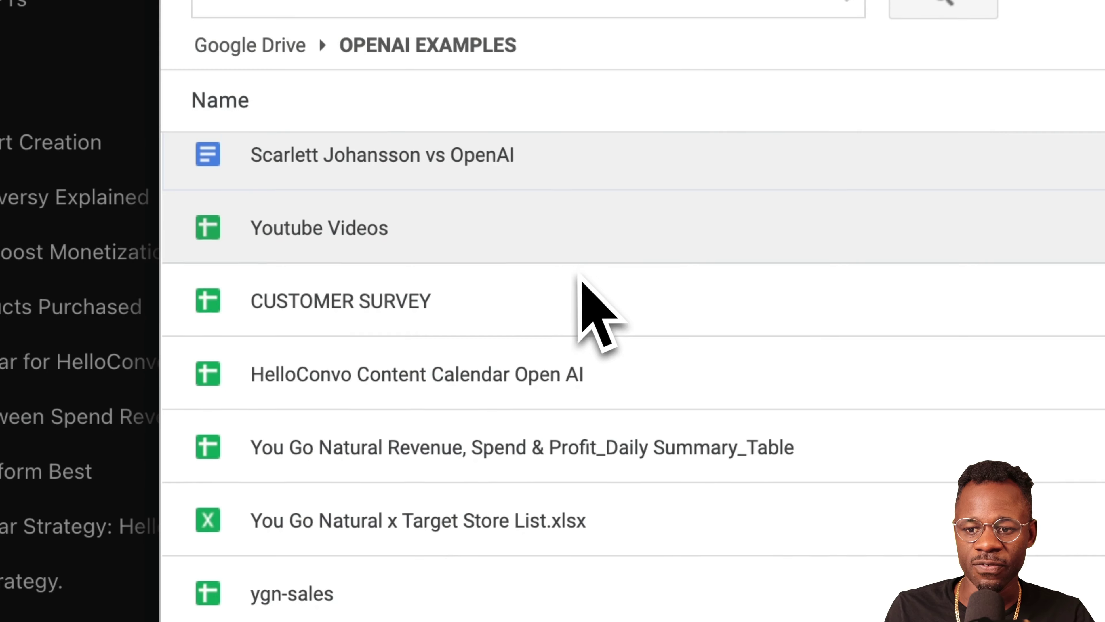
{"action": "scroll", "coordinate": [536, 333], "scroll_direction": "down", "scroll_amount": 3}
{"action": "double_click", "coordinate": [324, 537]}
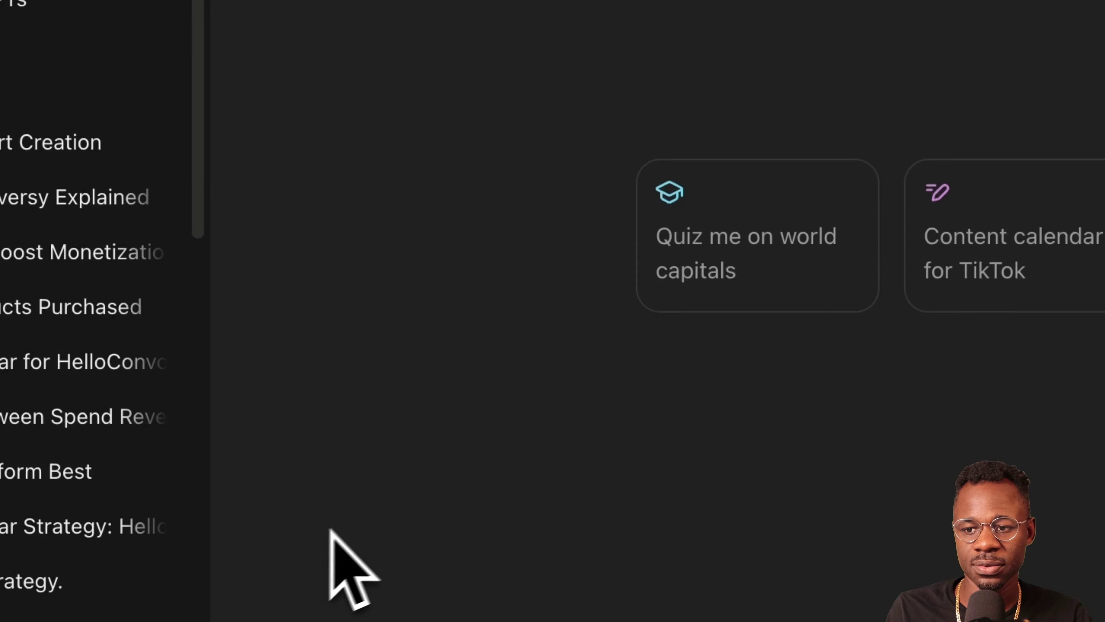
Step: Attach the You Go Natural x Target Store List file from OPENAI EXAMPLES and begin the prompt
{"action": "left_click", "coordinate": [609, 621]}
{"action": "left_click", "coordinate": [697, 621]}
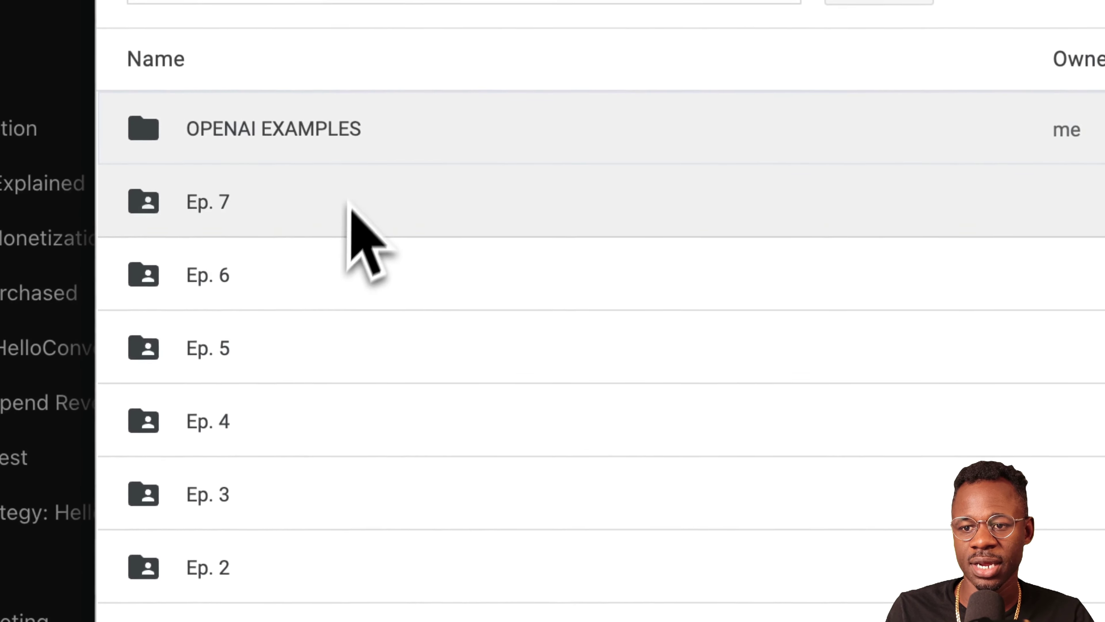
{"action": "double_click", "coordinate": [344, 100]}
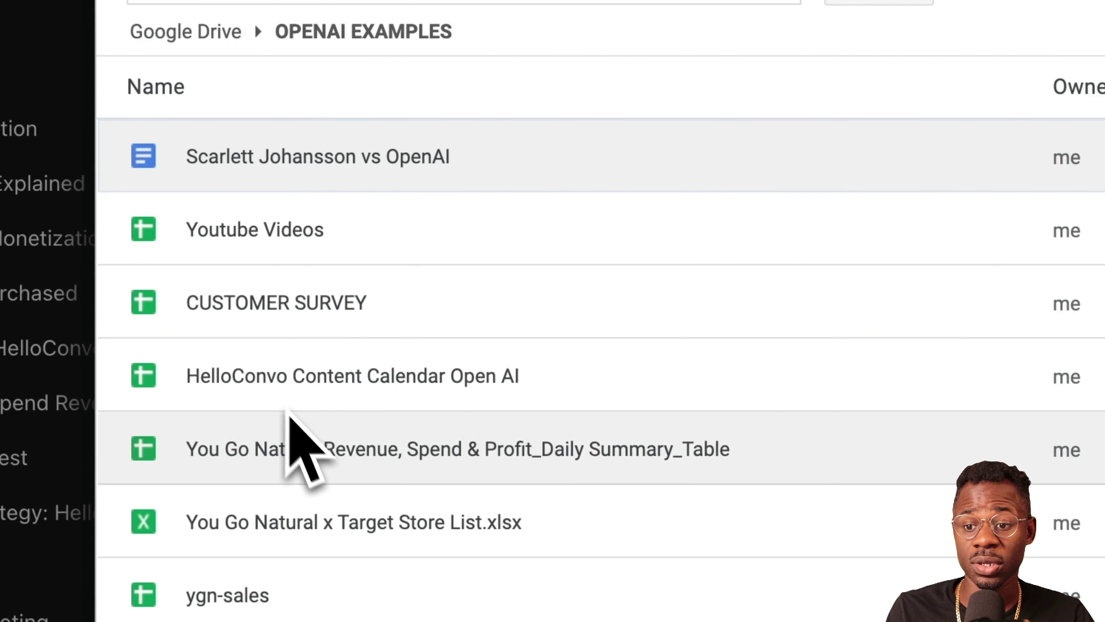
{"action": "double_click", "coordinate": [461, 521]}
{"action": "type", "text": "Ba"}
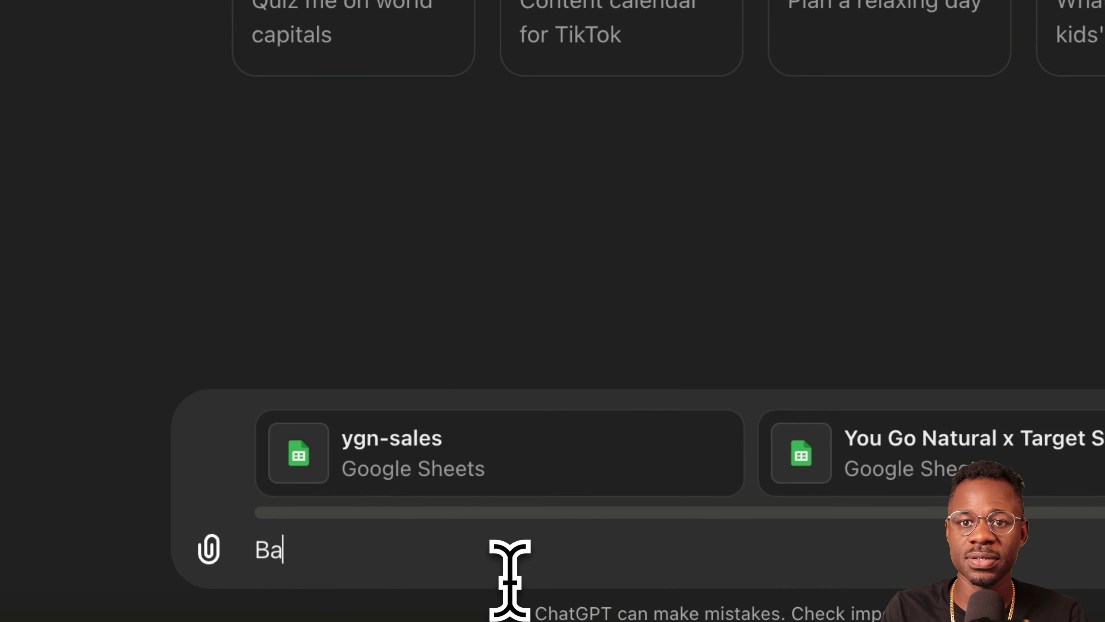
{"action": "type", "text": "sed on the ygn-sales spreadhseet analyze the data and suggest where we should"}
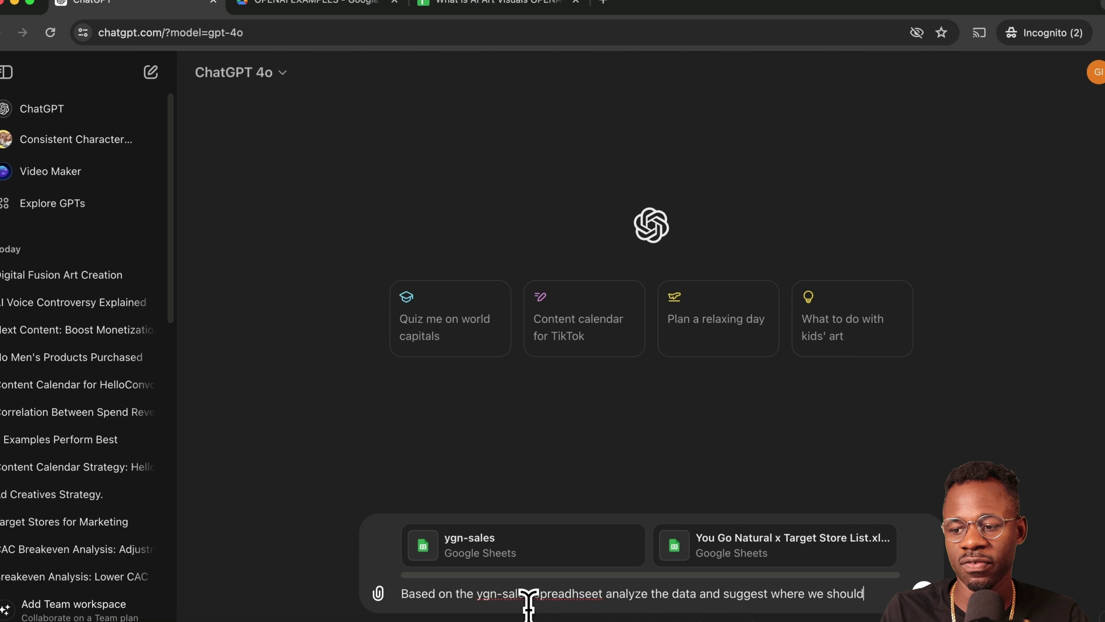
Step: Send the prompt asking where to focus marketing, based on ygn-sales, to support Target retail locations
{"action": "type", "text": "us our marketing efforts to support our target retail locations. share your ration"}
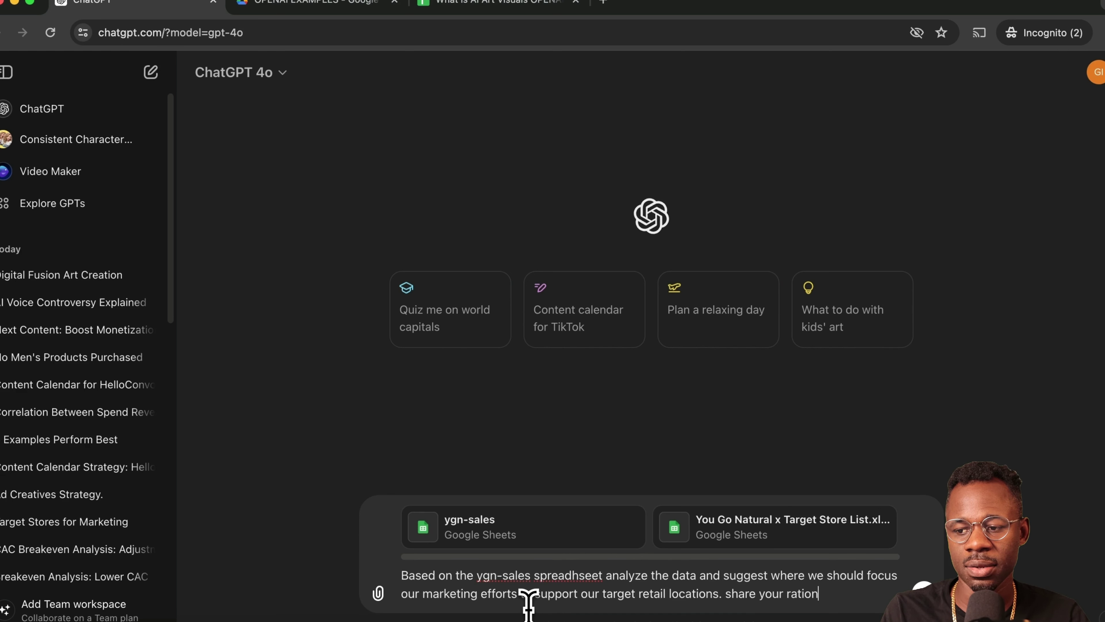
{"action": "type", "text": "sug"}
{"action": "key", "text": "Return"}
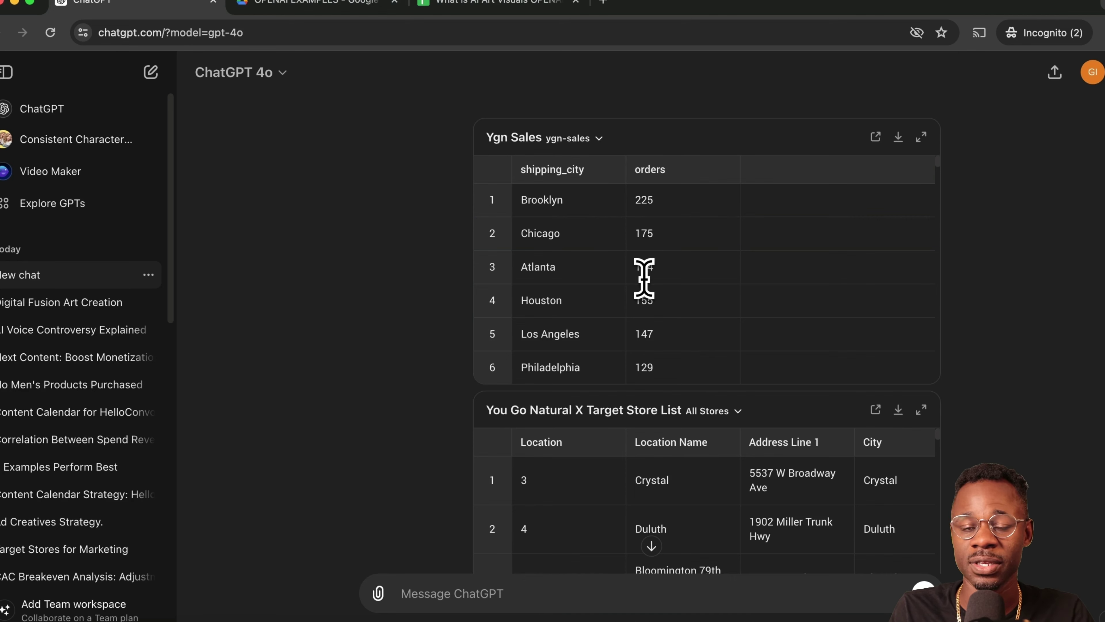
Step: Read the city-by-city marketing suggestions, highlighting the Brooklyn and Atlanta passages
{"action": "scroll", "coordinate": [643, 276], "scroll_direction": "down", "scroll_amount": 15}
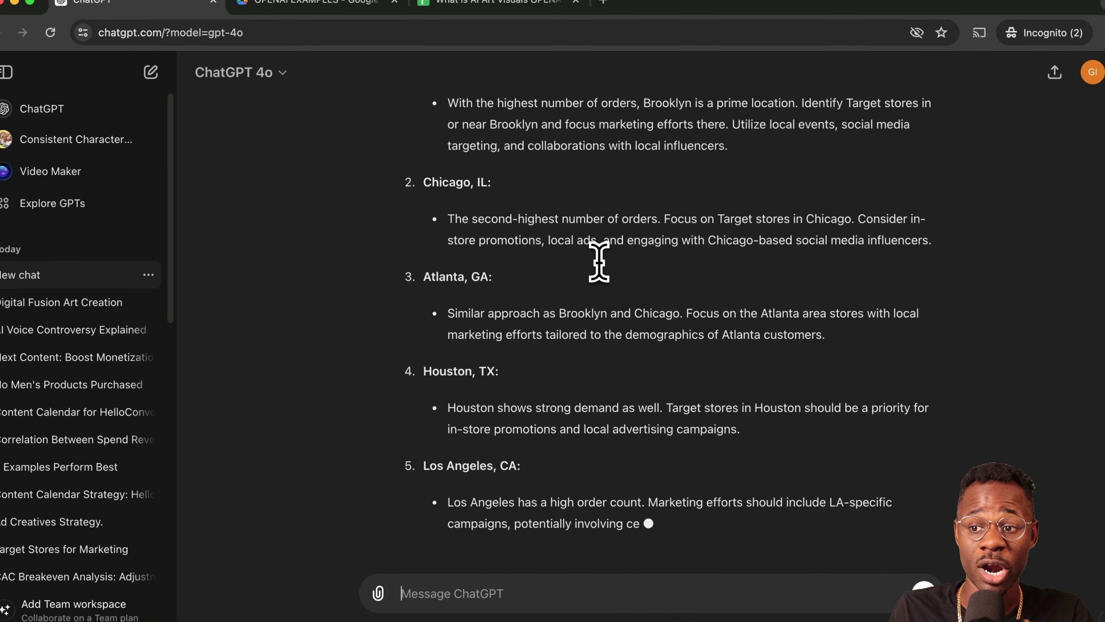
{"action": "scroll", "coordinate": [599, 261], "scroll_direction": "up", "scroll_amount": 5}
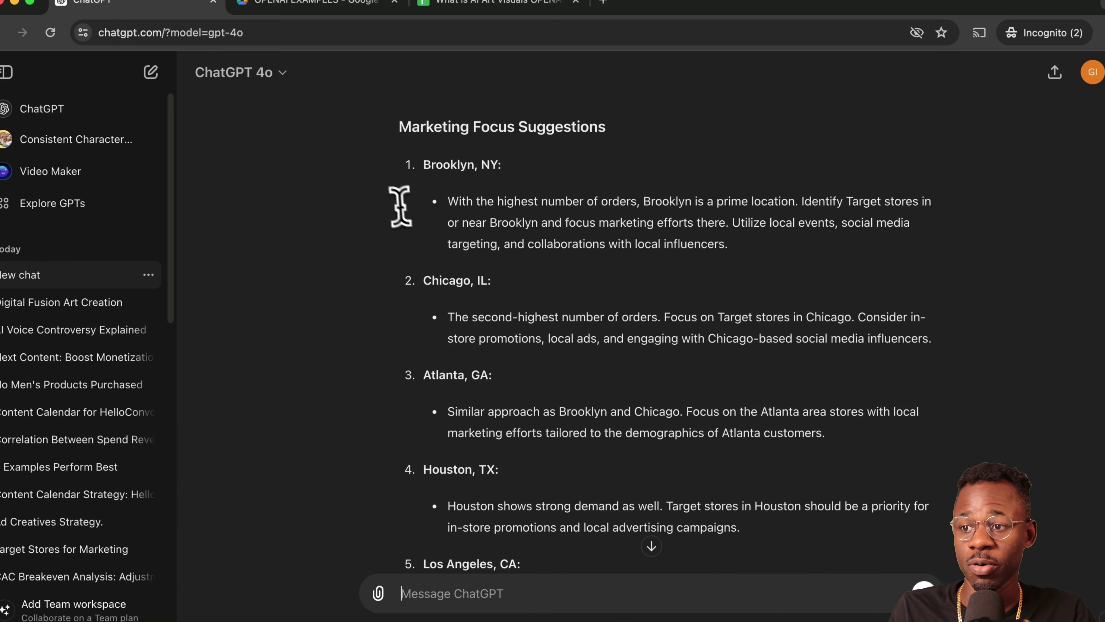
{"action": "left_click_drag", "start_coordinate": [599, 201], "coordinate": [489, 198]}
{"action": "left_click", "coordinate": [483, 214]}
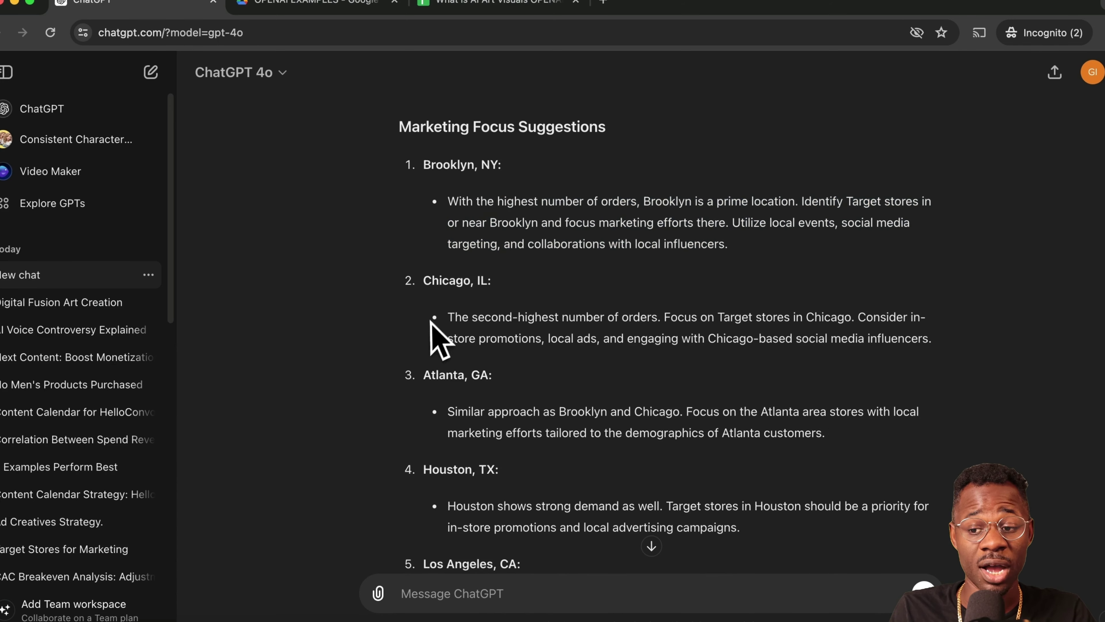
{"action": "double_click", "coordinate": [501, 412]}
{"action": "scroll", "coordinate": [504, 383], "scroll_direction": "down", "scroll_amount": 10}
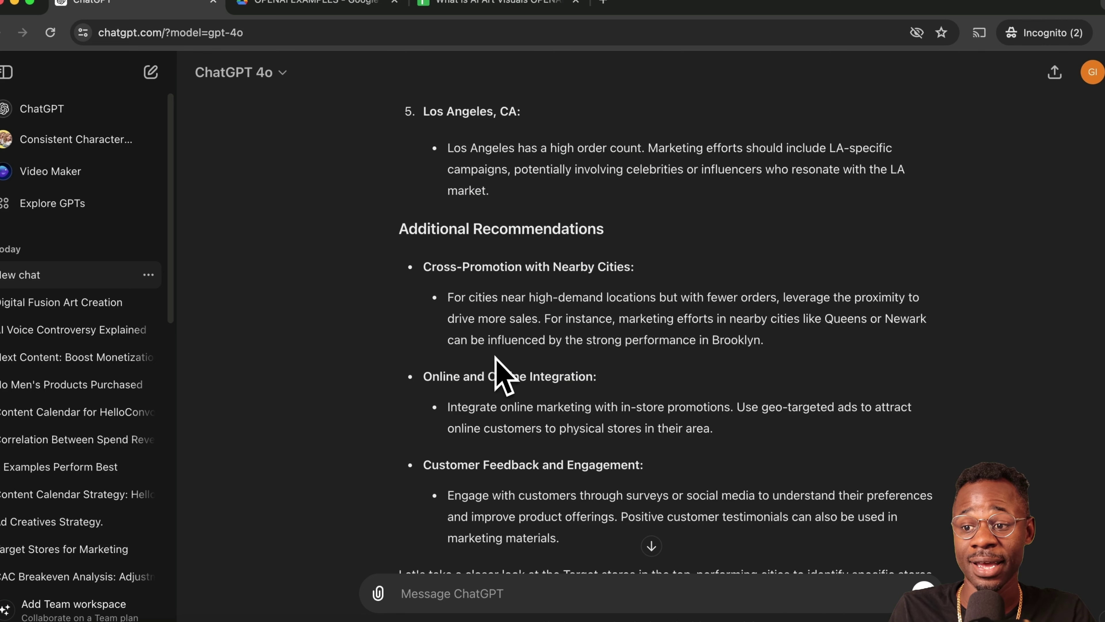
{"action": "scroll", "coordinate": [506, 278], "scroll_direction": "up", "scroll_amount": 2}
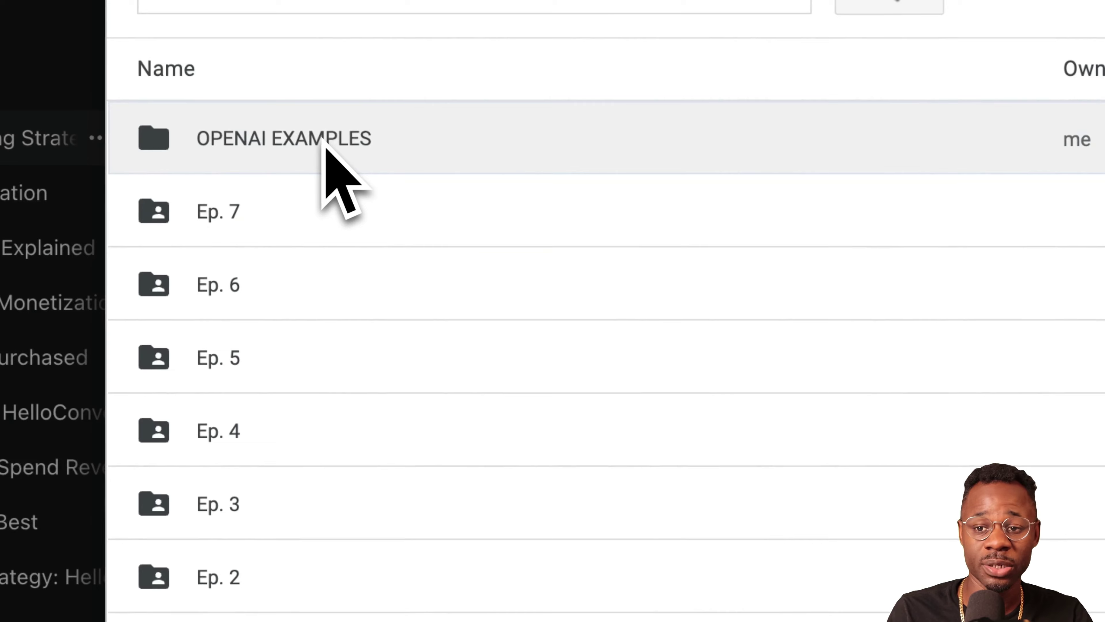
Step: Open OPENAI EXAMPLES in the Drive picker and start typing the spreadsheet analysis prompt
{"action": "double_click", "coordinate": [323, 148]}
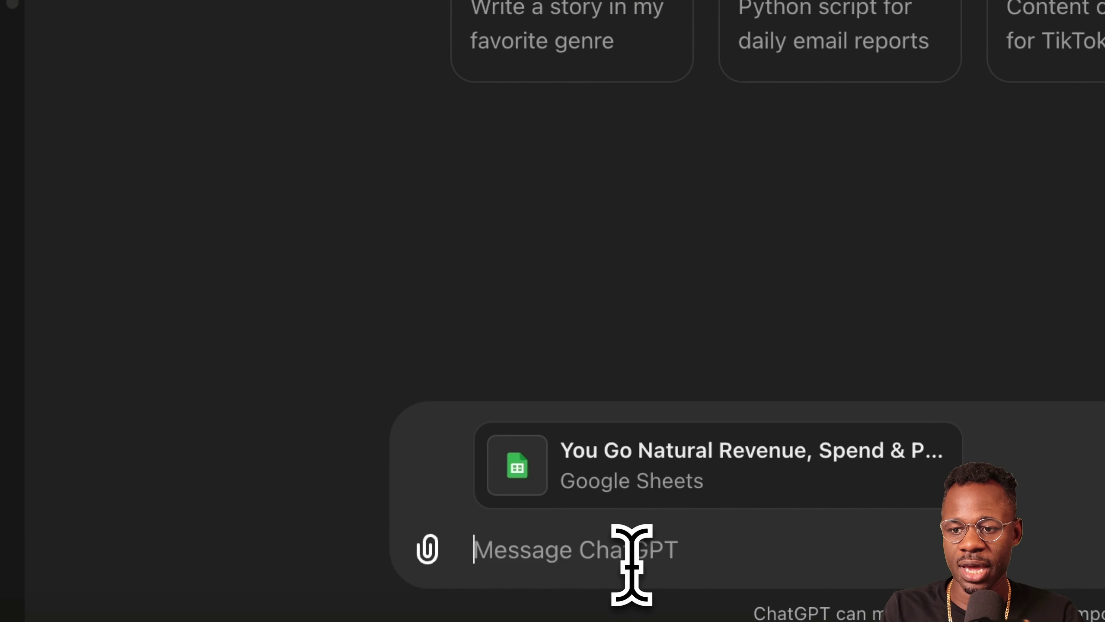
{"action": "type", "text": "Analyze the spread"}
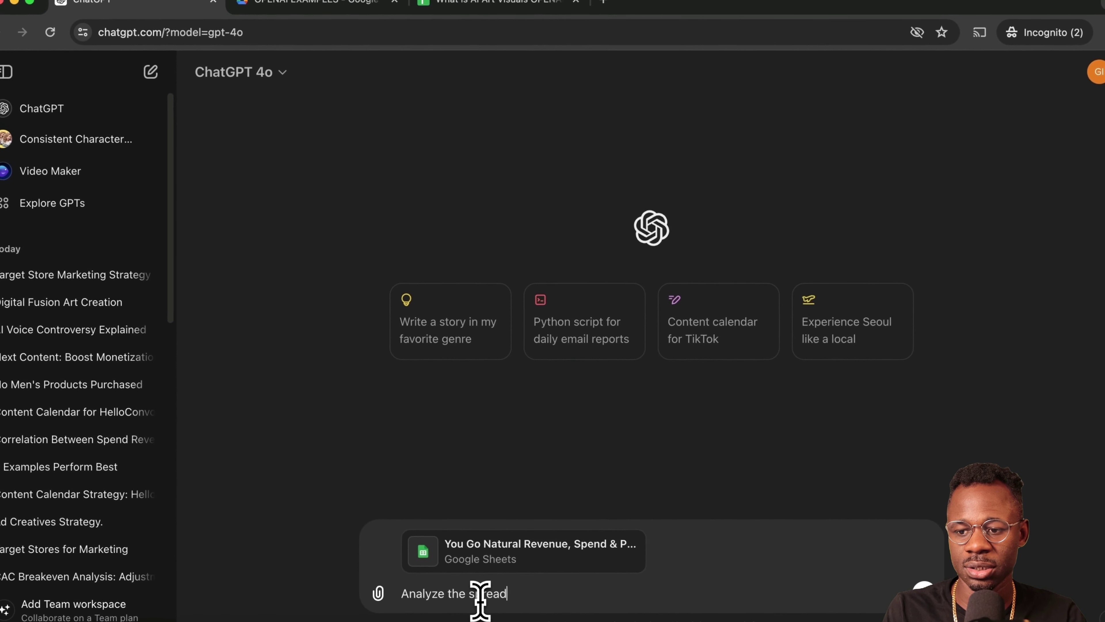
{"action": "type", "text": " for"}
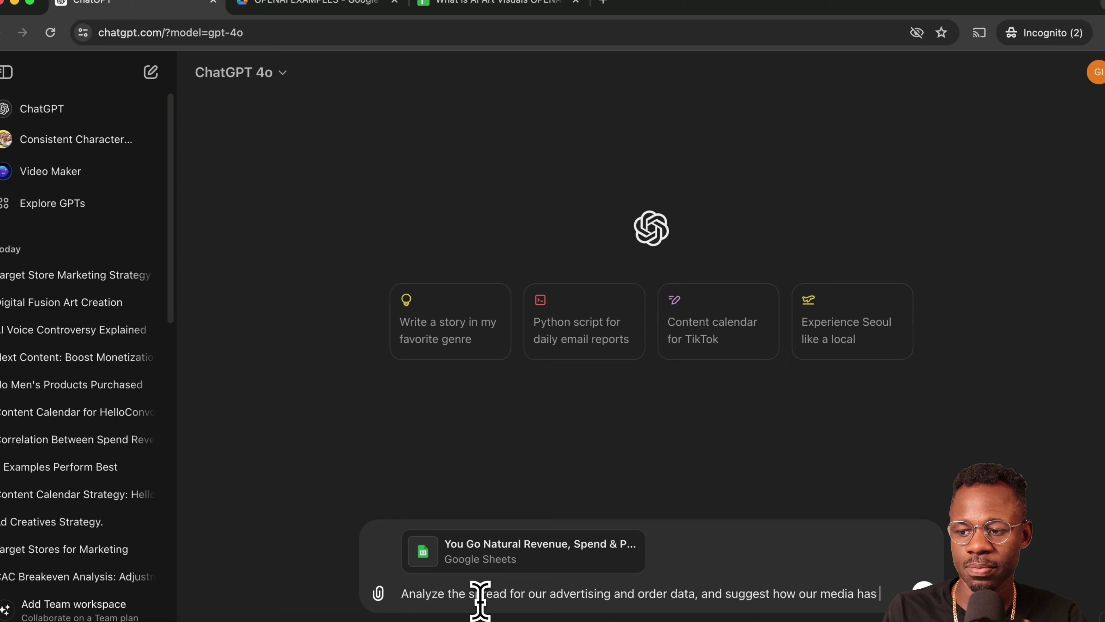
Step: Finish the prompt, then inspect the sheet's Total CAC (L1) and ACQ Spend (M1) columns
{"action": "type", "text": "formed."}
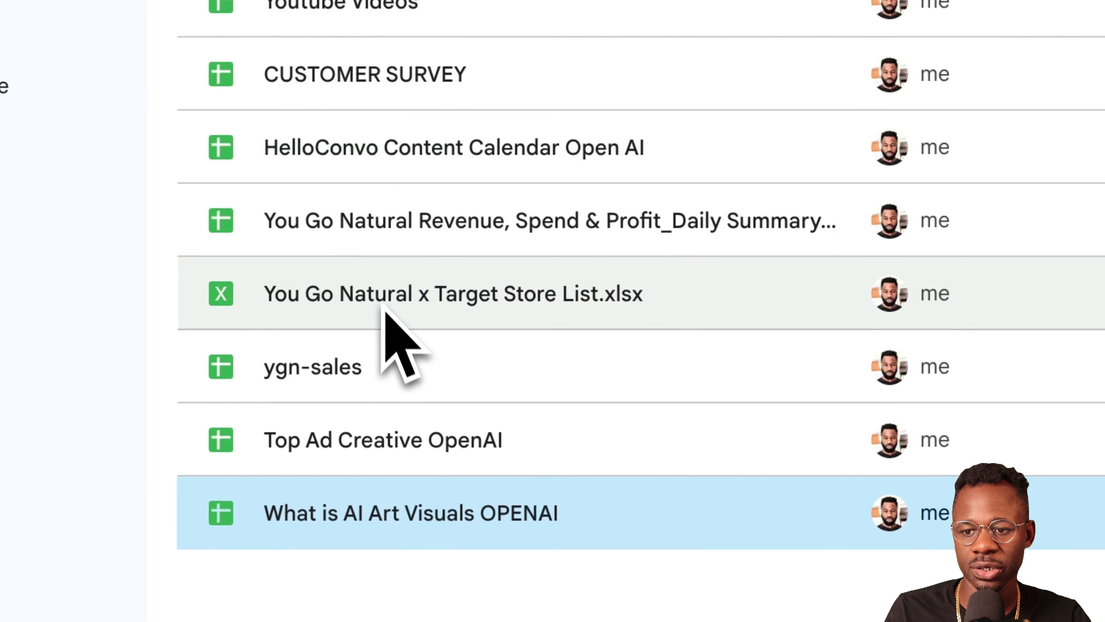
{"action": "double_click", "coordinate": [419, 242]}
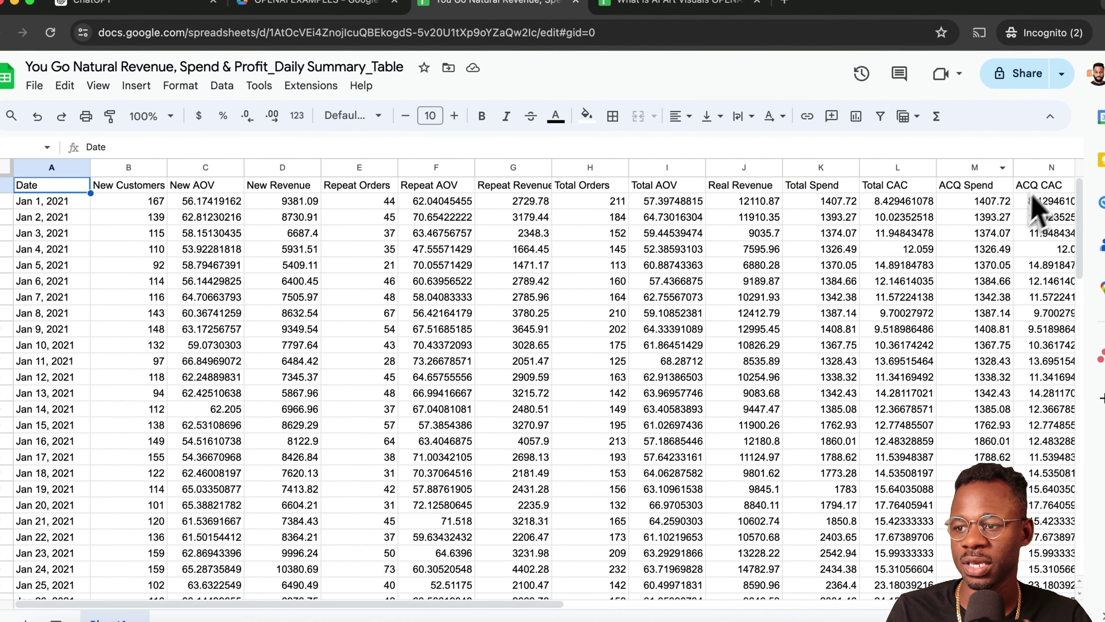
{"action": "left_click", "coordinate": [890, 185]}
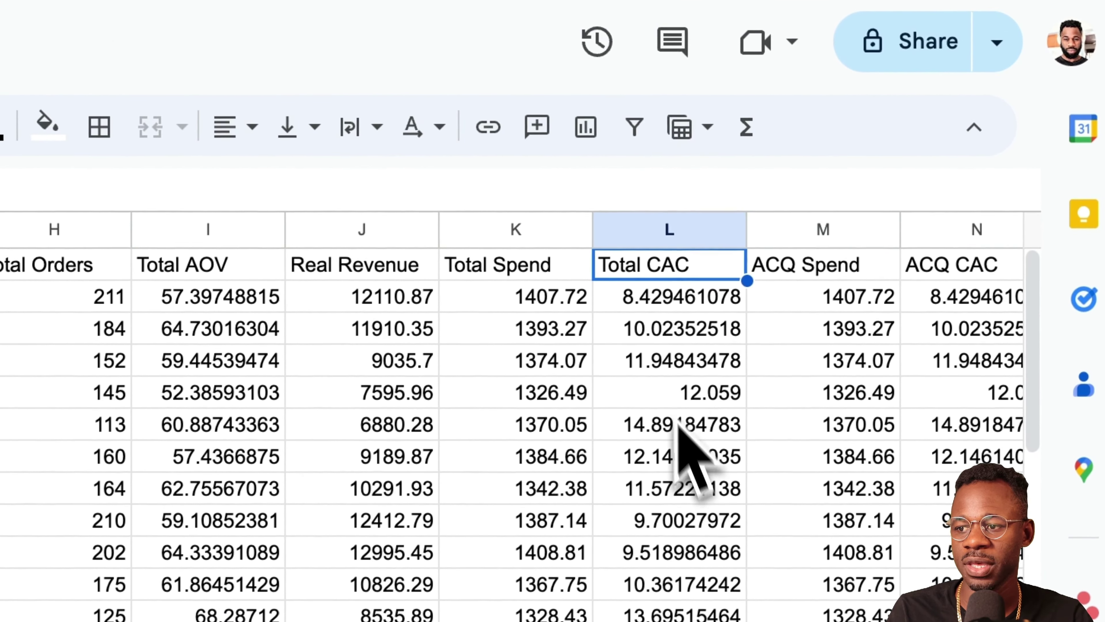
{"action": "left_click", "coordinate": [867, 271]}
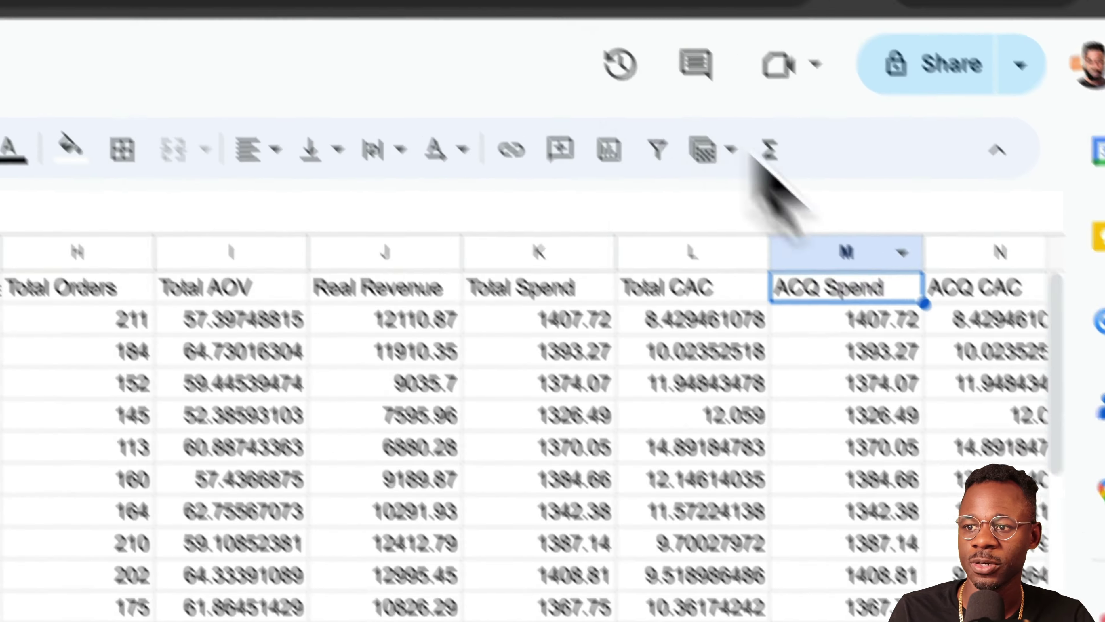
{"action": "left_click", "coordinate": [74, 18]}
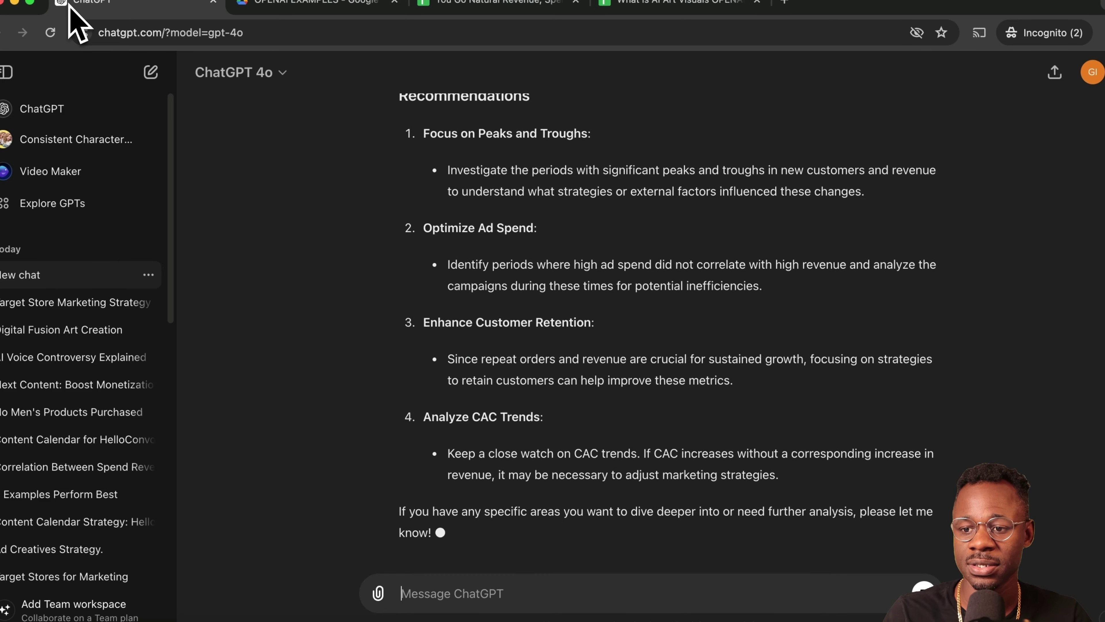
Step: Review the previous ad spend answer, selecting a passage of it
{"action": "scroll", "coordinate": [436, 222], "scroll_direction": "up", "scroll_amount": 8}
{"action": "left_click_drag", "start_coordinate": [436, 217], "coordinate": [834, 439]}
{"action": "scroll", "coordinate": [831, 441], "scroll_direction": "down", "scroll_amount": 5}
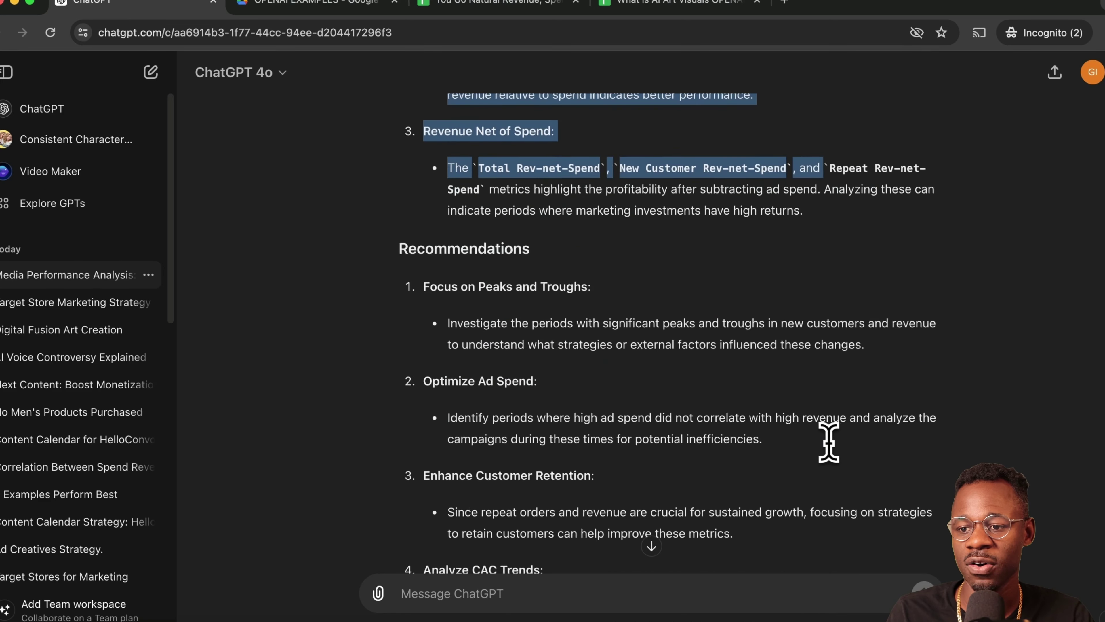
{"action": "scroll", "coordinate": [829, 441], "scroll_direction": "down", "scroll_amount": 4}
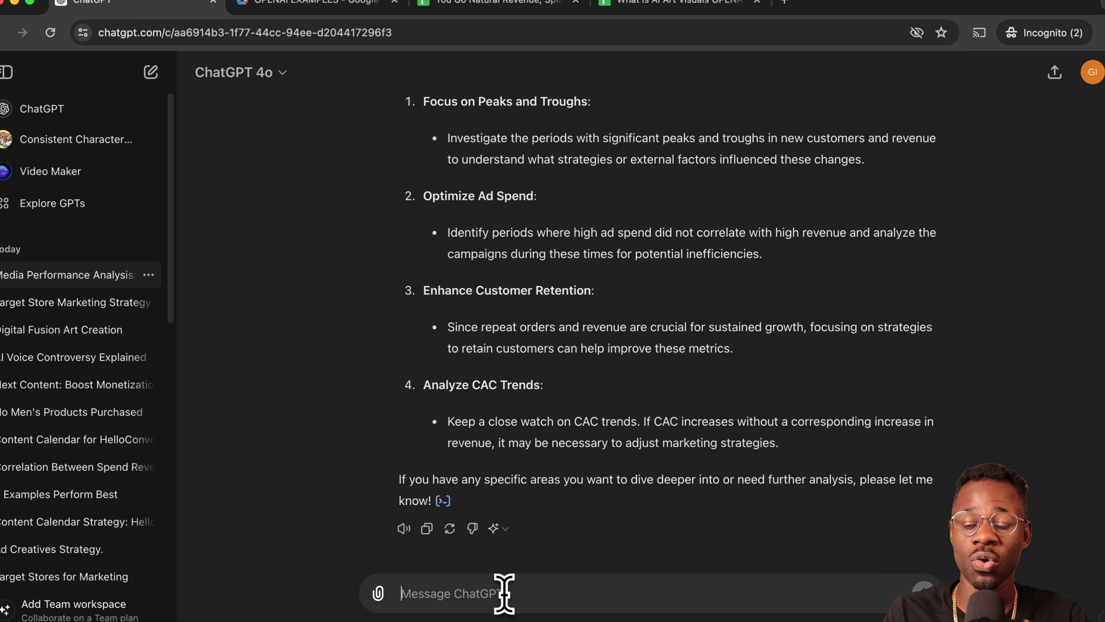
Step: Ask ChatGPT to correlate daily spend with daily CAC and topline revenue
{"action": "left_click", "coordinate": [504, 593]}
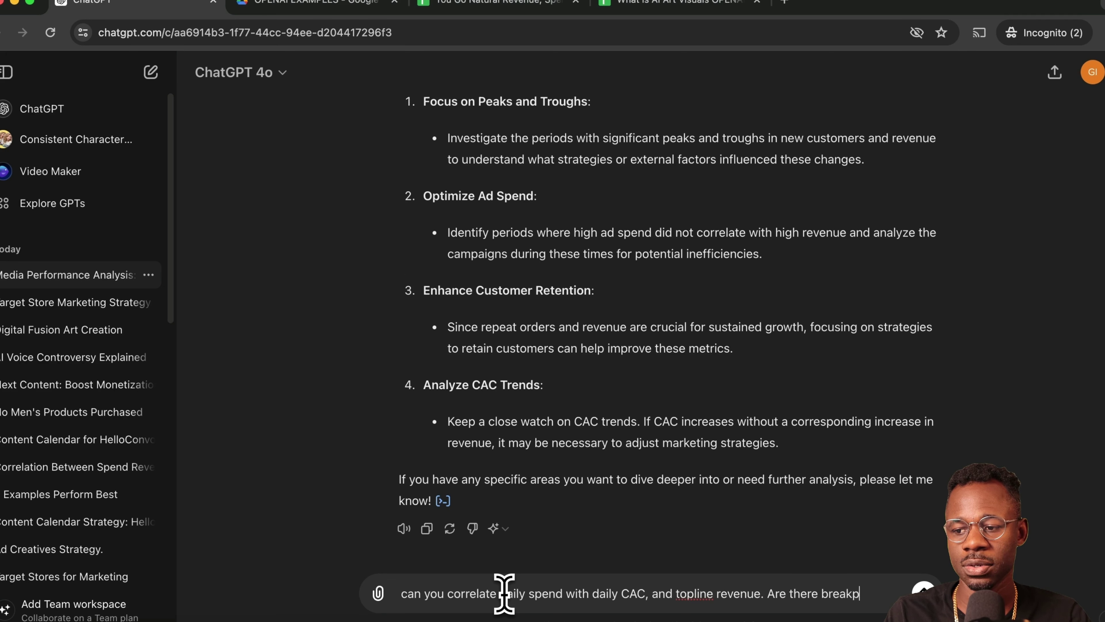
{"action": "type", "text": "oints where t"}
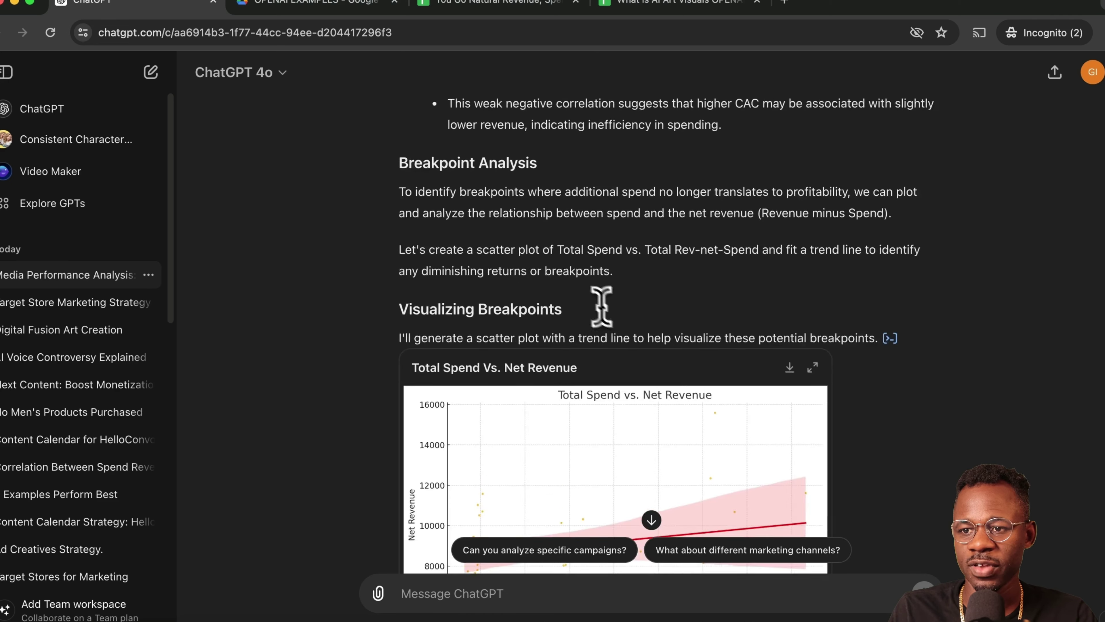
{"action": "scroll", "coordinate": [530, 301], "scroll_direction": "up", "scroll_amount": 10}
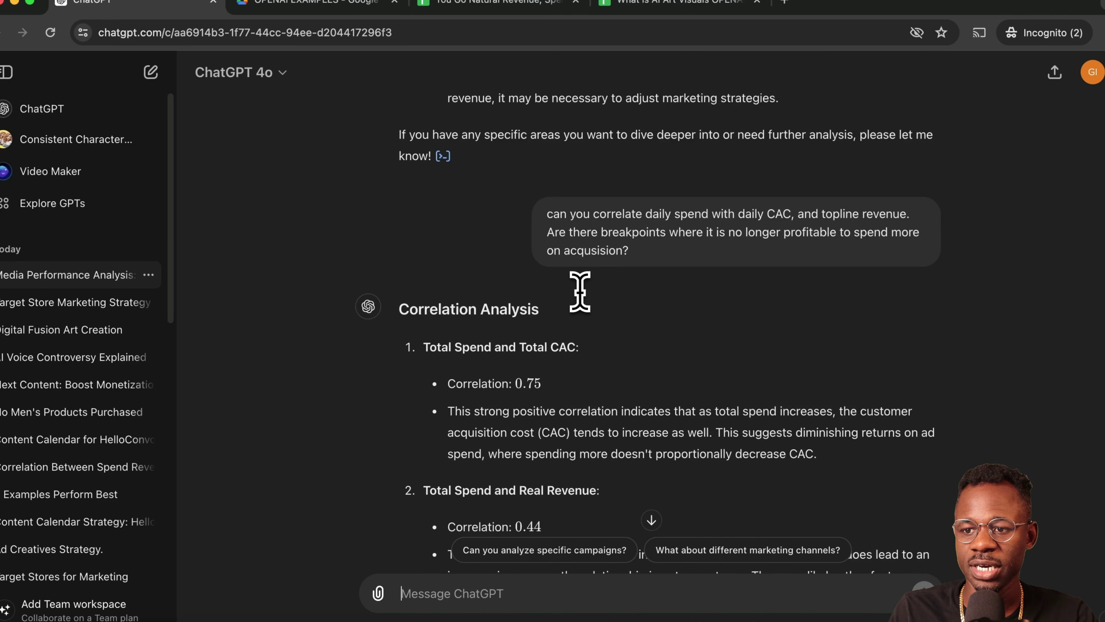
{"action": "scroll", "coordinate": [580, 289], "scroll_direction": "down", "scroll_amount": 4}
{"action": "left_click_drag", "start_coordinate": [503, 255], "coordinate": [705, 269]}
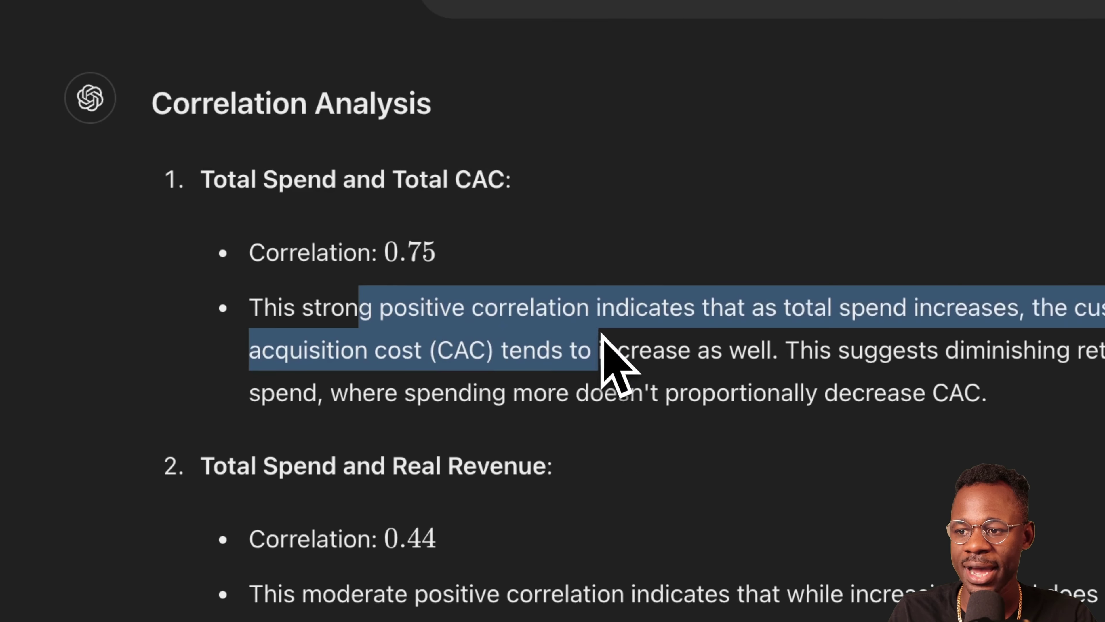
{"action": "left_click_drag", "start_coordinate": [765, 337], "coordinate": [769, 335]}
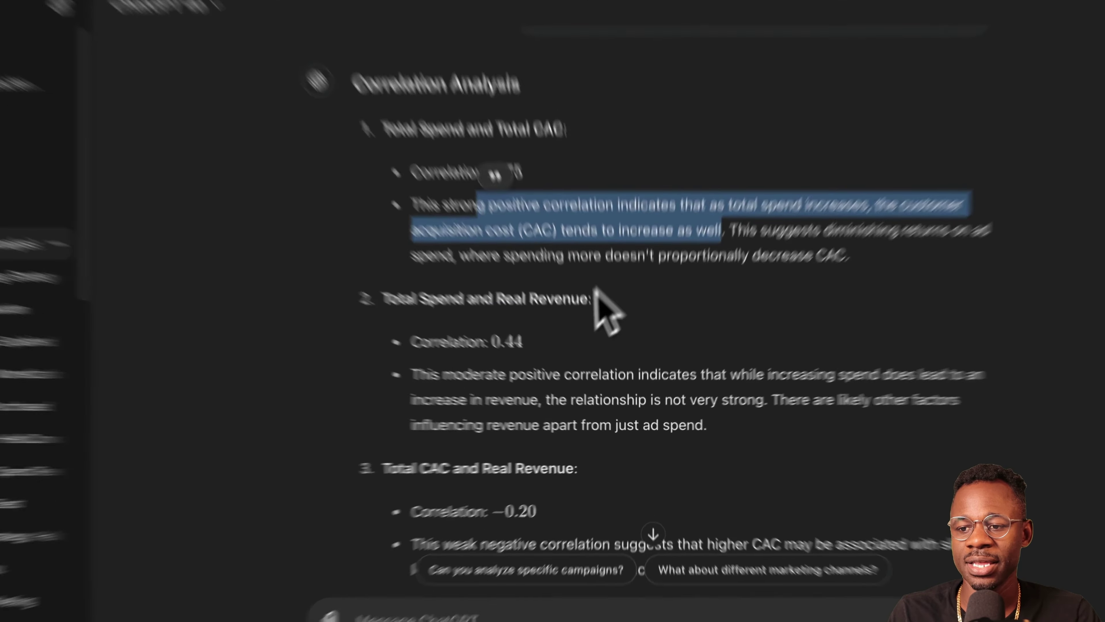
{"action": "left_click_drag", "start_coordinate": [498, 398], "coordinate": [692, 422]}
{"action": "left_click_drag", "start_coordinate": [744, 379], "coordinate": [758, 409]}
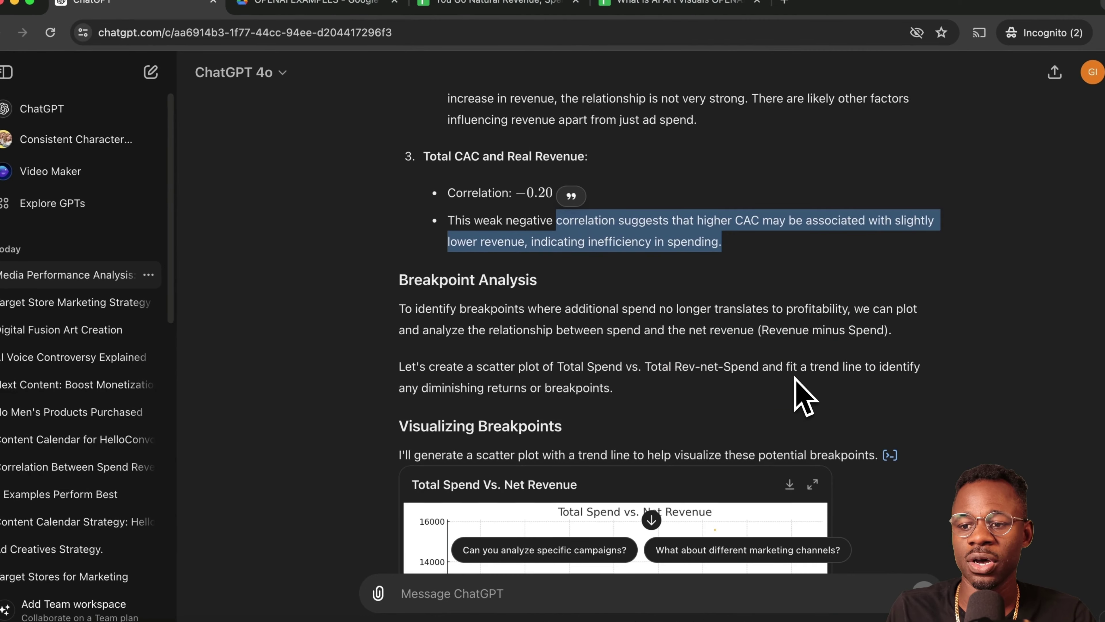
{"action": "scroll", "coordinate": [792, 414], "scroll_direction": "down", "scroll_amount": 8}
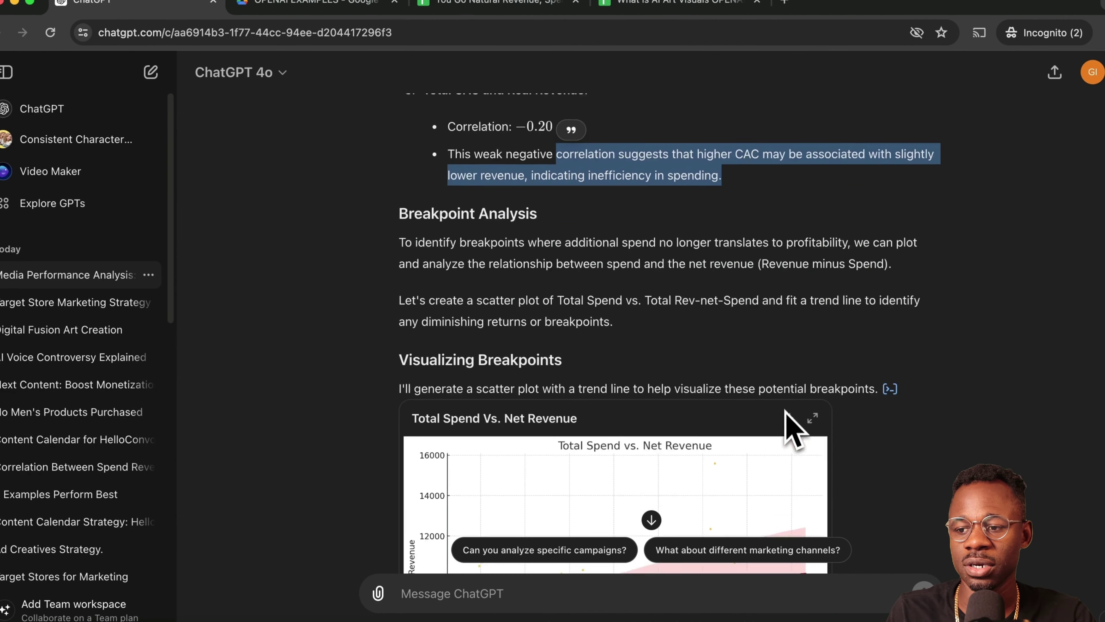
{"action": "scroll", "coordinate": [865, 293], "scroll_direction": "down", "scroll_amount": 15}
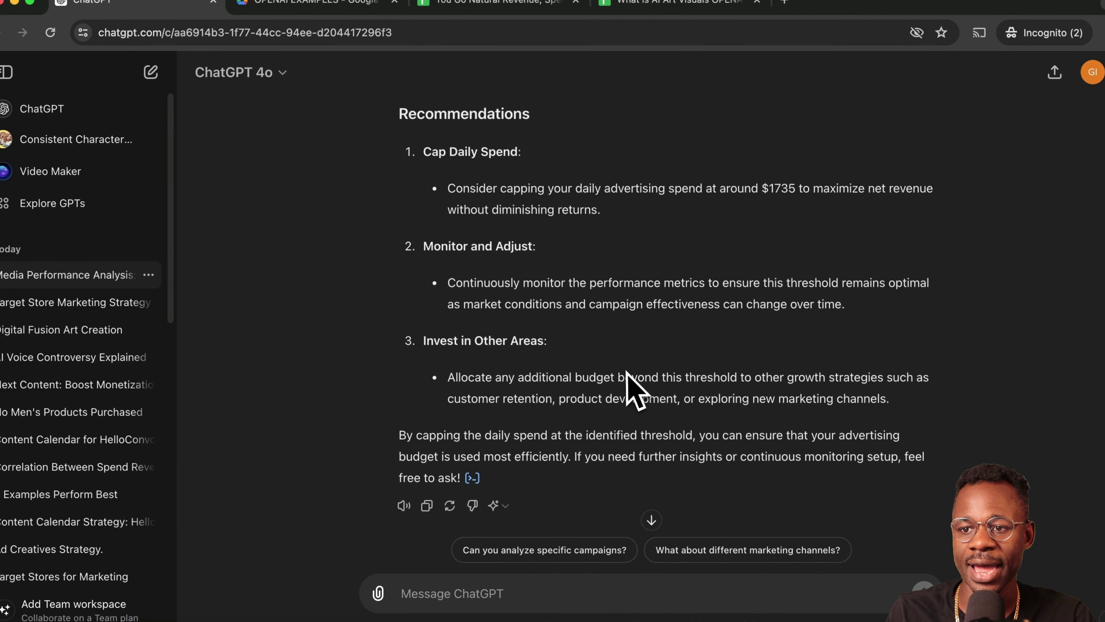
{"action": "scroll", "coordinate": [631, 385], "scroll_direction": "up", "scroll_amount": 5}
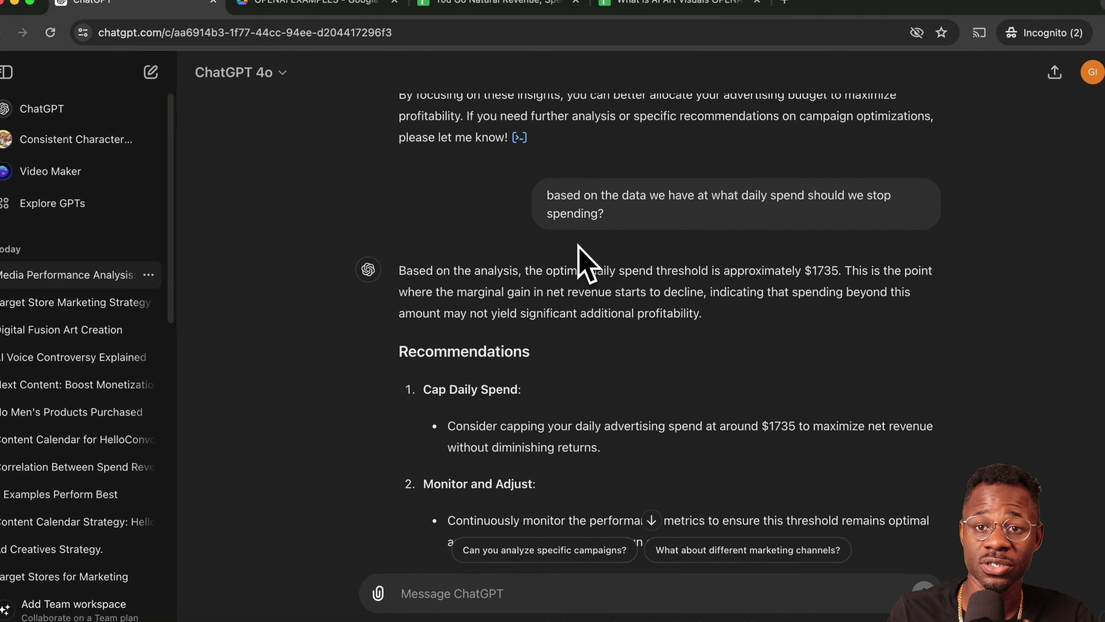
Step: Highlight the $1735 daily spend figure, review the Recommendations, then switch to the OPENAI EXAMPLES Drive folder
{"action": "left_click_drag", "start_coordinate": [805, 270], "coordinate": [834, 270]}
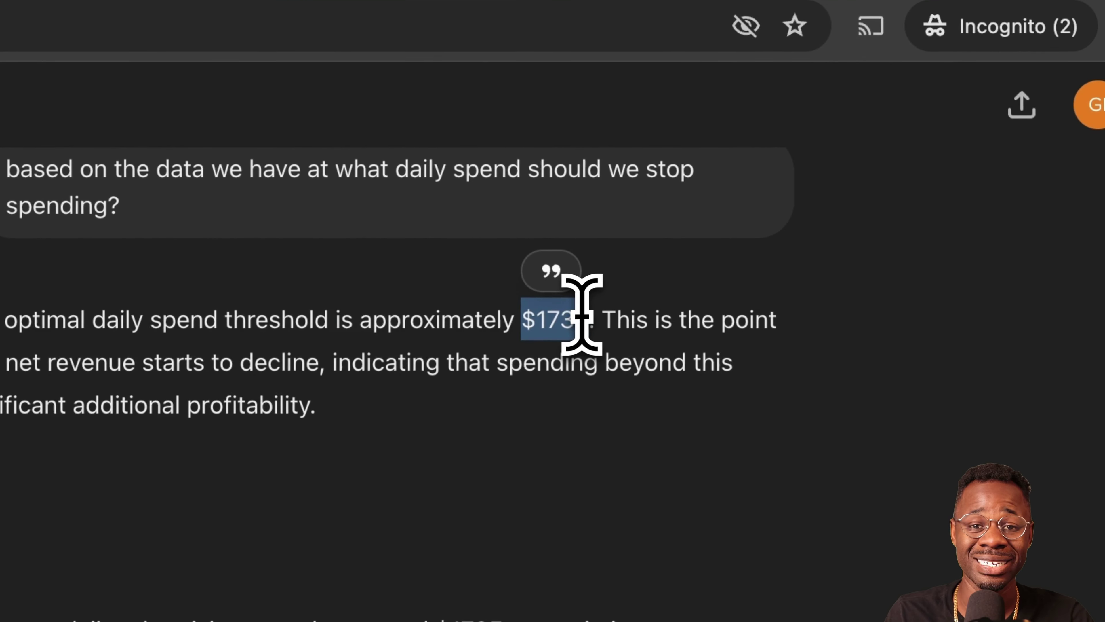
{"action": "scroll", "coordinate": [828, 173], "scroll_direction": "down", "scroll_amount": 5}
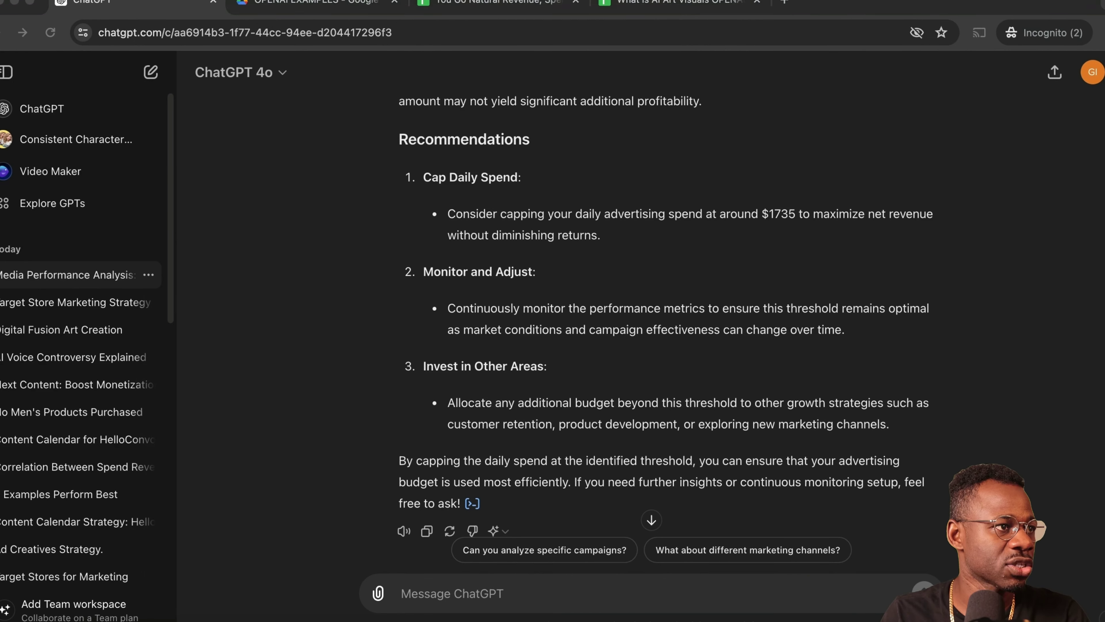
{"action": "left_click", "coordinate": [354, 6]}
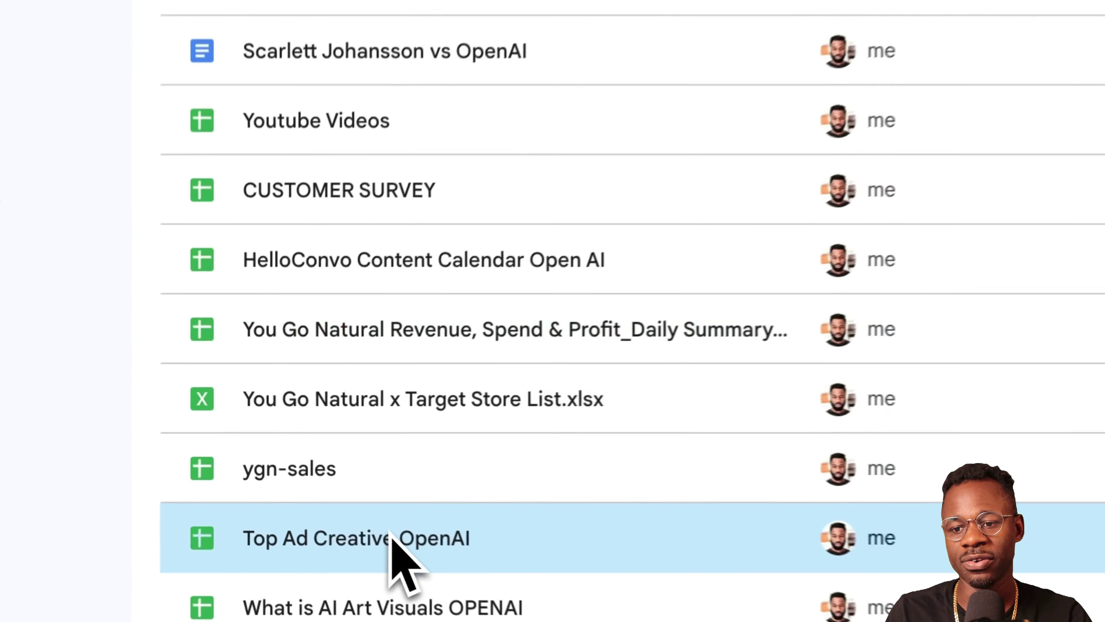
Step: View the Top Ad Creative OpenAI spreadsheet in Sheets, then go back to ChatGPT
{"action": "double_click", "coordinate": [394, 540]}
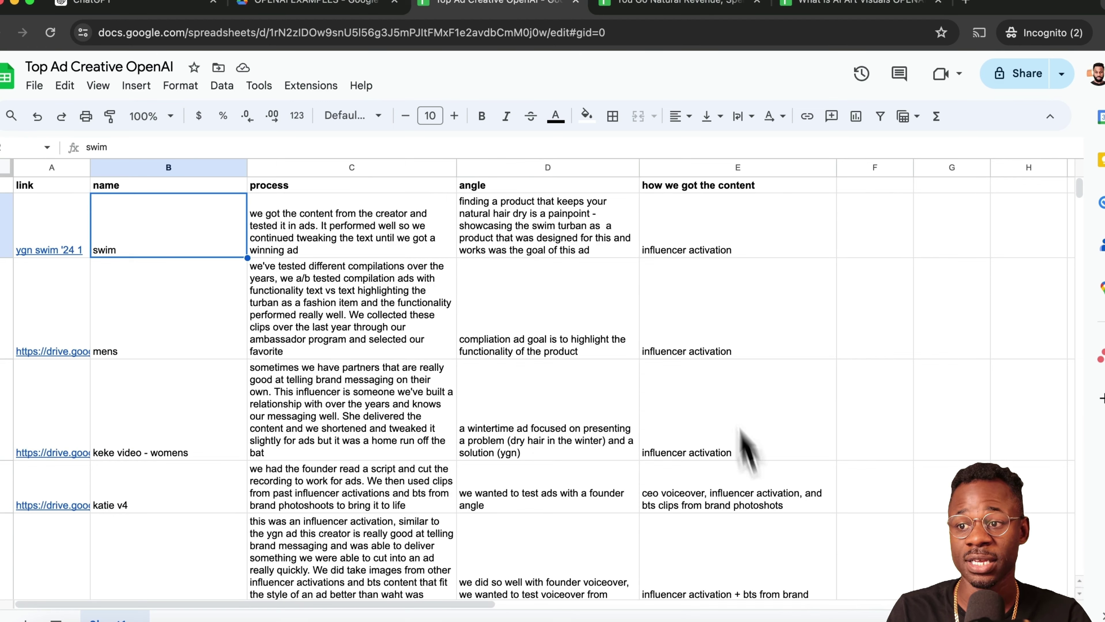
{"action": "left_click", "coordinate": [116, 6]}
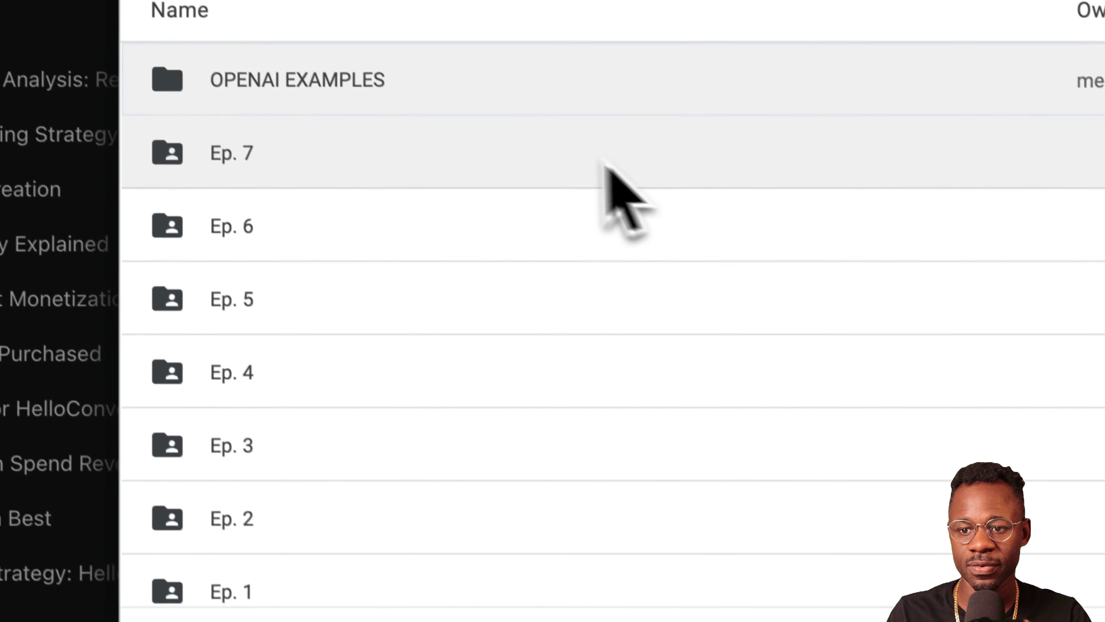
Step: Attach the Top Ad Creative OpenAI sheet from the OPENAI EXAMPLES Drive folder
{"action": "double_click", "coordinate": [309, 91]}
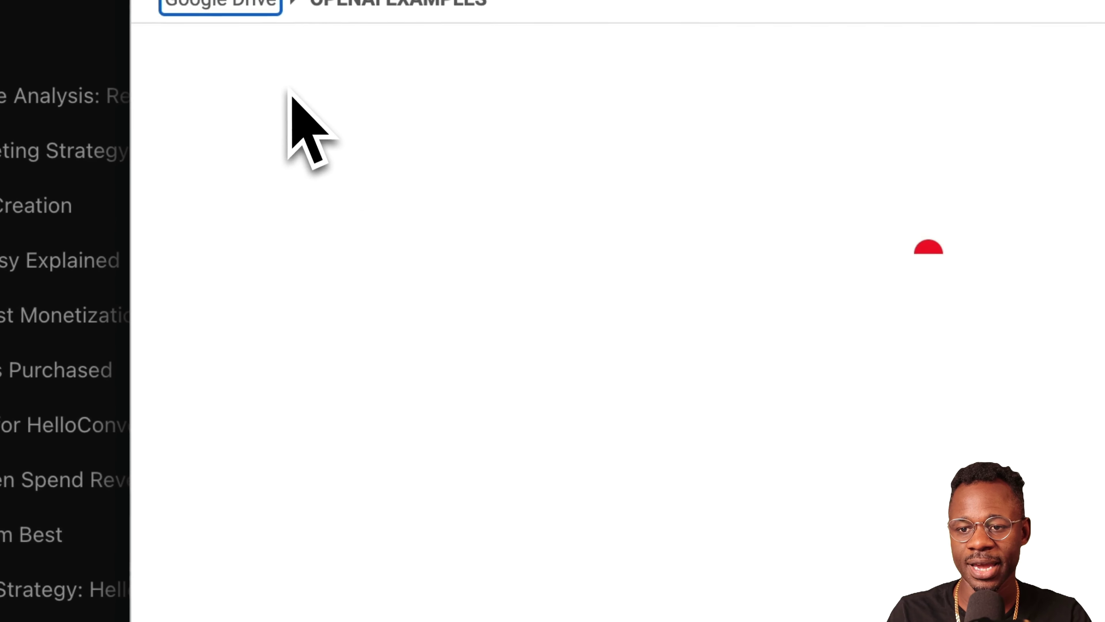
{"action": "scroll", "coordinate": [392, 457], "scroll_direction": "down", "scroll_amount": 3}
{"action": "double_click", "coordinate": [335, 483]}
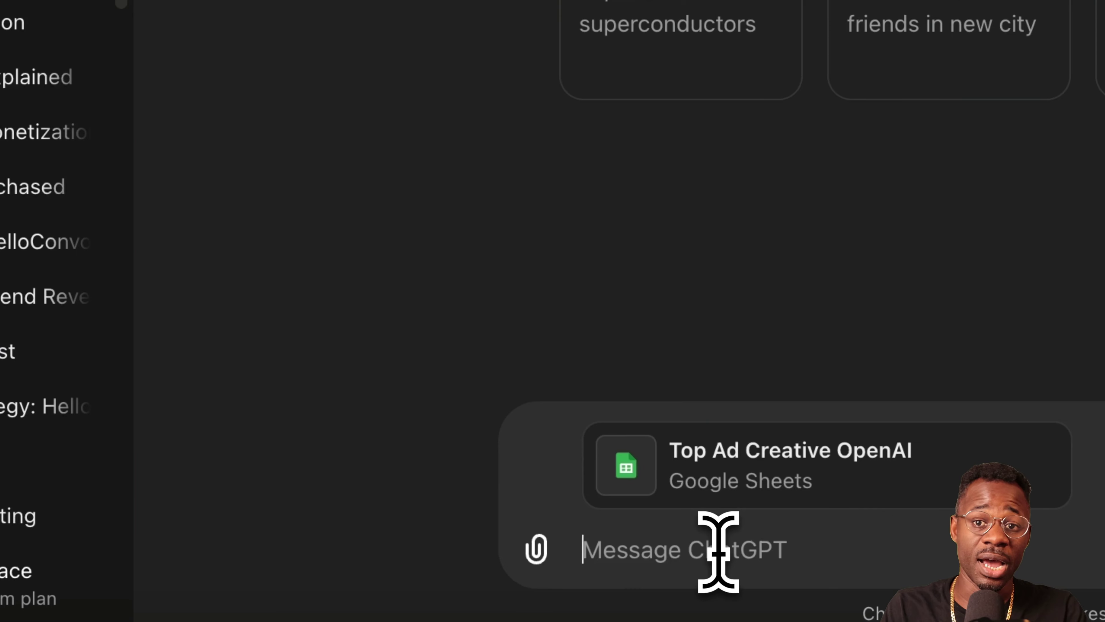
Step: Request an 800-1000 word 'our work' page per row describing the process, for helloconvo.com
{"action": "type", "text": "Review the"}
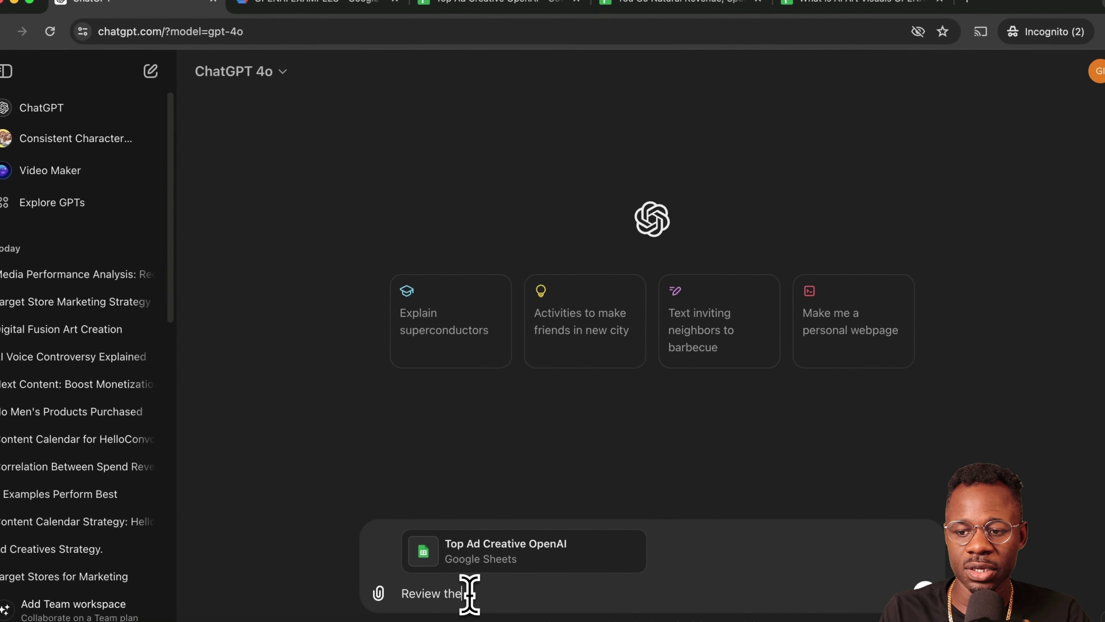
{"action": "type", "text": " spreadsheet it's an ex"}
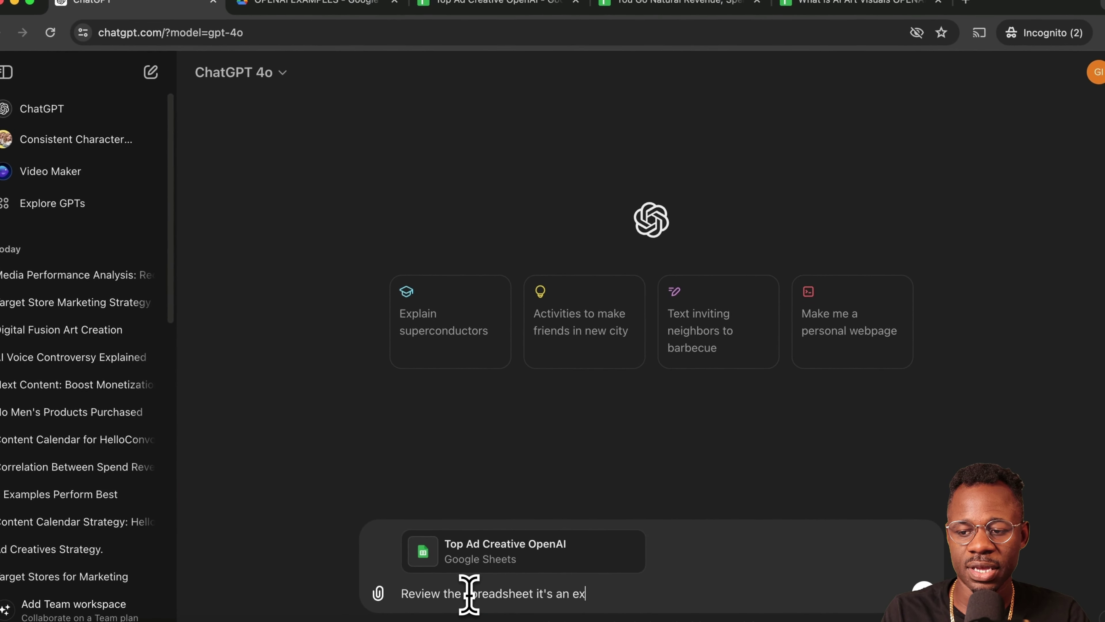
{"action": "type", "text": "ample of cli"}
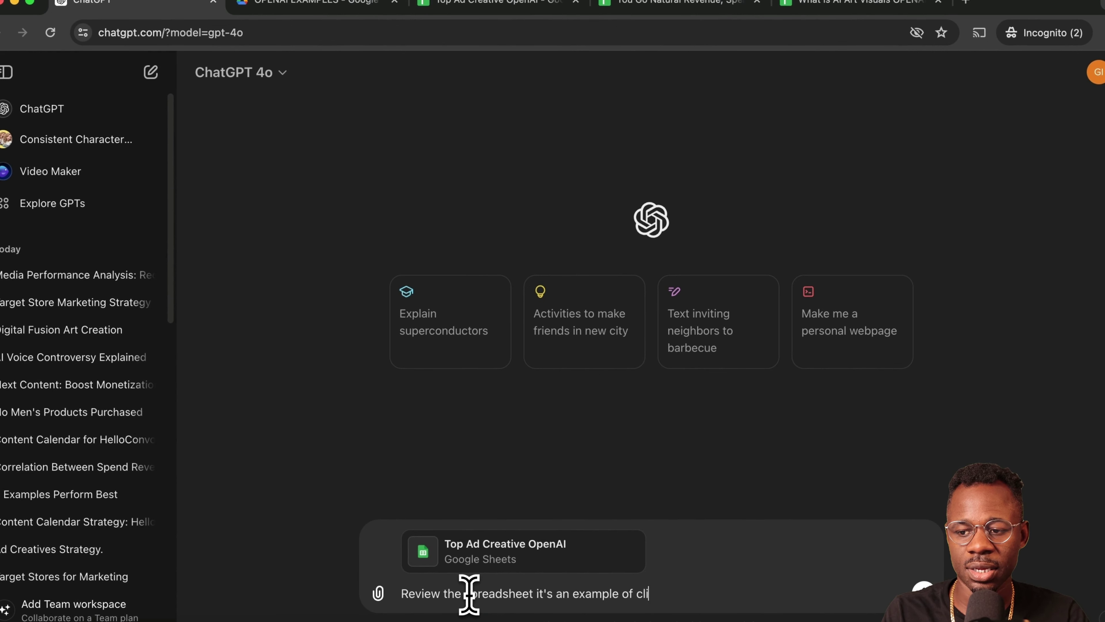
{"action": "type", "text": "ent content that we've secured, a"}
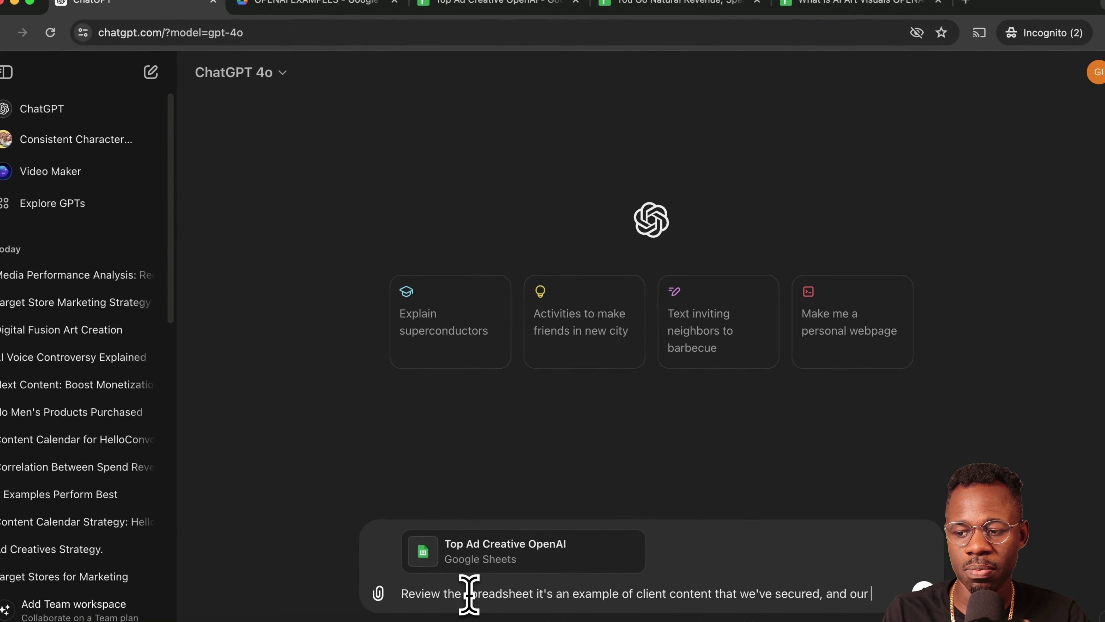
{"action": "type", "text": "nd our process for"}
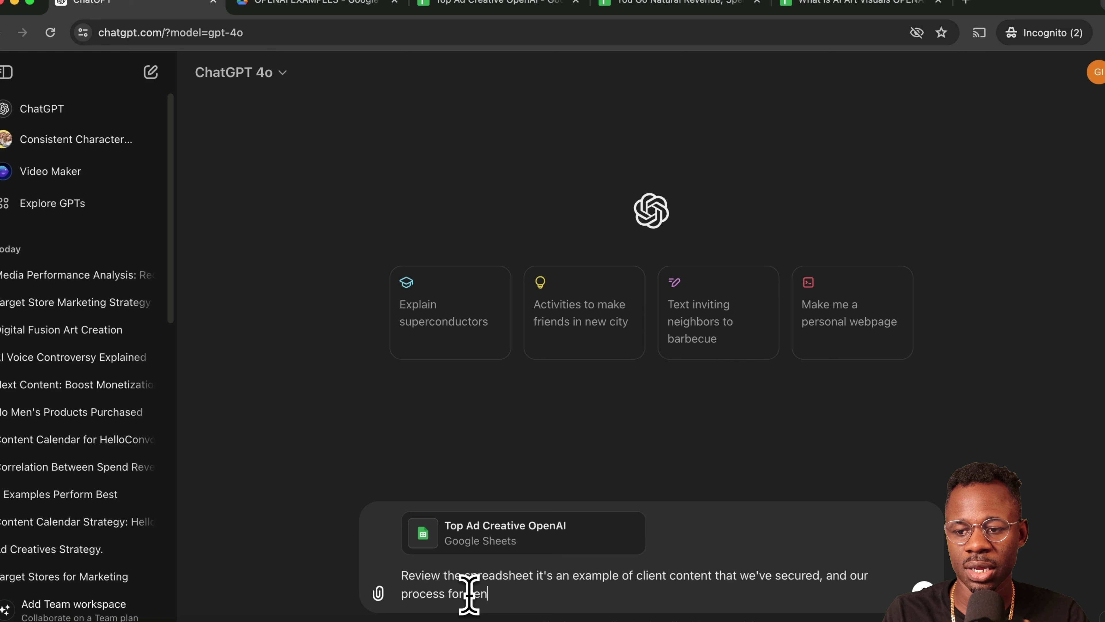
{"action": "type", "text": " generading ads."}
{"action": "key", "text": "shift+Return"}
{"action": "key", "text": "shift+Return"}
{"action": "type", "text": "for each row create full seo"}
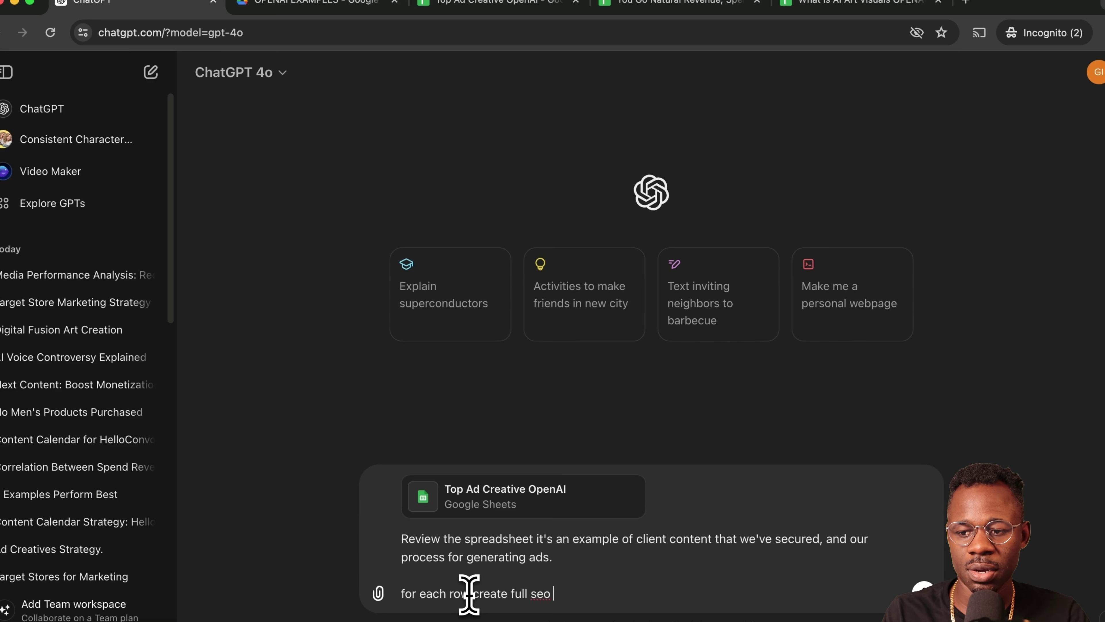
{"action": "type", "text": "optimzied page of 800-"}
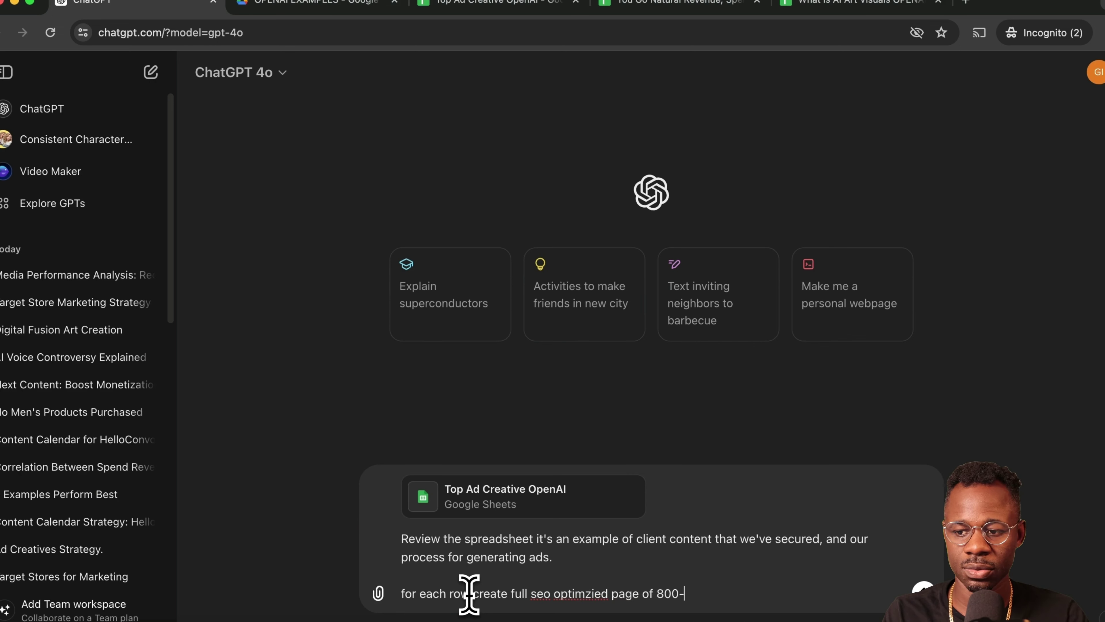
{"action": "type", "text": "1000 words desc"}
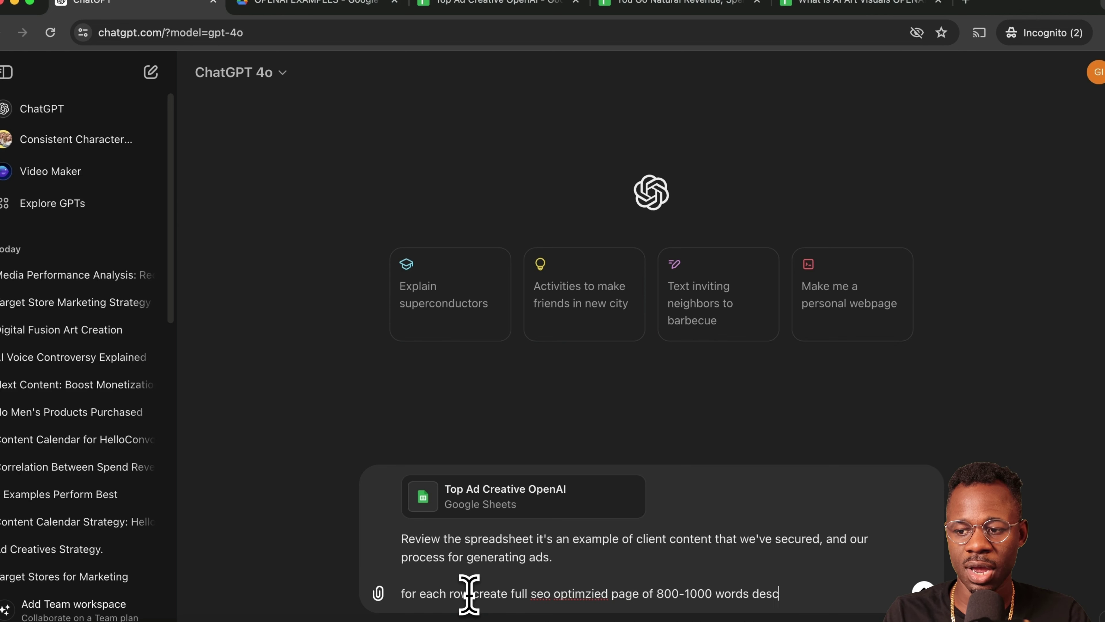
{"action": "type", "text": "ribing our process, and the type of ad creative."}
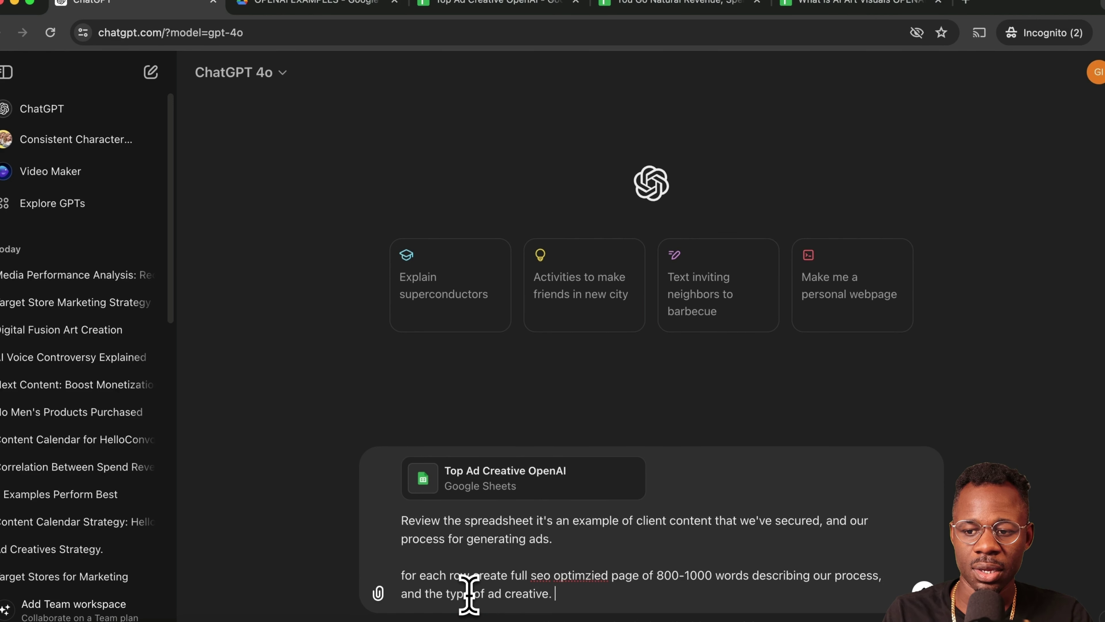
{"action": "key", "text": "shift+Return"}
{"action": "key", "text": "shift+Return"}
{"action": "type", "text": "this s"}
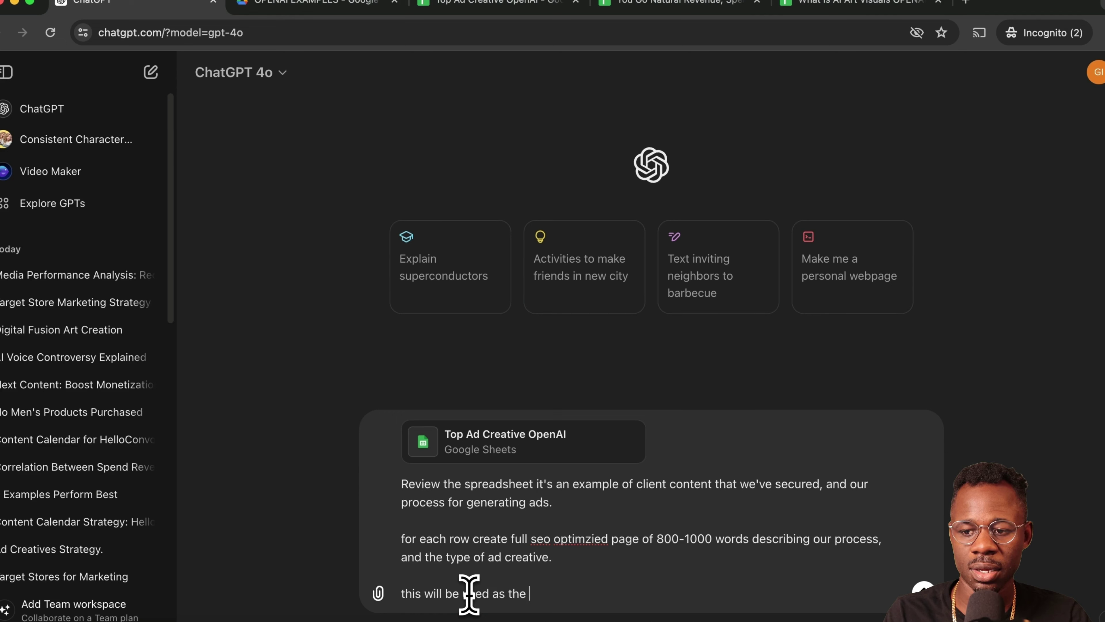
{"action": "type", "text": "our"}
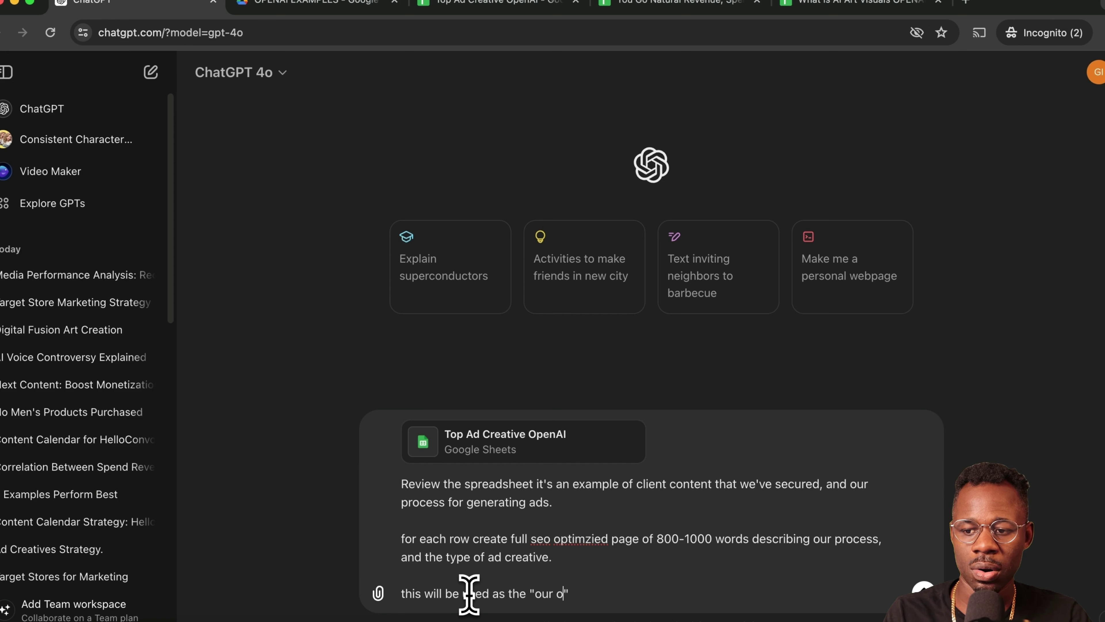
{"action": "type", "text": " owo"}
{"action": "key", "text": "BackSpace"}
{"action": "type", "text": "wo"}
{"action": "key", "text": "BackSpace"}
{"action": "key", "text": "BackSpace"}
{"action": "type", "text": "work\""}
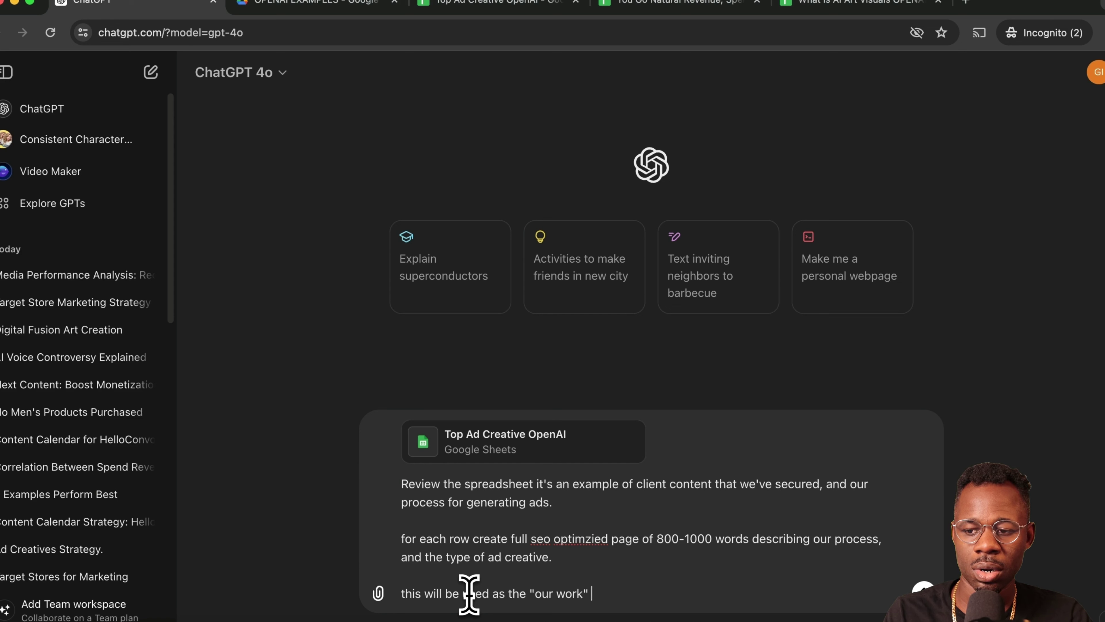
{"action": "type", "text": " d"}
{"action": "key", "text": "BackSpace"}
{"action": "type", "text": "pages on h"}
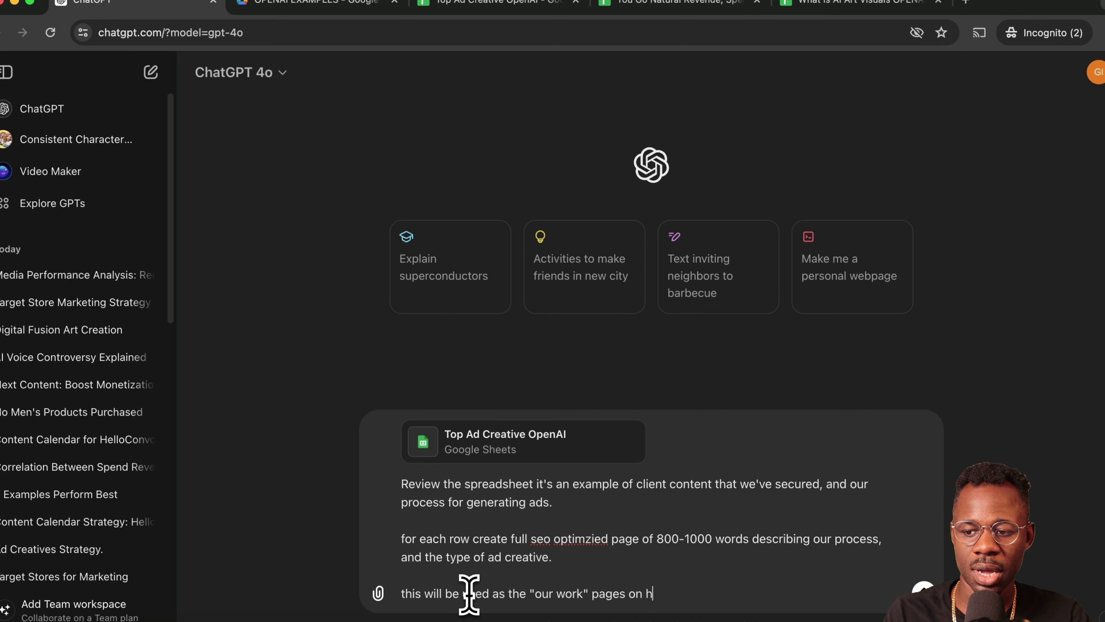
{"action": "type", "text": "ellocon"}
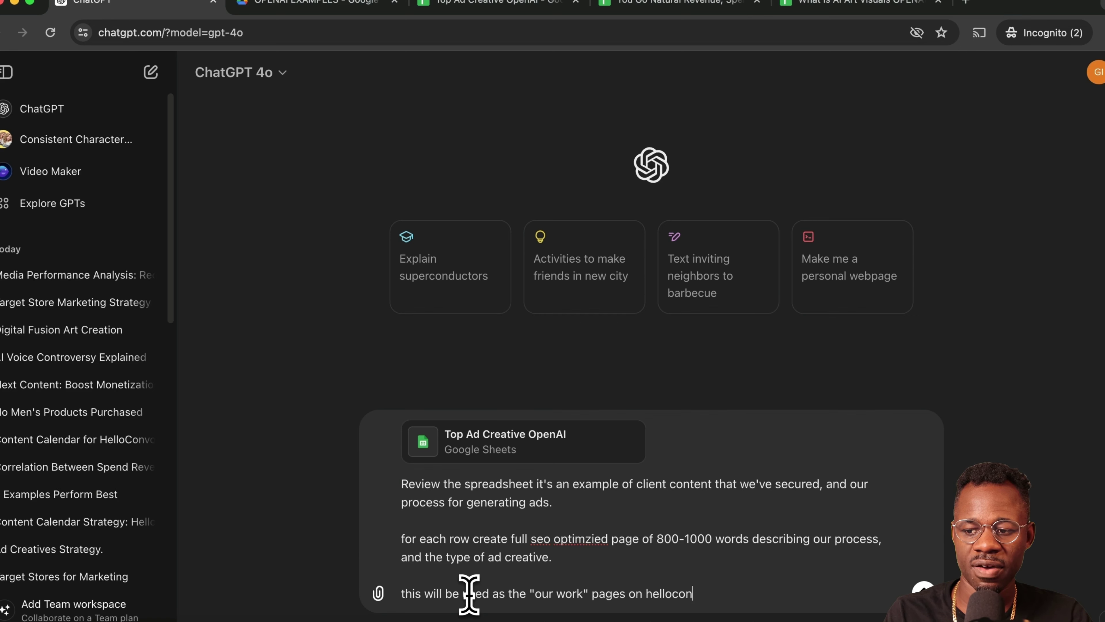
{"action": "type", "text": "vo.com"}
{"action": "key", "text": "Return"}
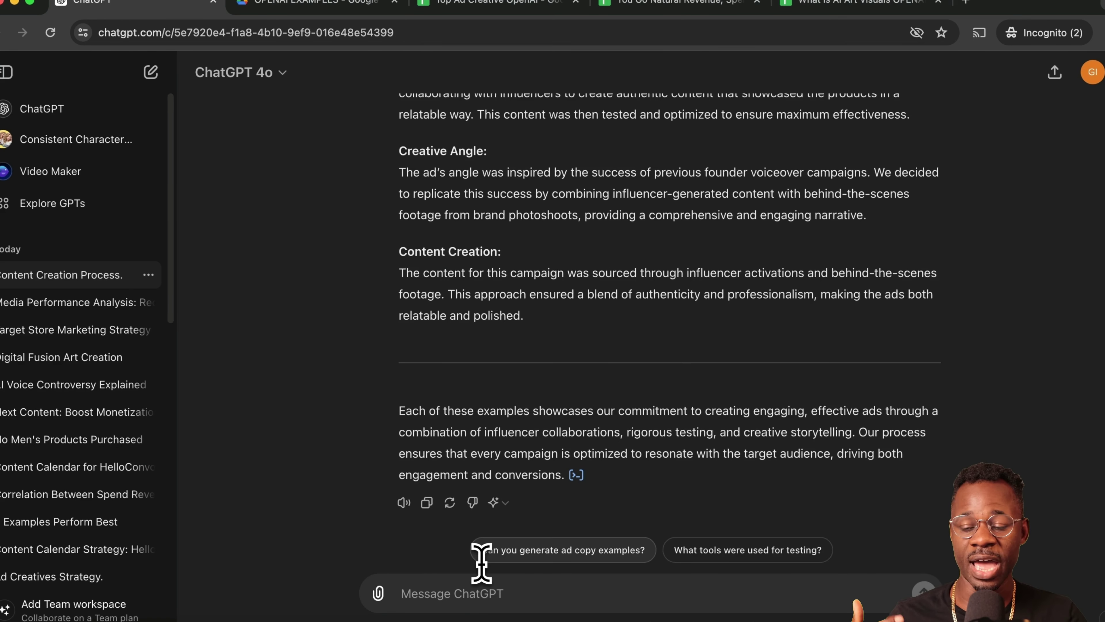
Step: Ask for an SEO meta title, description and slug per row, added as new spreadsheet columns
{"action": "type", "text": "now for eac"}
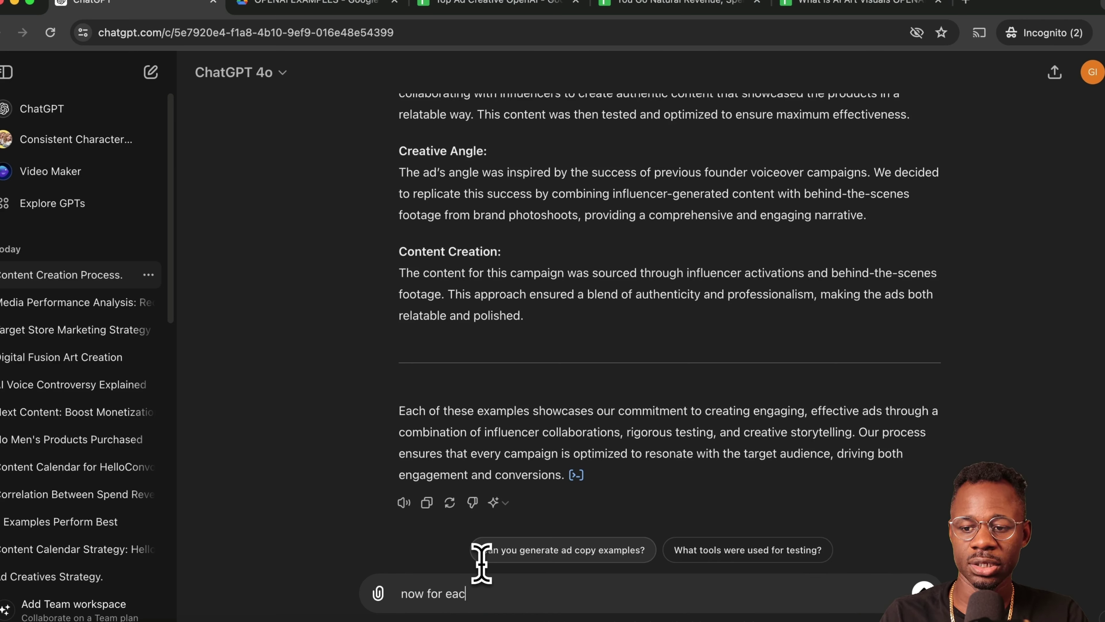
{"action": "type", "text": "h generate a"}
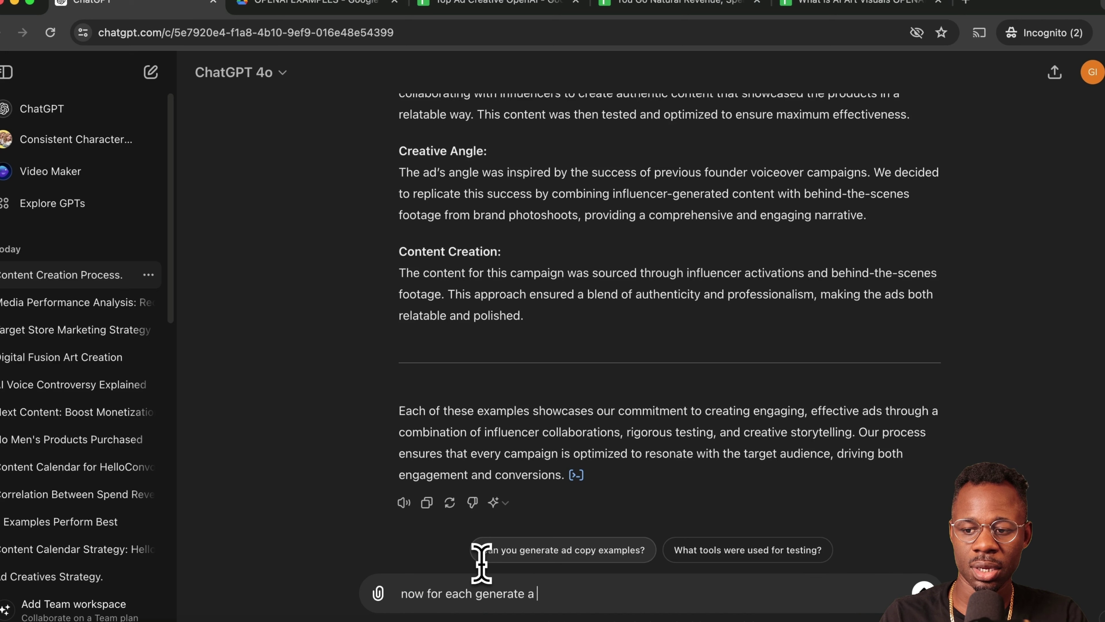
{"action": "key", "text": "alt+BackSpace"}
{"action": "key", "text": "alt+BackSpace"}
{"action": "key", "text": "alt+BackSpace"}
{"action": "key", "text": "alt+BackSpace"}
{"action": "type", "text": "generate a SEO optimized meta descripti"}
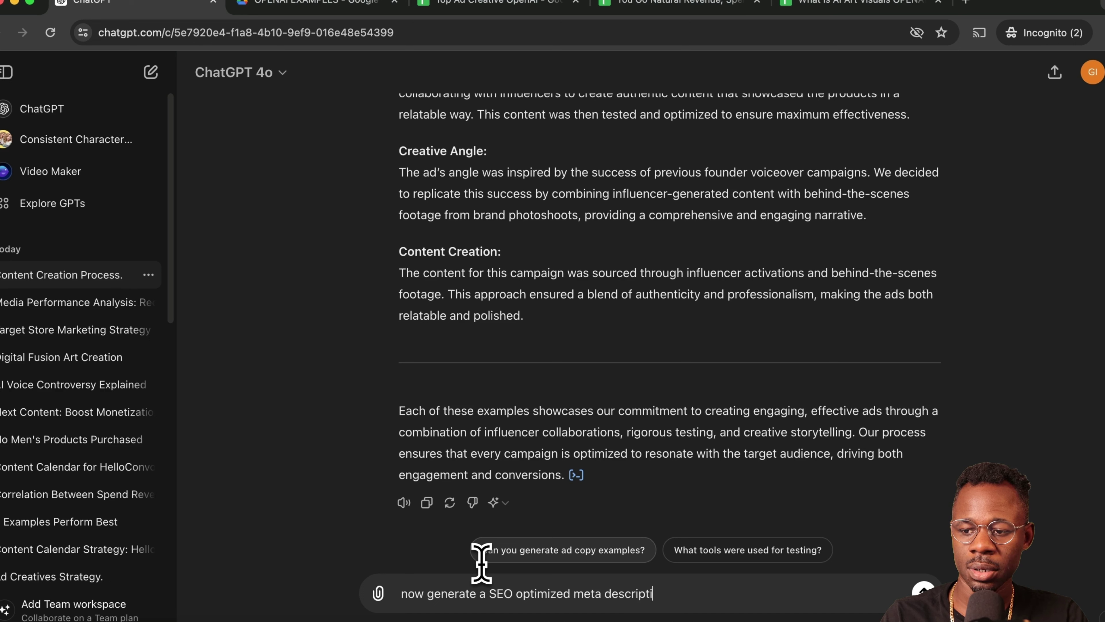
{"action": "type", "text": "on, "}
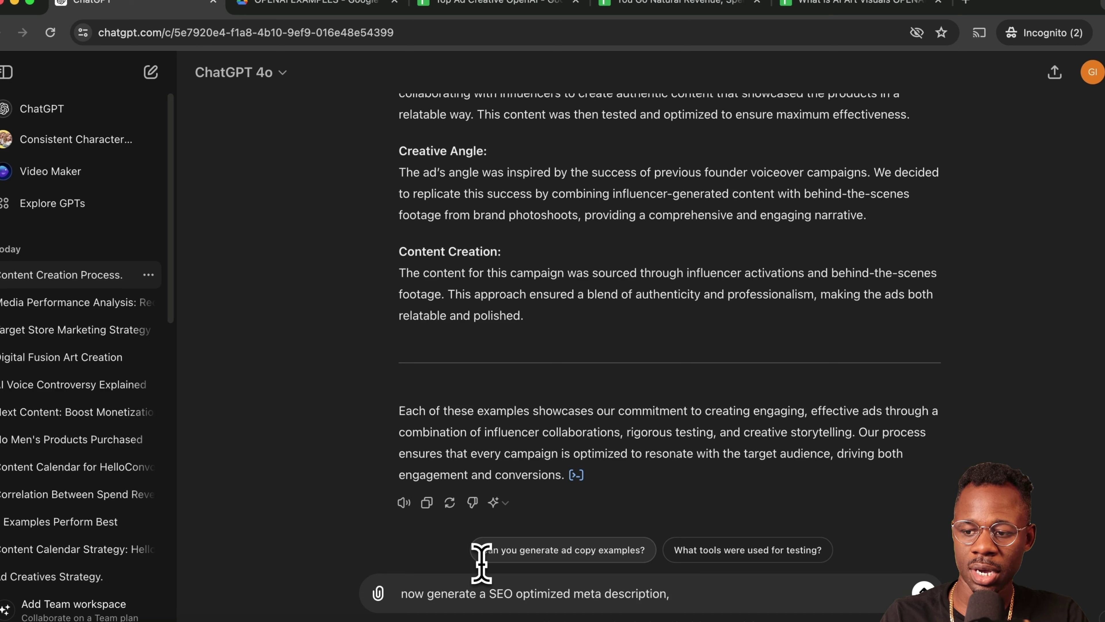
{"action": "type", "text": " title, and slug for"}
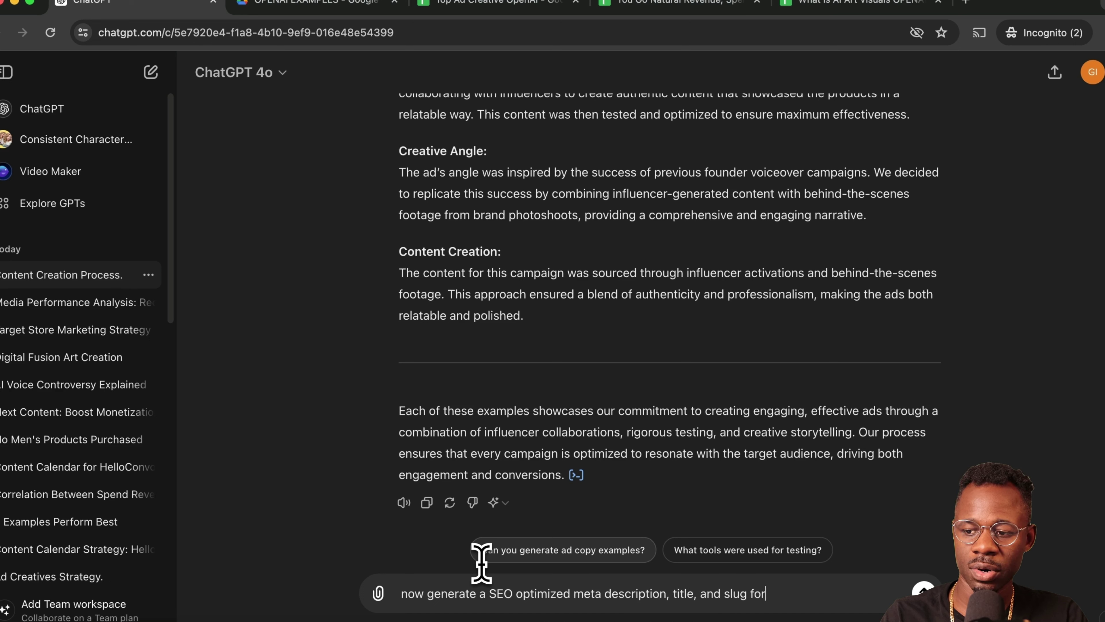
{"action": "type", "text": " each row, and "}
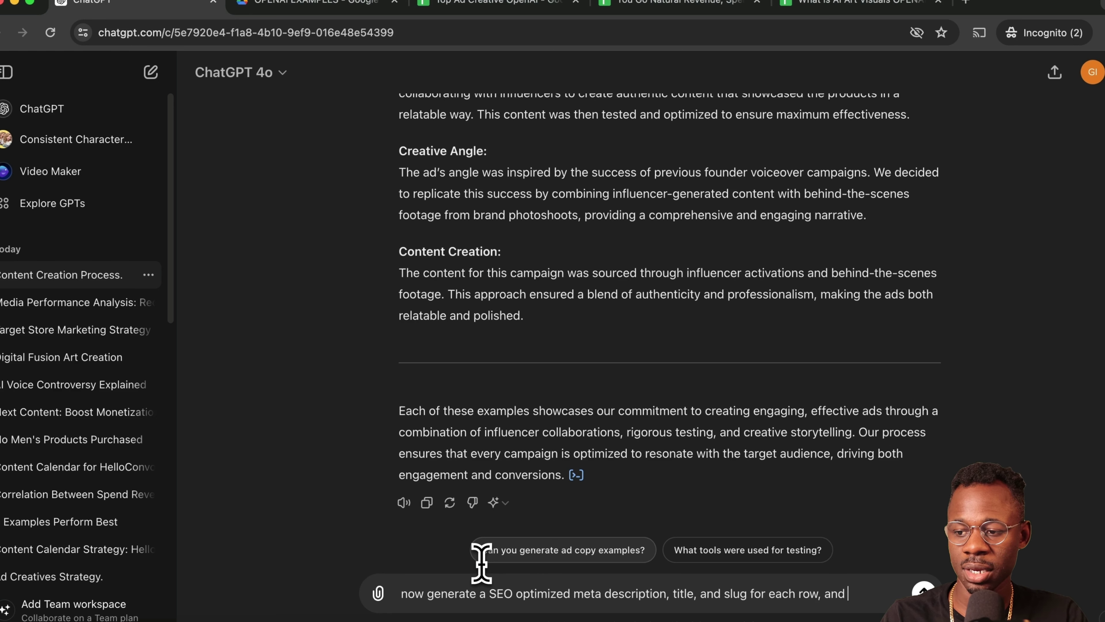
{"action": "type", "text": "add these new"}
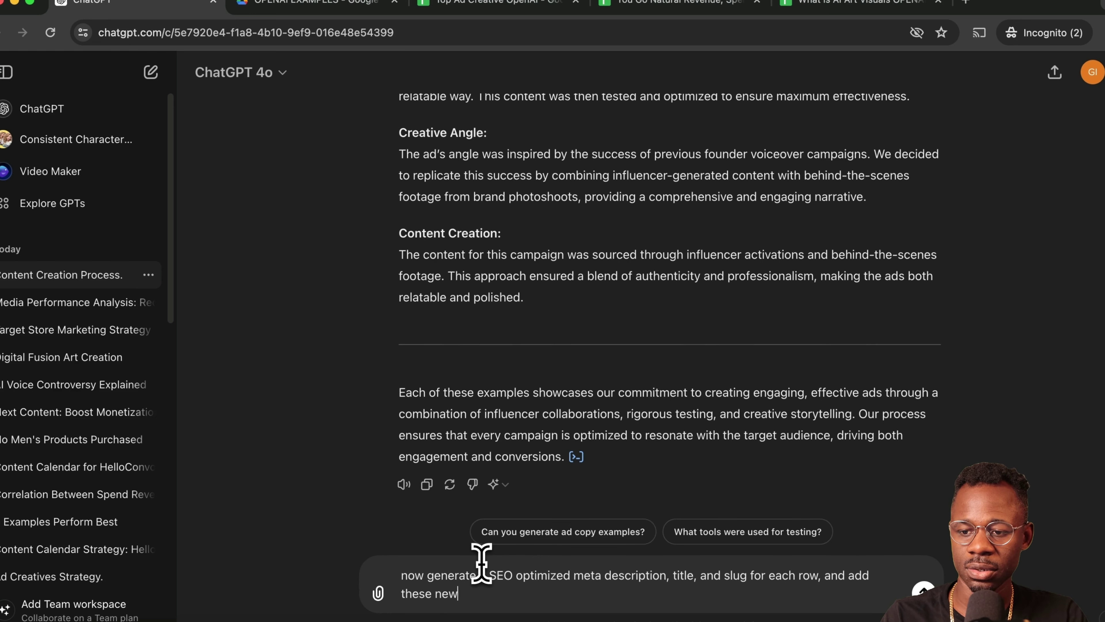
{"action": "type", "text": " columns to the spread"}
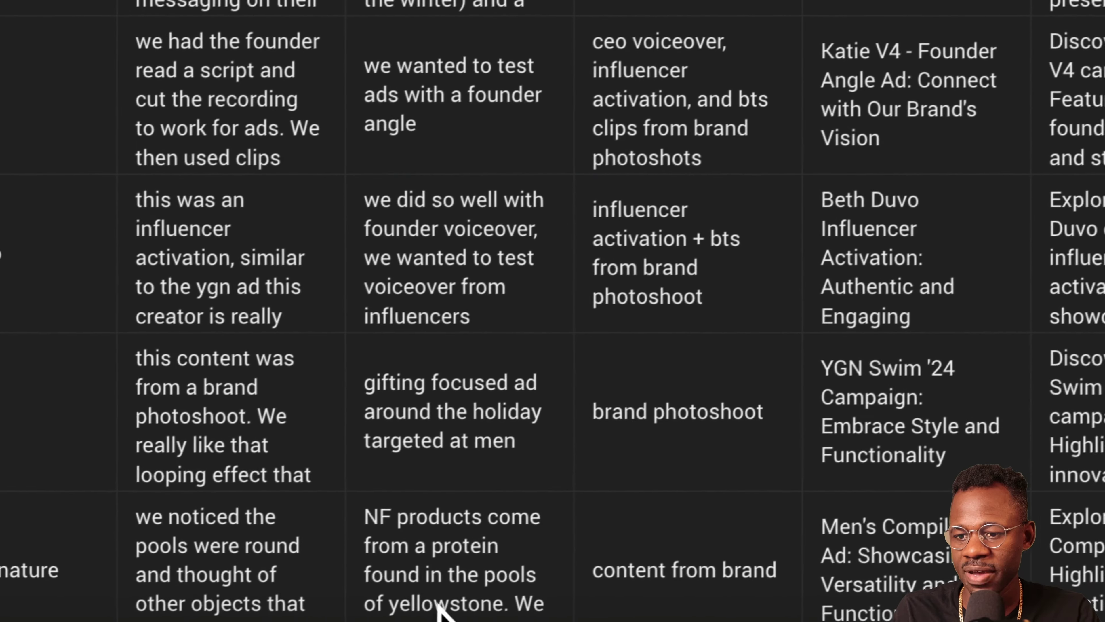
{"action": "left_click", "coordinate": [440, 609]}
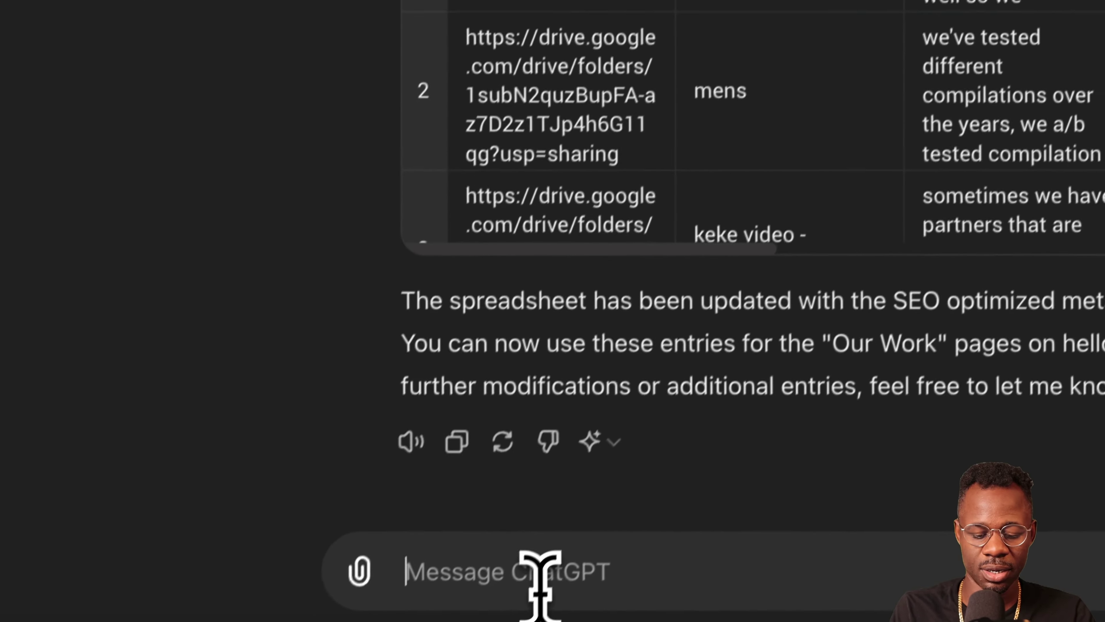
Step: Ask ChatGPT to add the written page content as a new column, then close the expanded table
{"action": "left_click", "coordinate": [538, 572]}
{"action": "type", "text": "please u"}
{"action": "type", "text": "pdate this with th"}
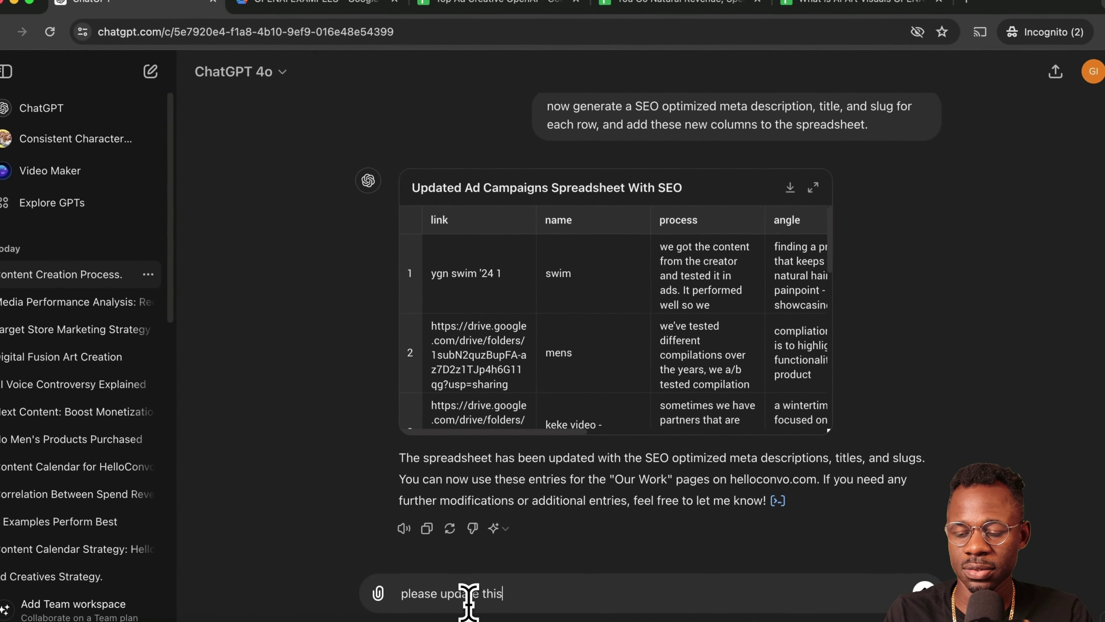
{"action": "type", "text": "e new "}
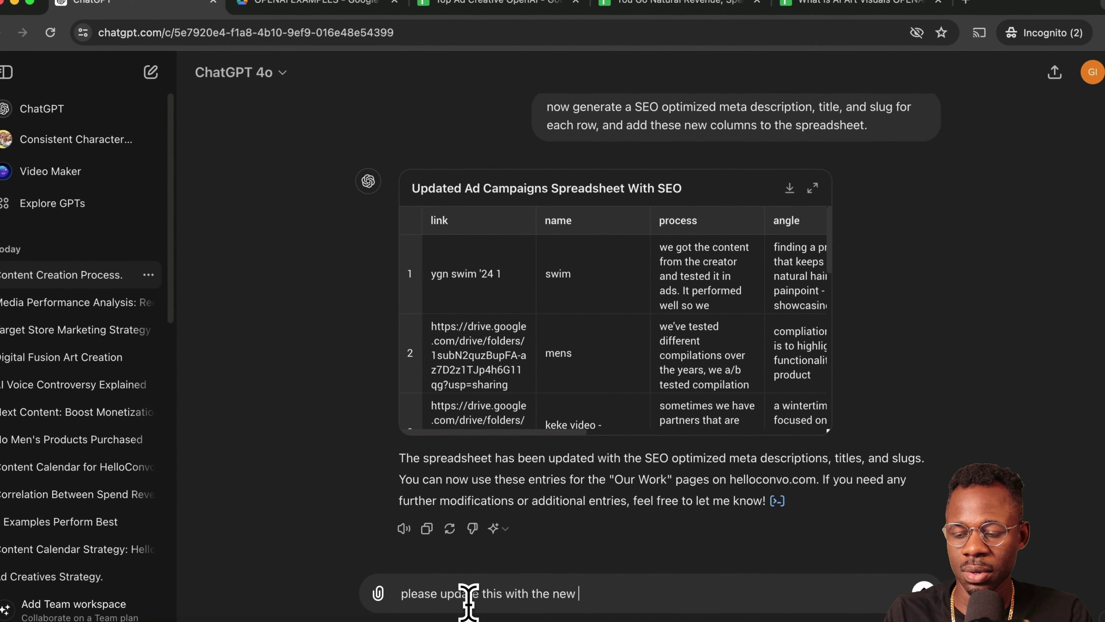
{"action": "type", "text": "page content you write in a new"}
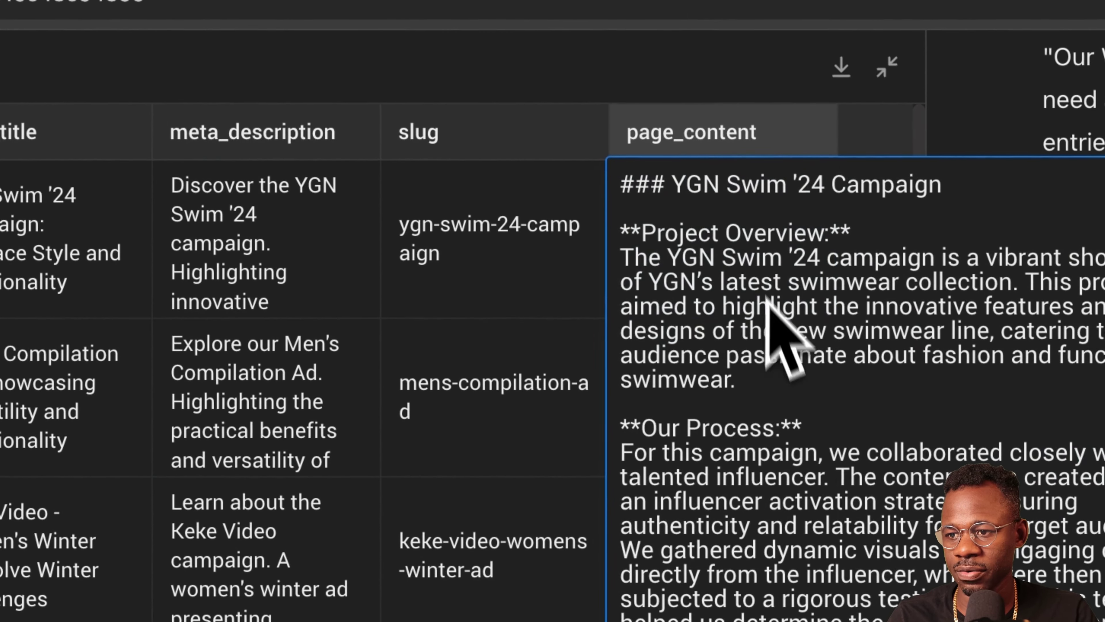
{"action": "left_click", "coordinate": [440, 466]}
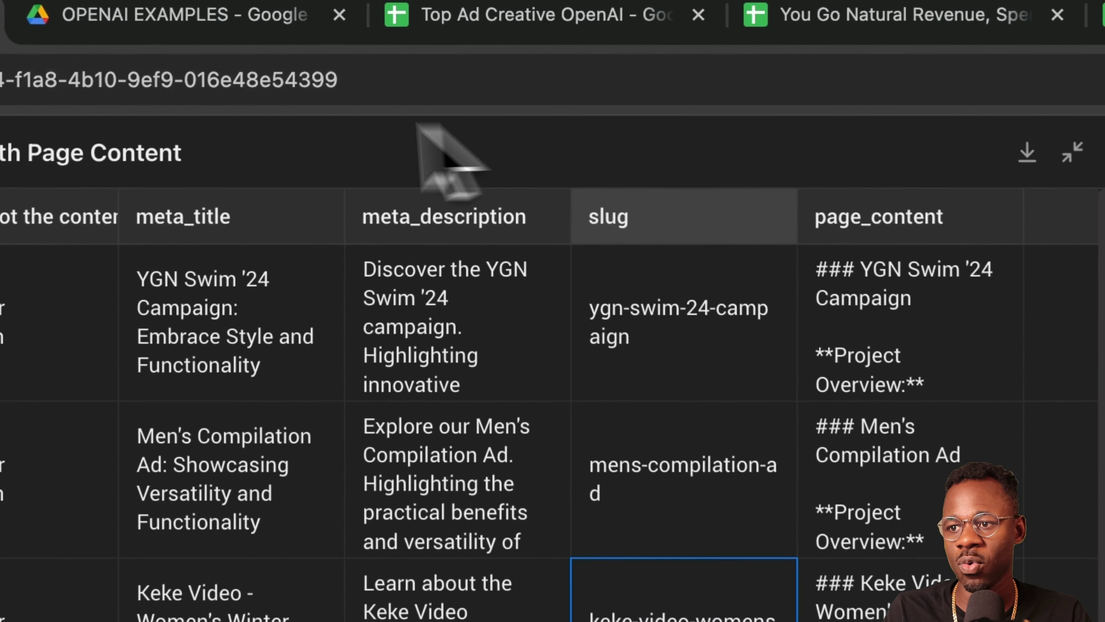
{"action": "left_click", "coordinate": [1072, 153]}
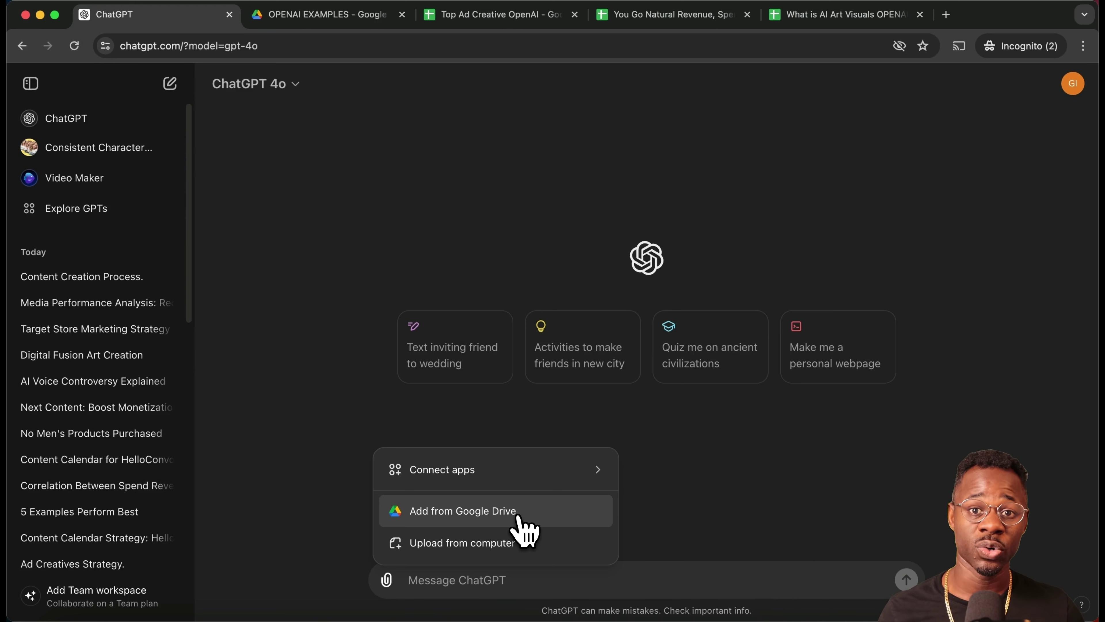
Step: Attach the Youtube Videos sheet from Google Drive to the message
{"action": "left_click", "coordinate": [518, 518]}
{"action": "scroll", "coordinate": [339, 366], "scroll_direction": "down", "scroll_amount": 2}
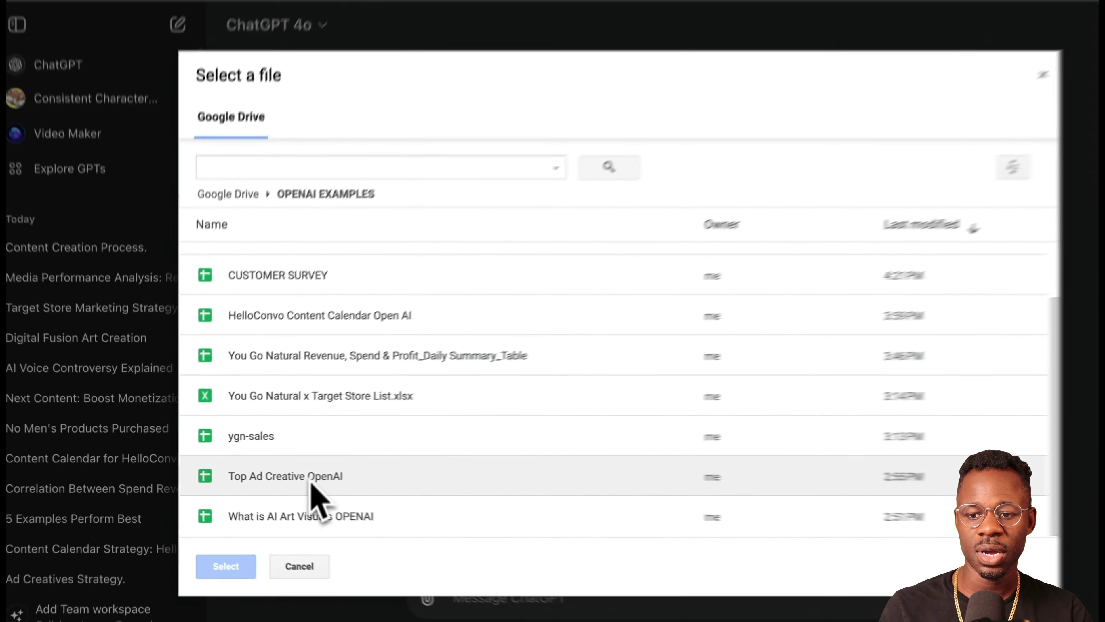
{"action": "scroll", "coordinate": [451, 514], "scroll_direction": "up", "scroll_amount": 2}
{"action": "left_click", "coordinate": [437, 215]}
{"action": "left_click", "coordinate": [304, 619]}
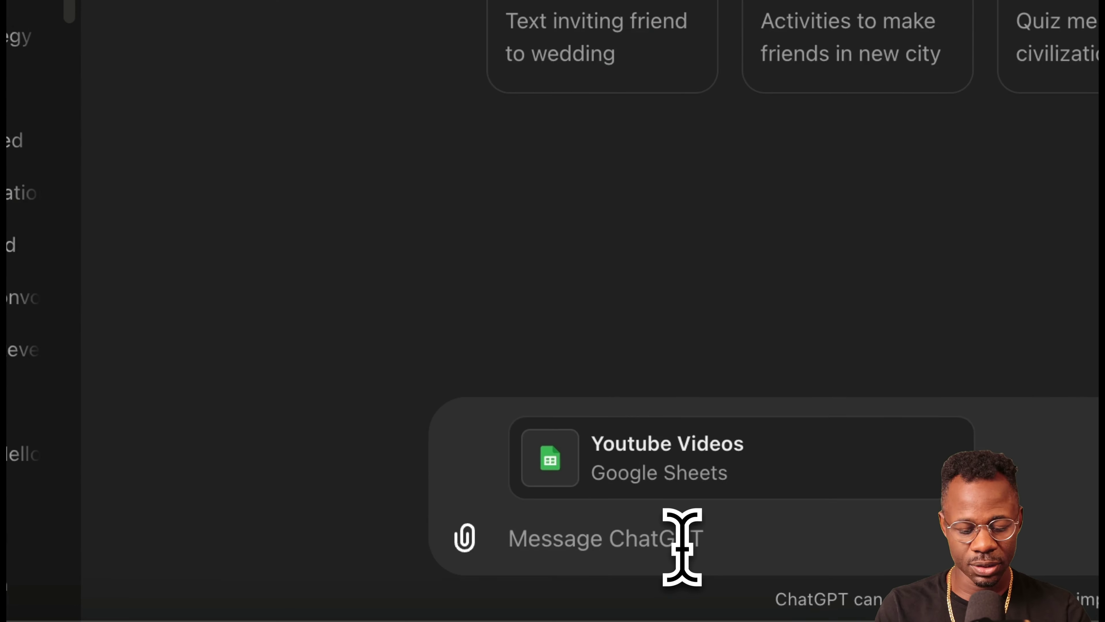
Step: Ask for an analysis of past YouTube videos and new content ideas the community will want
{"action": "type", "text": "Analyze my p"}
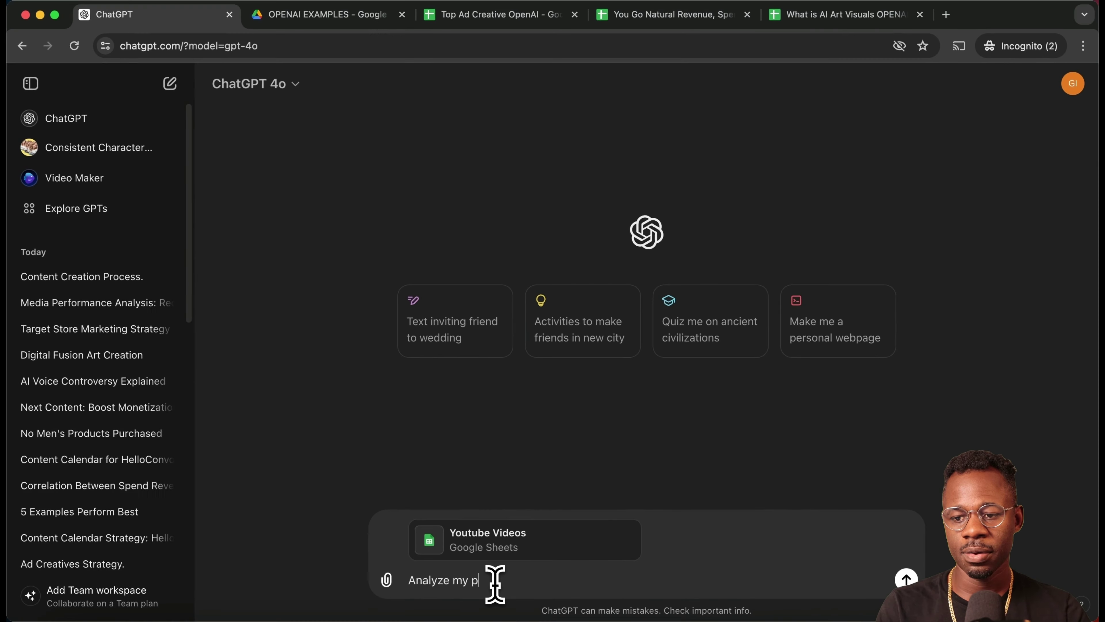
{"action": "type", "text": "ast youtube vid"}
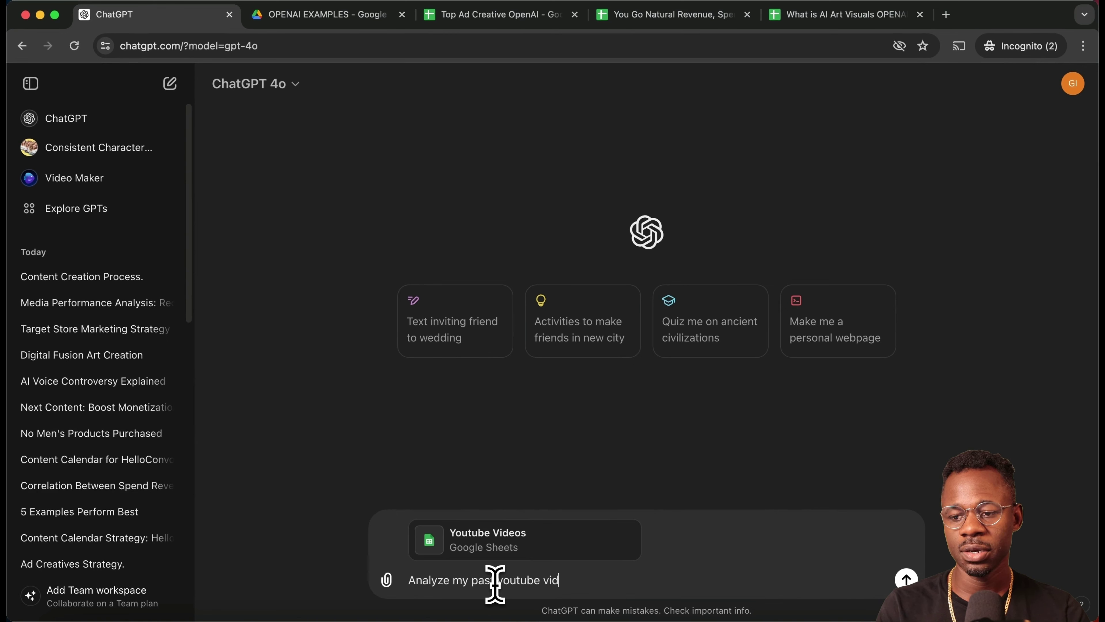
{"action": "type", "text": "eo, and give me "}
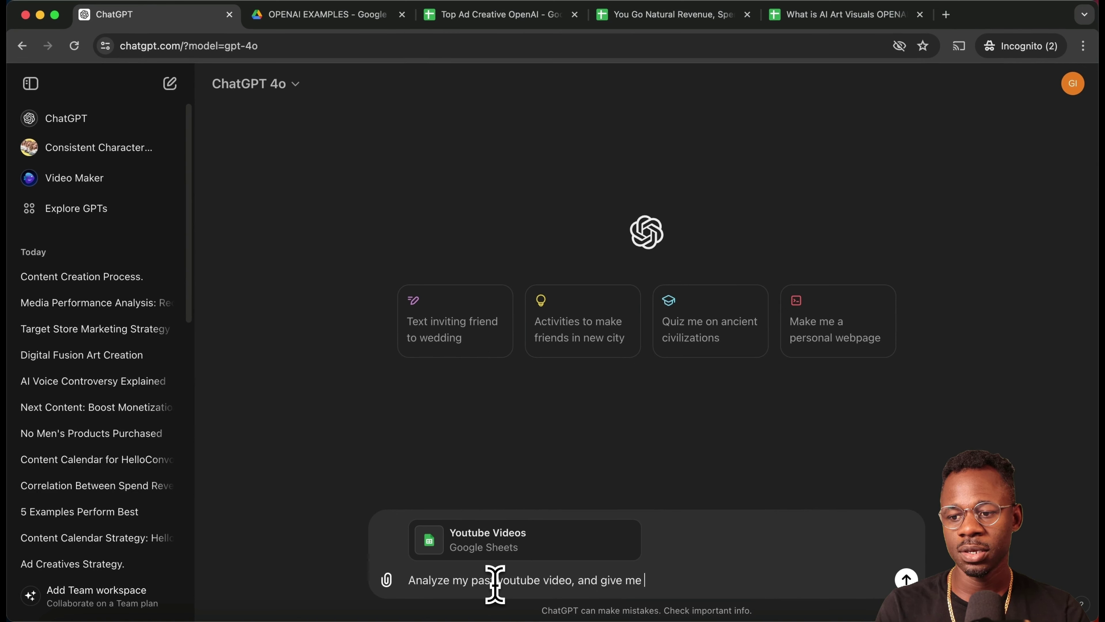
{"action": "type", "text": "new ideas off"}
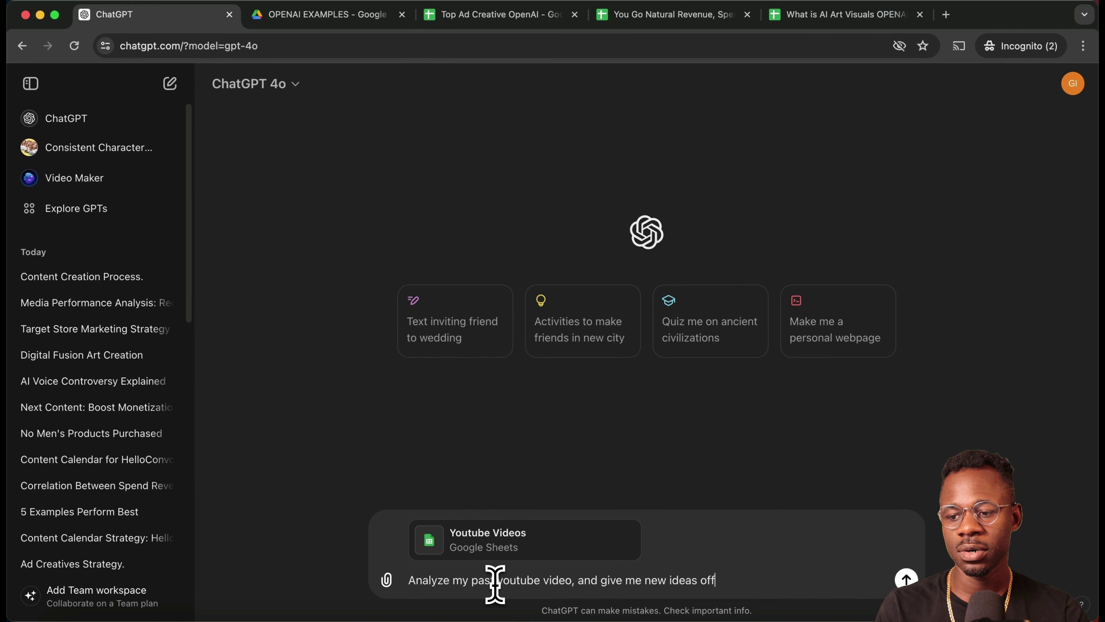
{"action": "key", "text": "BackSpace"}
{"action": "key", "text": "BackSpace"}
{"action": "key", "text": "BackSpace"}
{"action": "type", "text": "for content I should focus on"}
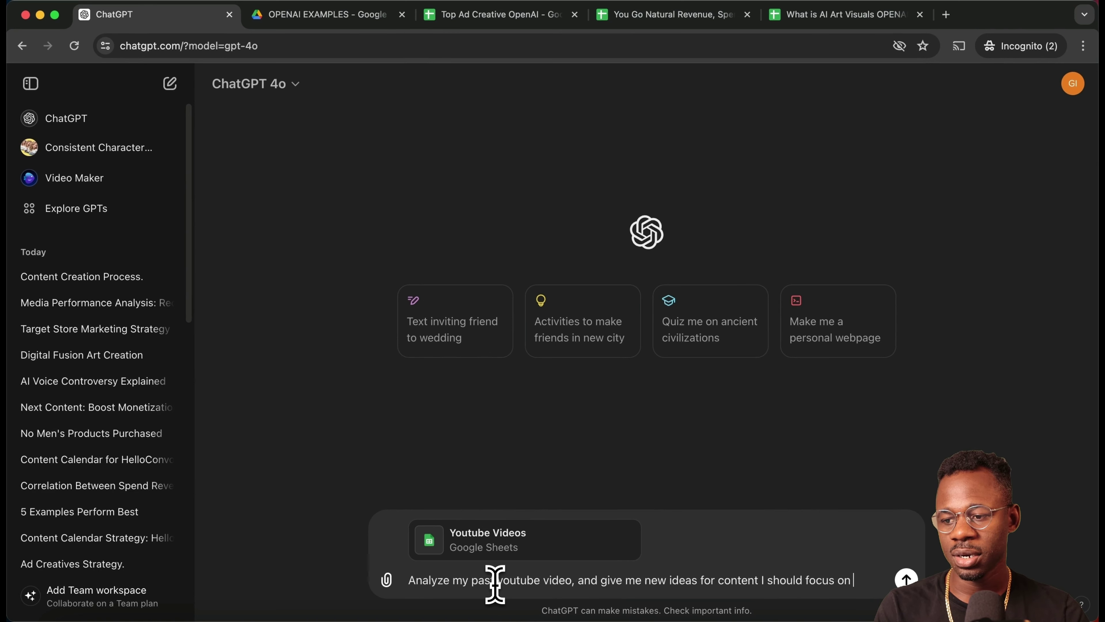
{"action": "type", "text": " that"}
{"action": "key", "text": "BackSpace"}
{"action": "type", "text": "at my co"}
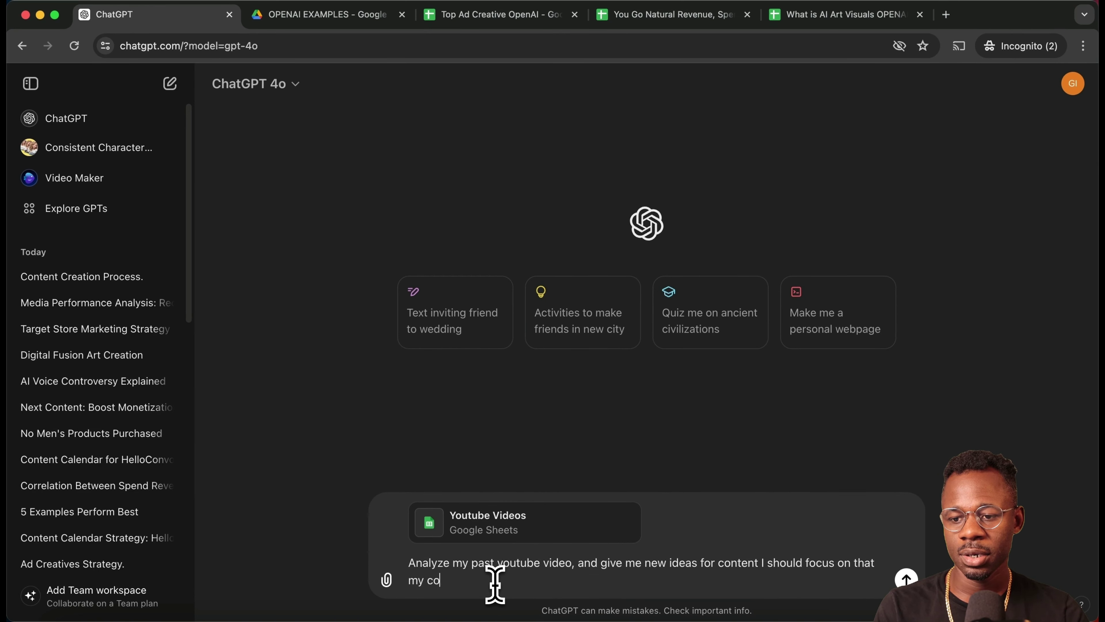
{"action": "type", "text": "mmunity will want to see"}
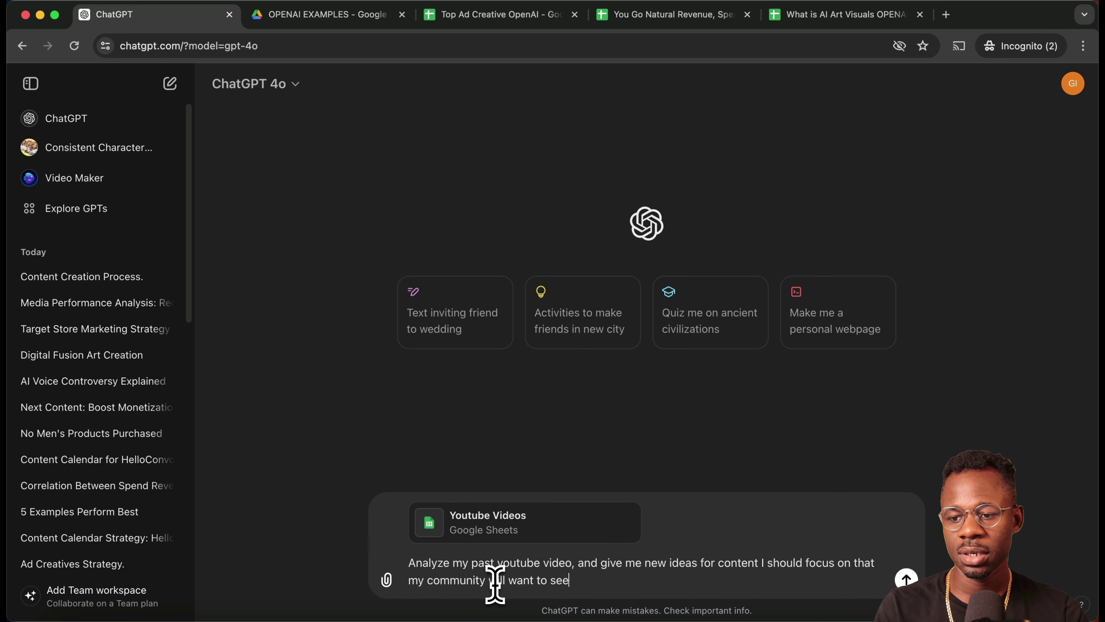
{"action": "key", "text": "Return"}
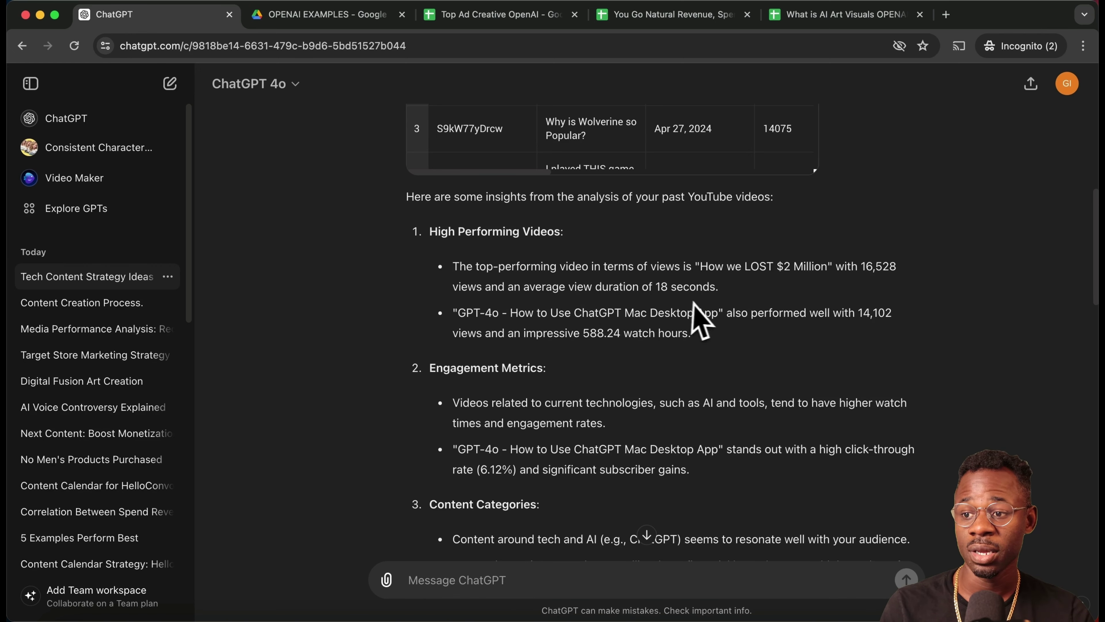
Step: Read the video insights, highlighting the click-through-rate and Content Categories bullets
{"action": "scroll", "coordinate": [505, 333], "scroll_direction": "down", "scroll_amount": 4}
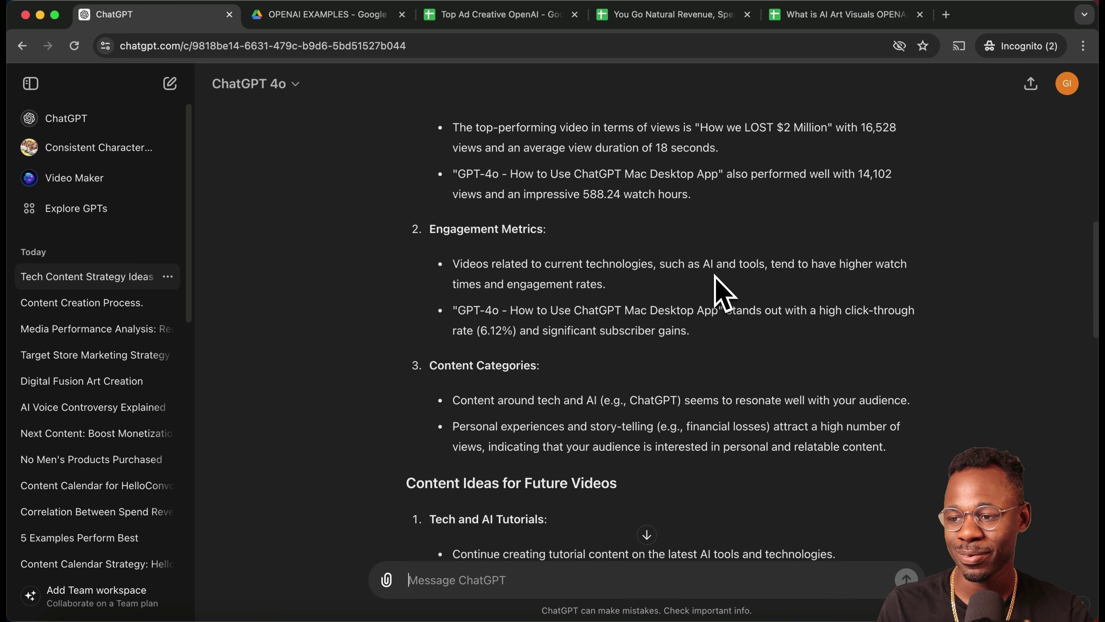
{"action": "scroll", "coordinate": [720, 290], "scroll_direction": "down", "scroll_amount": 1}
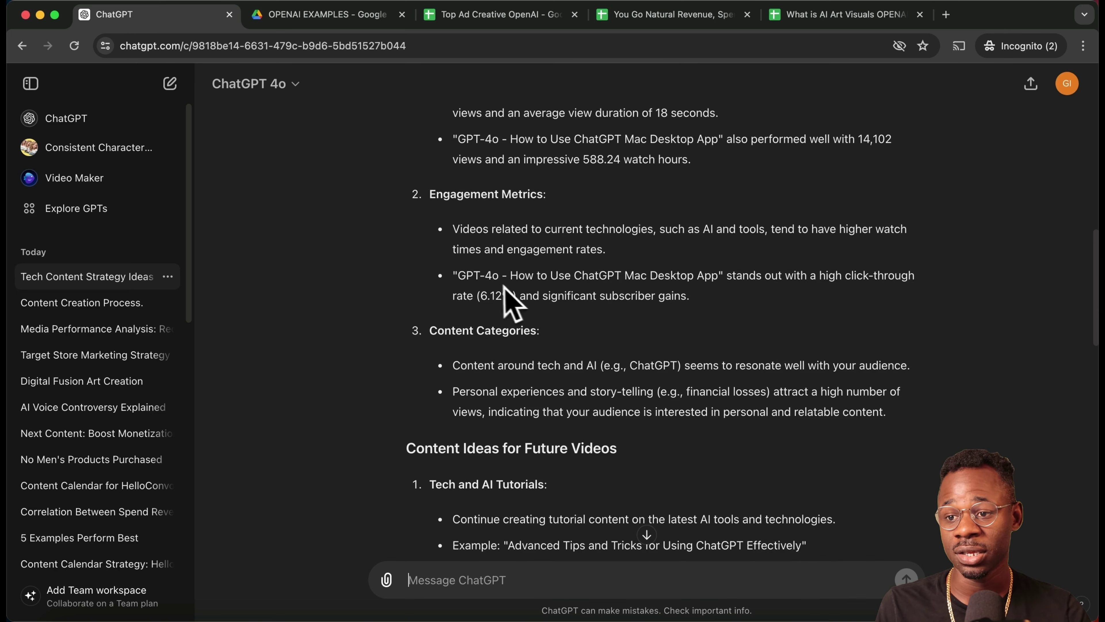
{"action": "left_click_drag", "start_coordinate": [457, 275], "coordinate": [694, 298]}
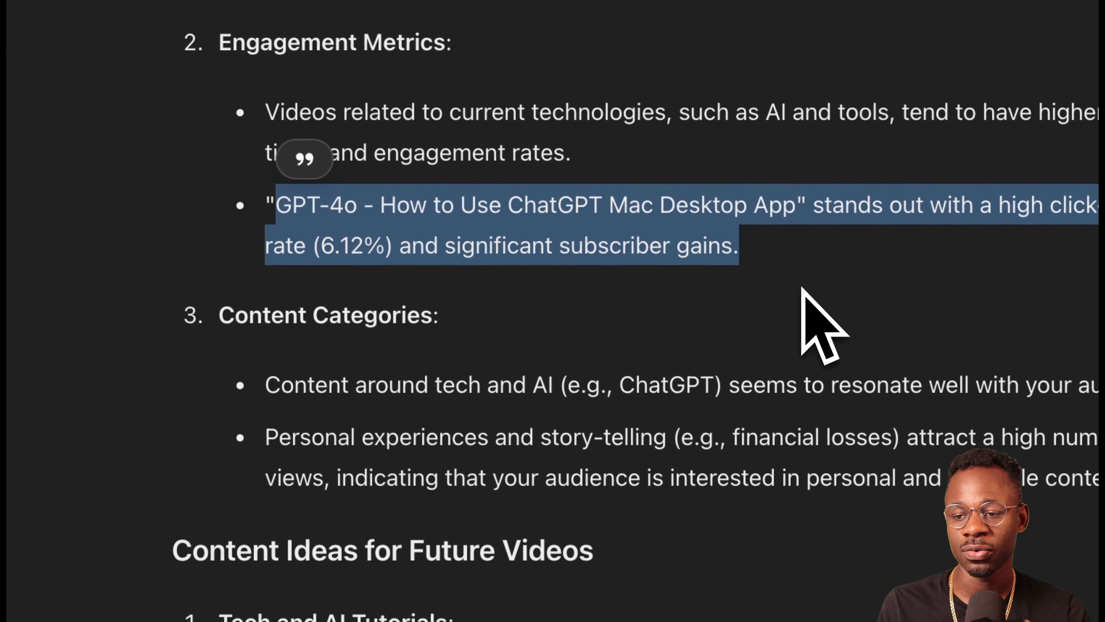
{"action": "left_click_drag", "start_coordinate": [294, 384], "coordinate": [801, 383]}
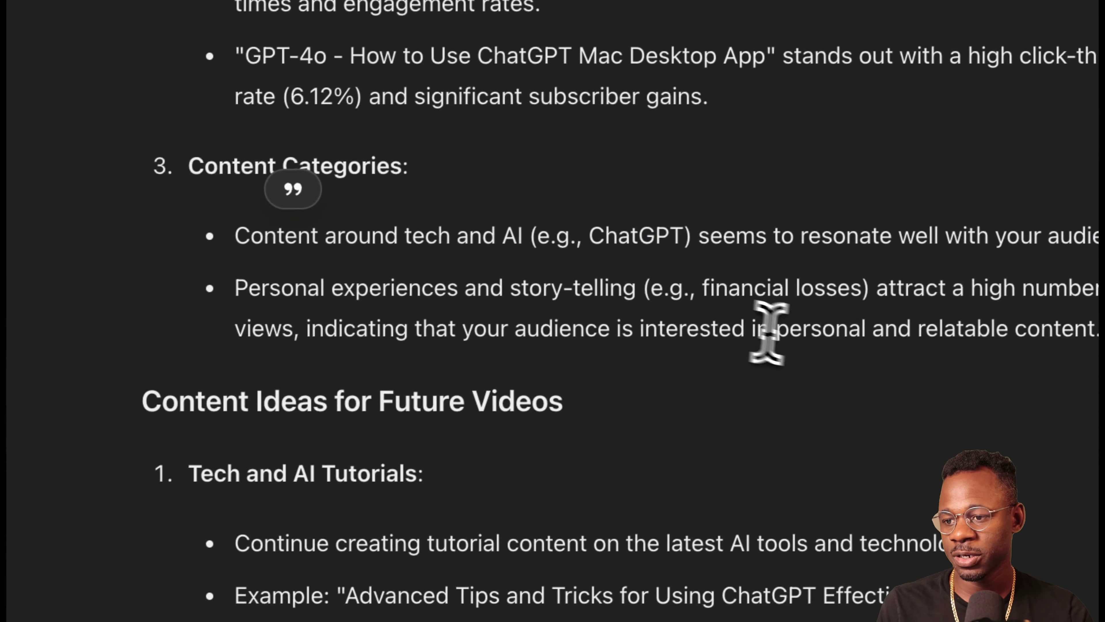
{"action": "left_click", "coordinate": [768, 331]}
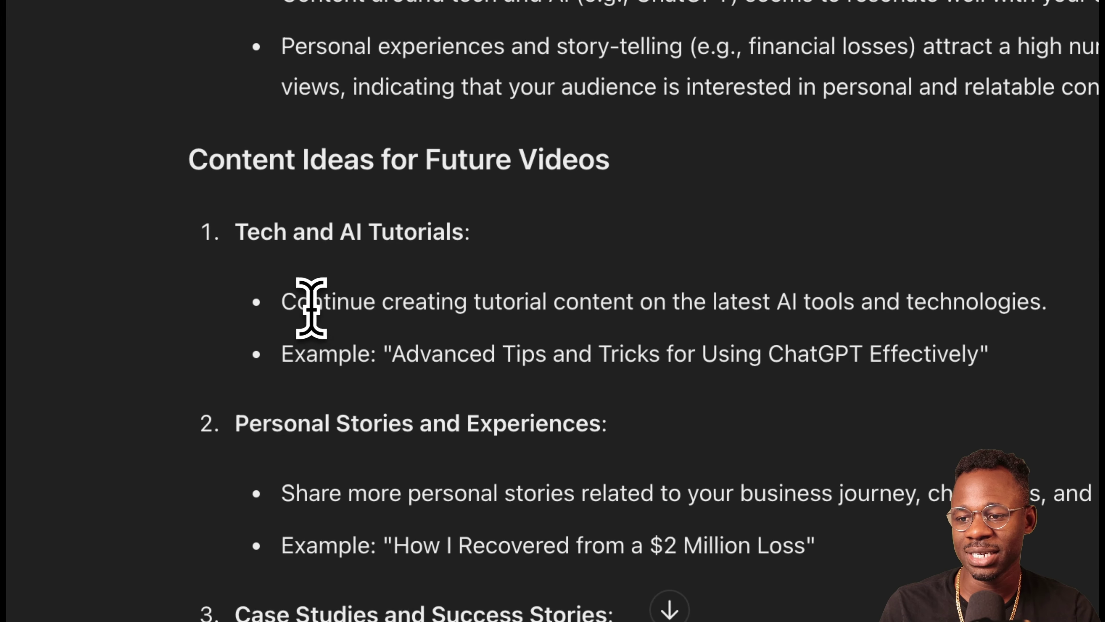
Step: Review the suggested content ideas, including tutorials and the Advanced Tips example title
{"action": "left_click_drag", "start_coordinate": [309, 303], "coordinate": [715, 402]}
{"action": "left_click", "coordinate": [715, 402]}
{"action": "left_click_drag", "start_coordinate": [407, 353], "coordinate": [801, 378]}
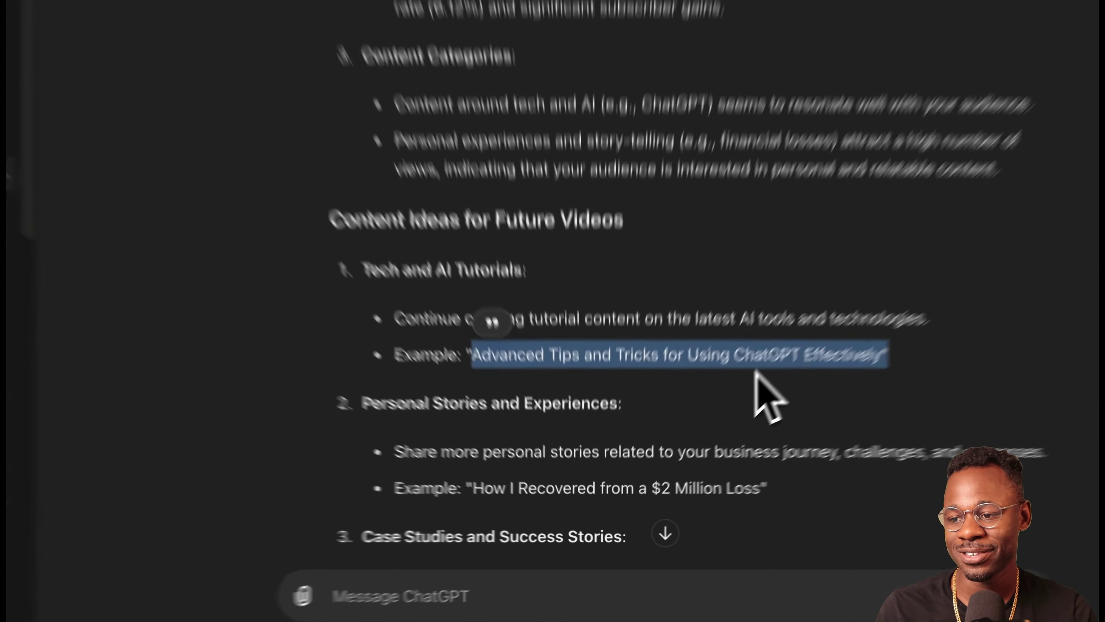
{"action": "left_click", "coordinate": [744, 364]}
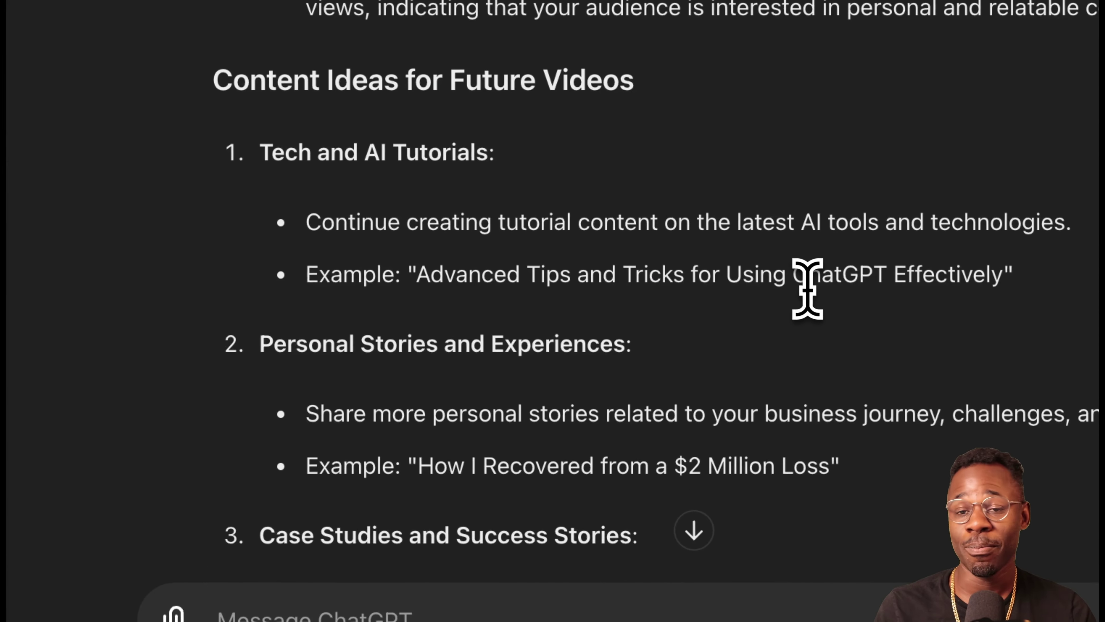
{"action": "scroll", "coordinate": [806, 288], "scroll_direction": "down", "scroll_amount": 7}
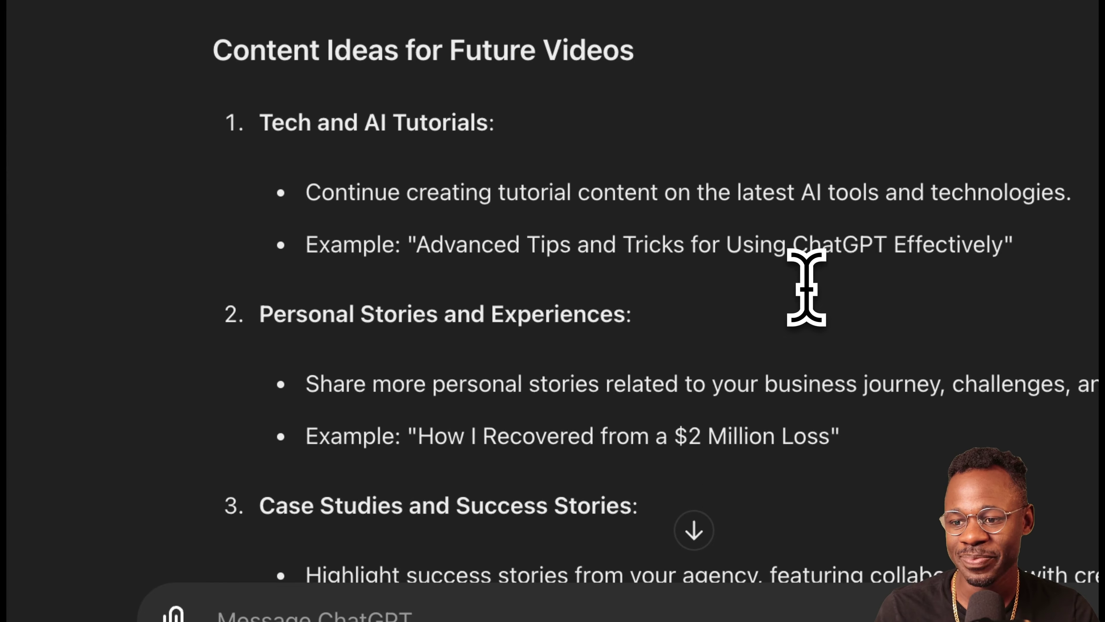
{"action": "left_click_drag", "start_coordinate": [306, 289], "coordinate": [473, 326]}
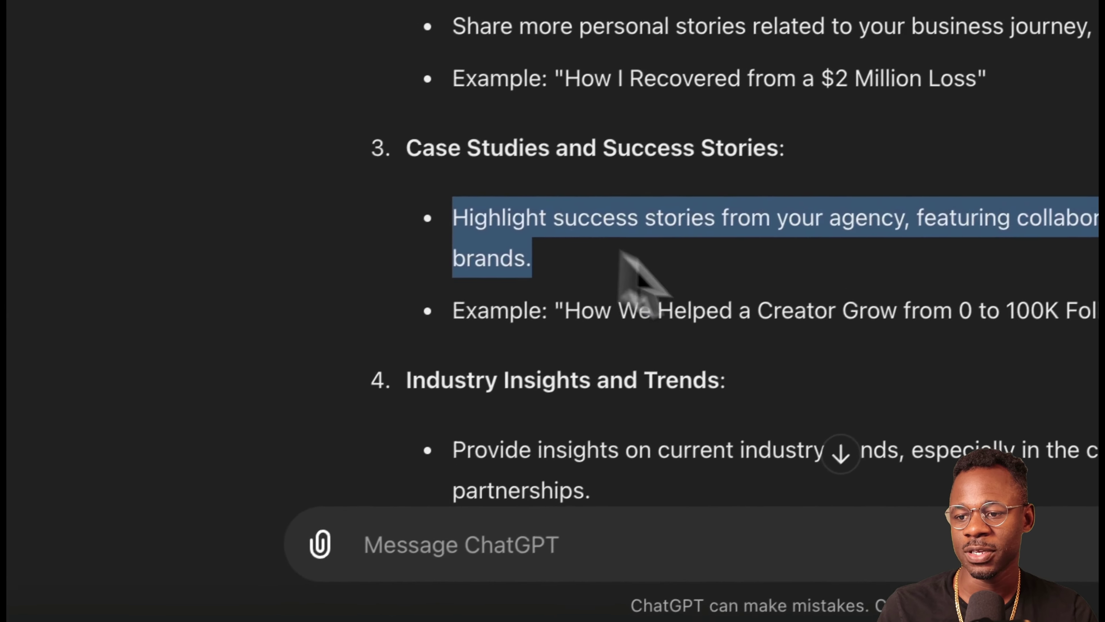
{"action": "left_click_drag", "start_coordinate": [622, 253], "coordinate": [744, 383]}
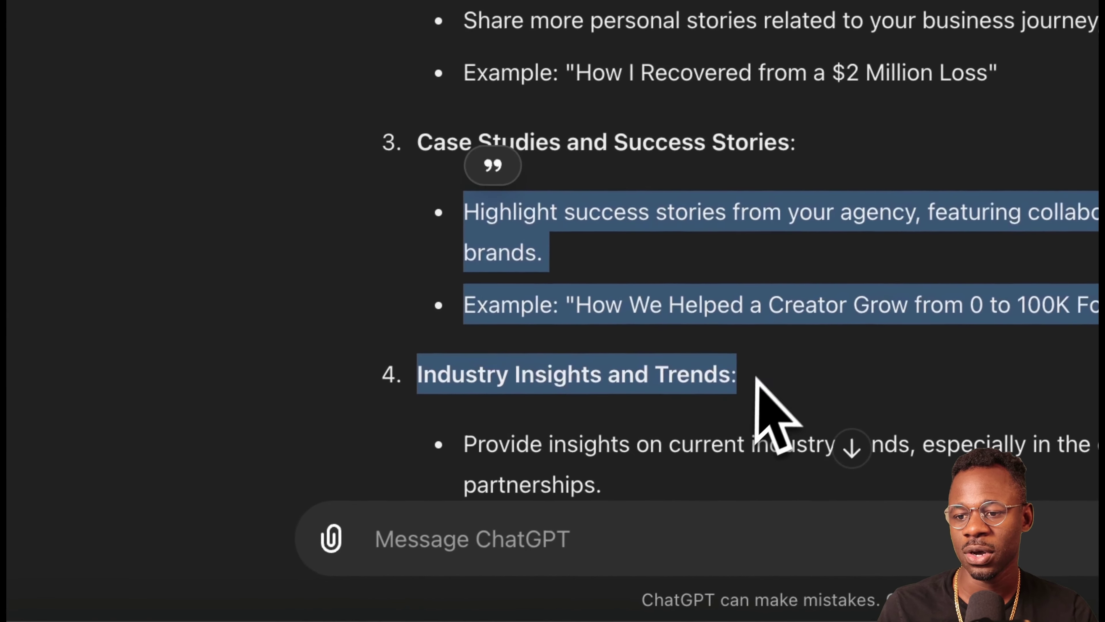
{"action": "scroll", "coordinate": [790, 348], "scroll_direction": "down", "scroll_amount": 15}
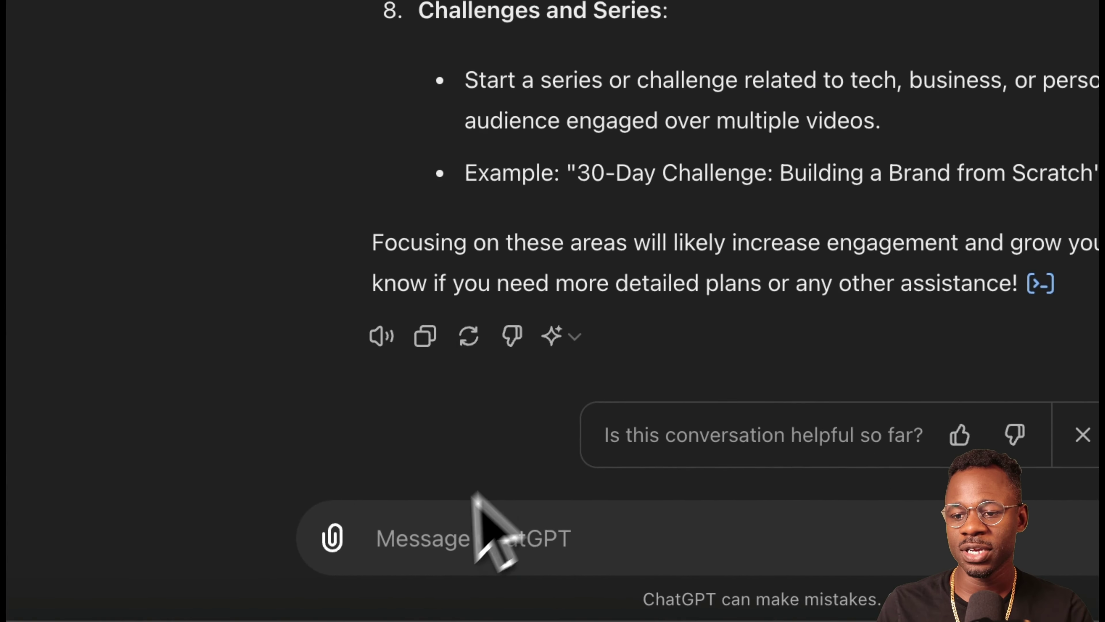
{"action": "left_click", "coordinate": [332, 538]}
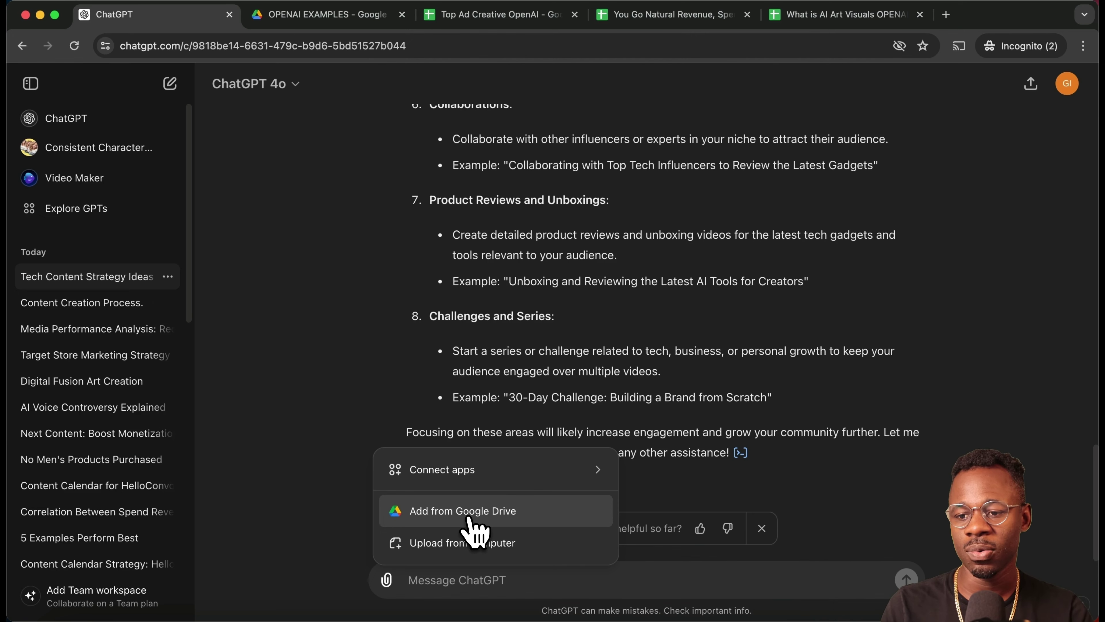
Step: Attach the OpenAI lawsuit document from the OPENAI EXAMPLES Drive folder
{"action": "left_click", "coordinate": [467, 519]}
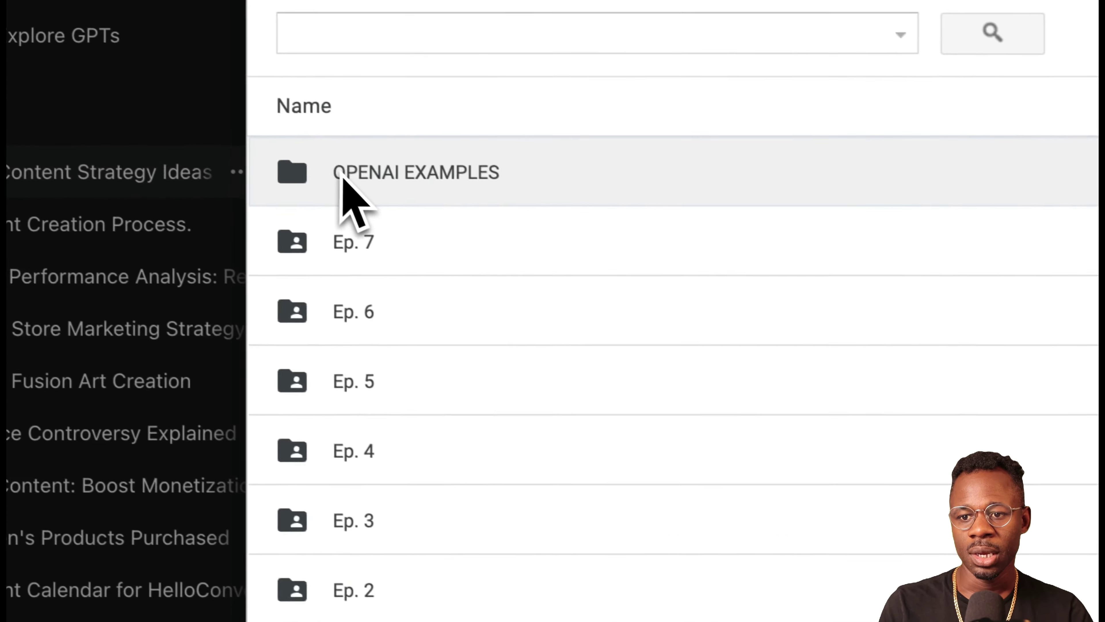
{"action": "double_click", "coordinate": [65, 54]}
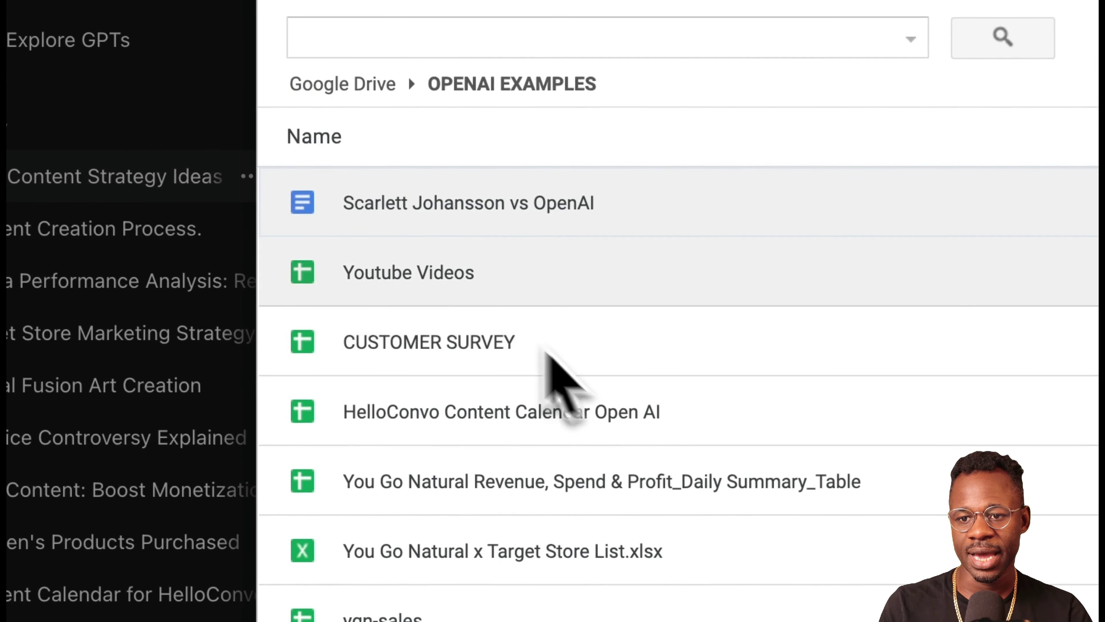
{"action": "double_click", "coordinate": [439, 215]}
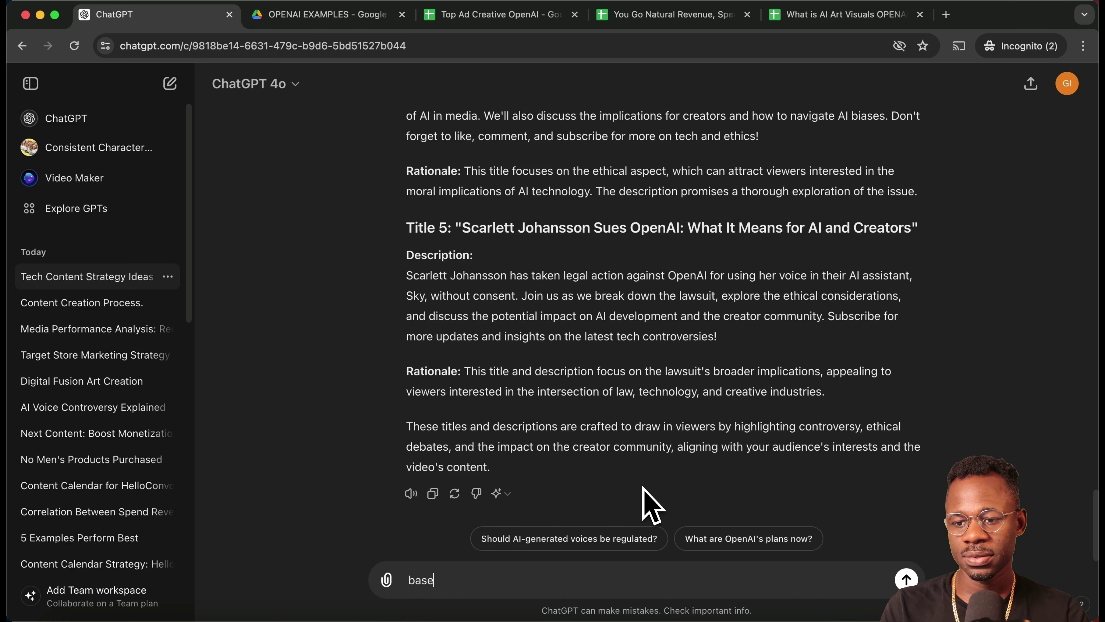
Step: Request new title variations based on what performed well in past top-performing videos
{"action": "type", "text": "d on my past "}
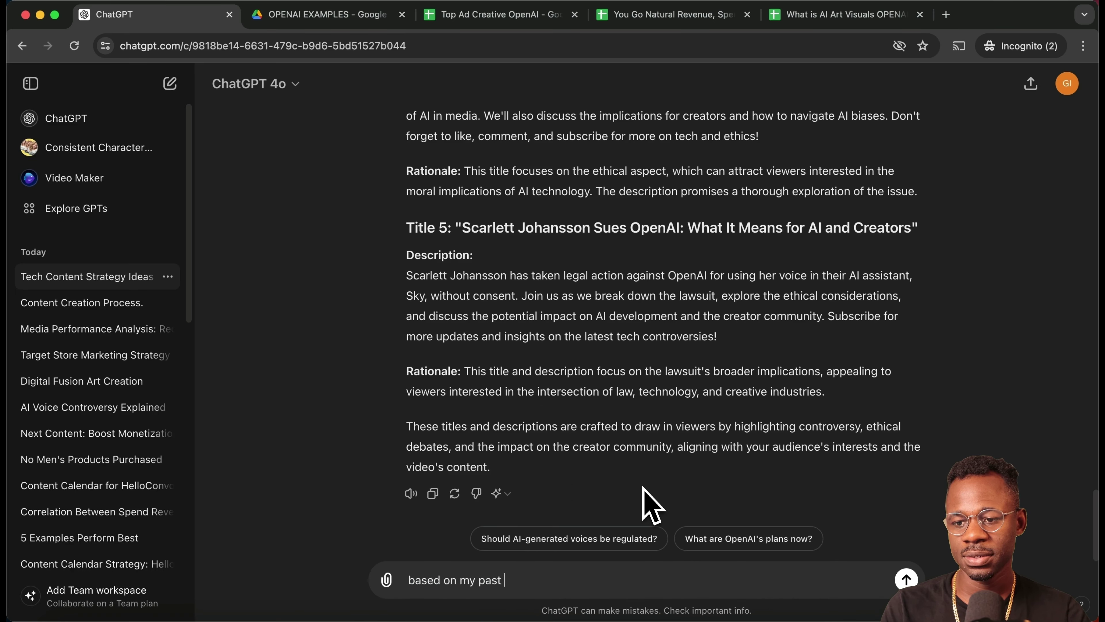
{"action": "type", "text": "top perform"}
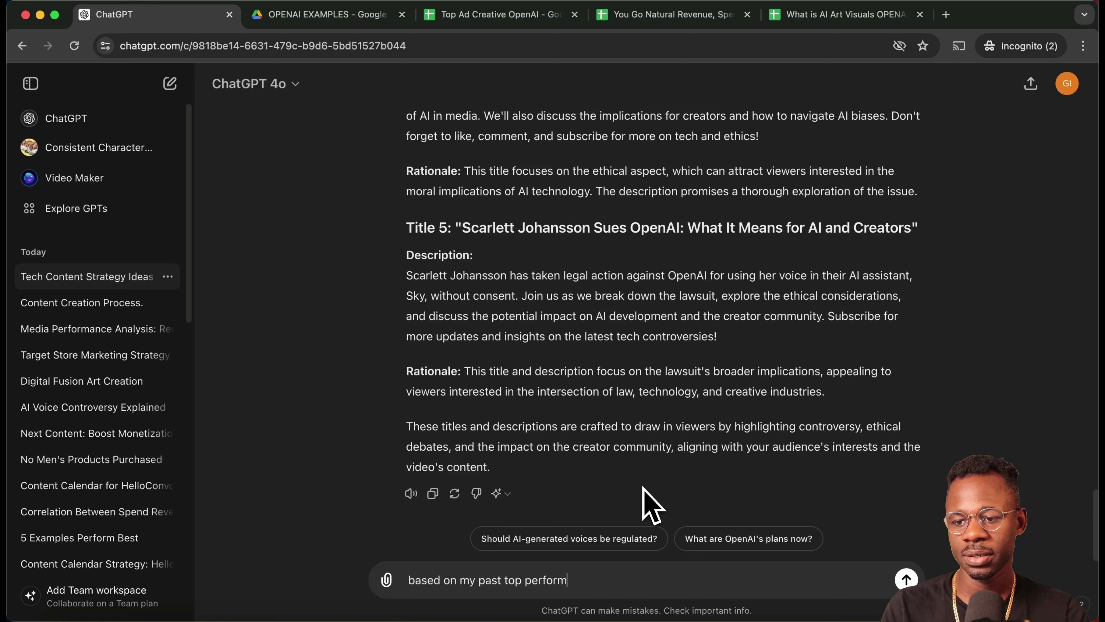
{"action": "type", "text": "ing vid"}
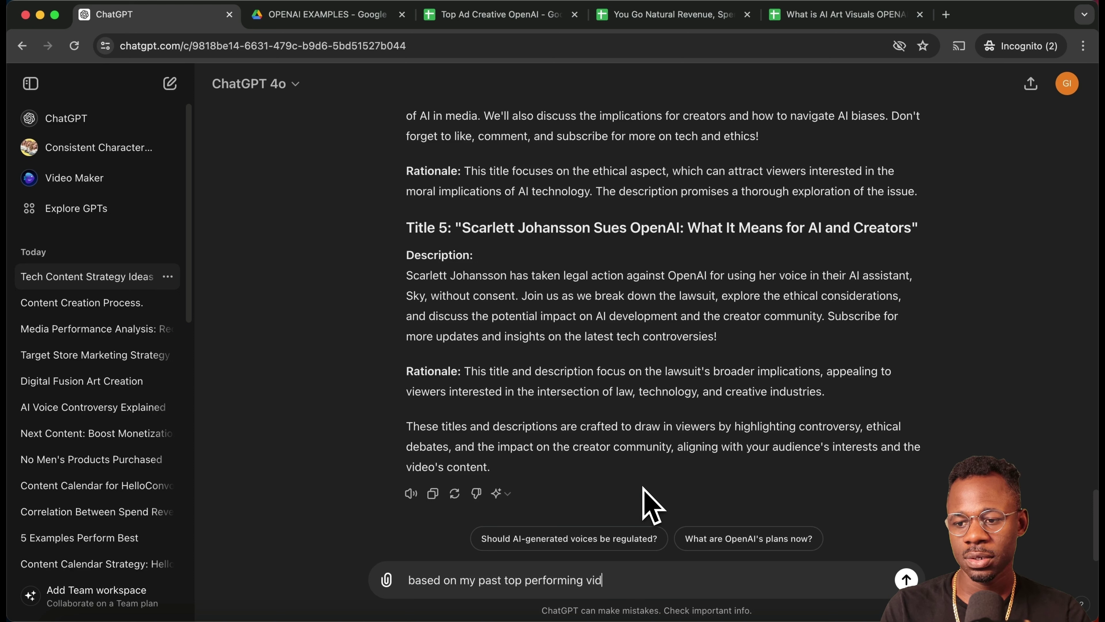
{"action": "type", "text": "eos analy"}
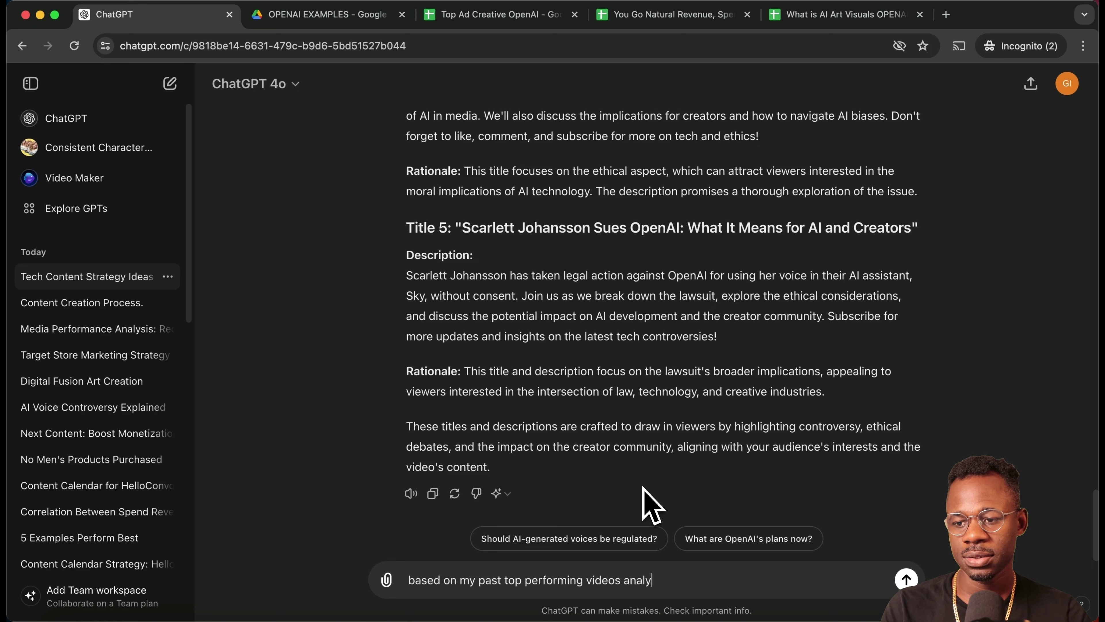
{"action": "type", "text": "ze the titles"}
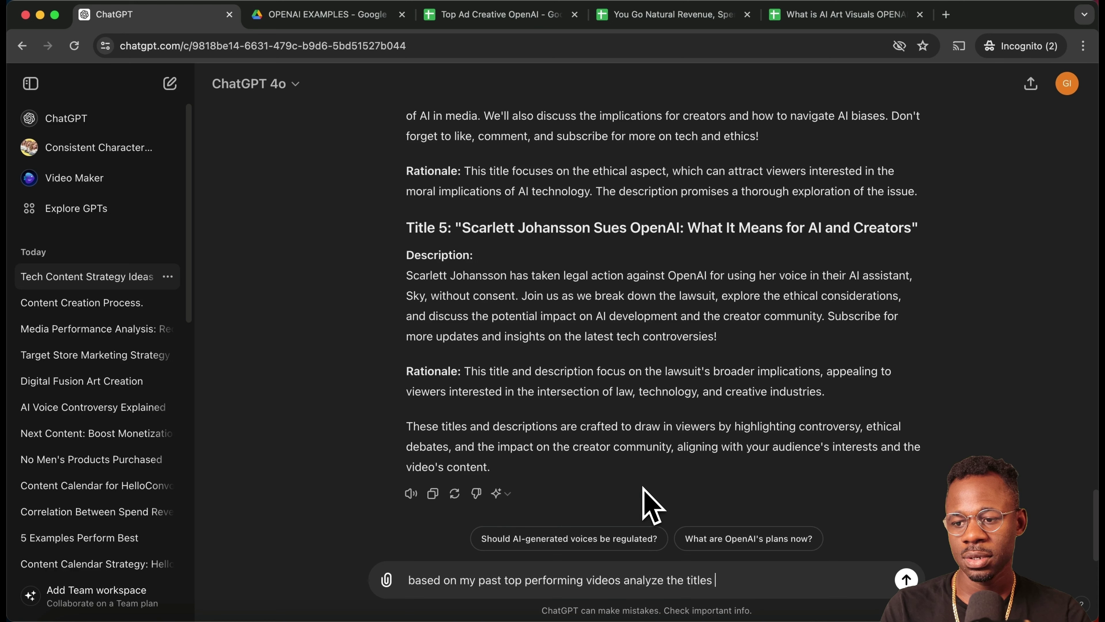
{"action": "type", "text": " and give me"}
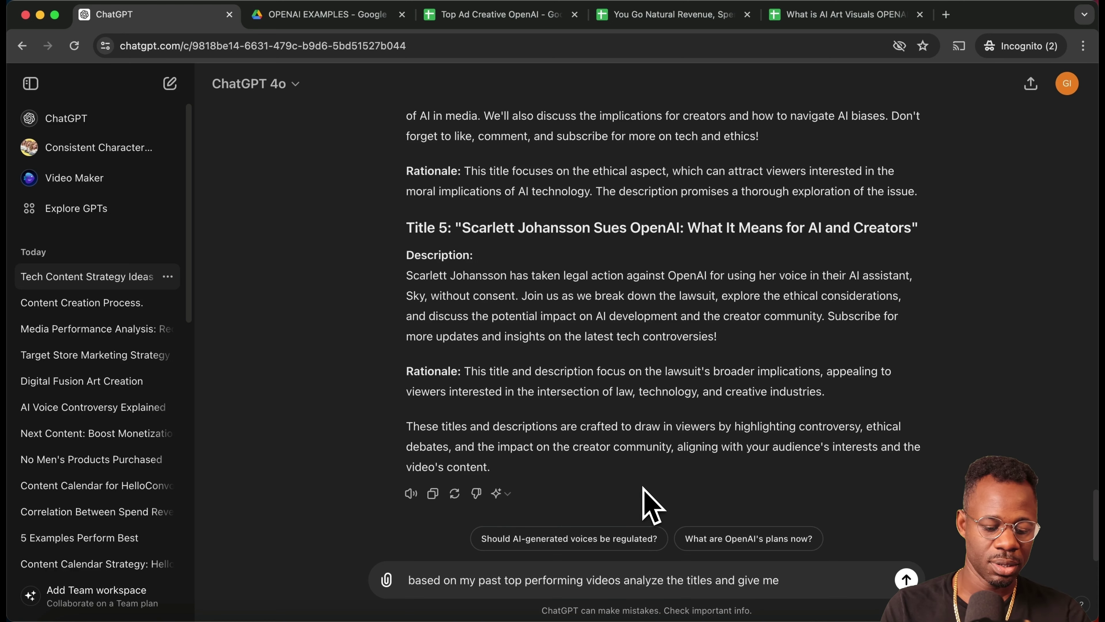
{"action": "type", "text": "   new v"}
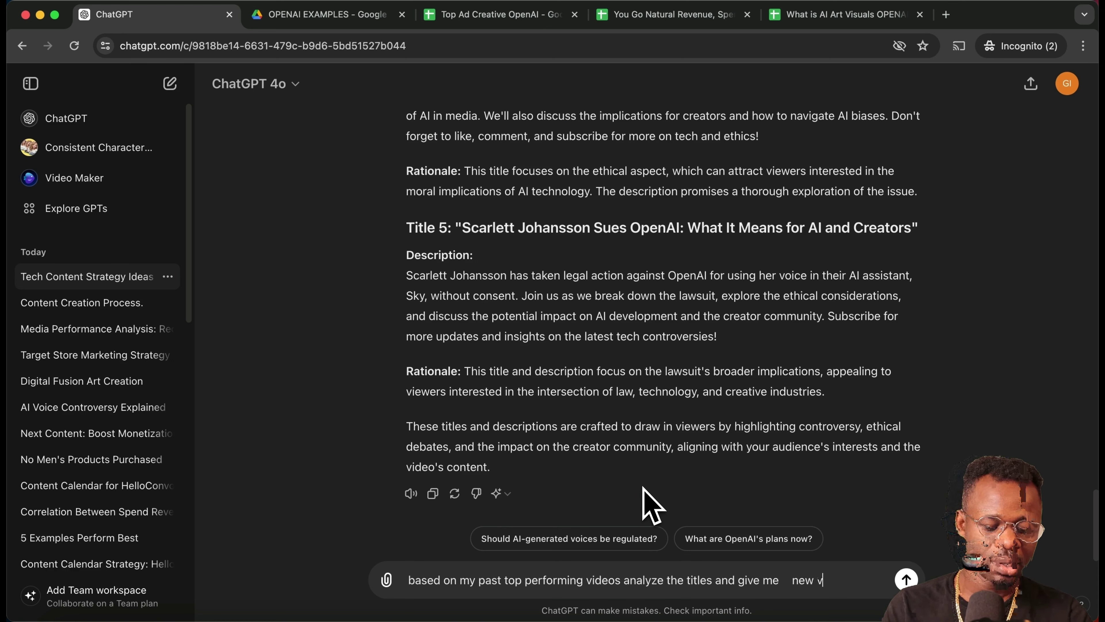
{"action": "key", "text": "BackSpace"}
{"action": "key", "text": "BackSpace"}
{"action": "key", "text": "BackSpace"}
{"action": "key", "text": "BackSpace"}
{"action": "key", "text": "BackSpace"}
{"action": "key", "text": "BackSpace"}
{"action": "key", "text": "BackSpace"}
{"action": "type", "text": "3 new varitions "}
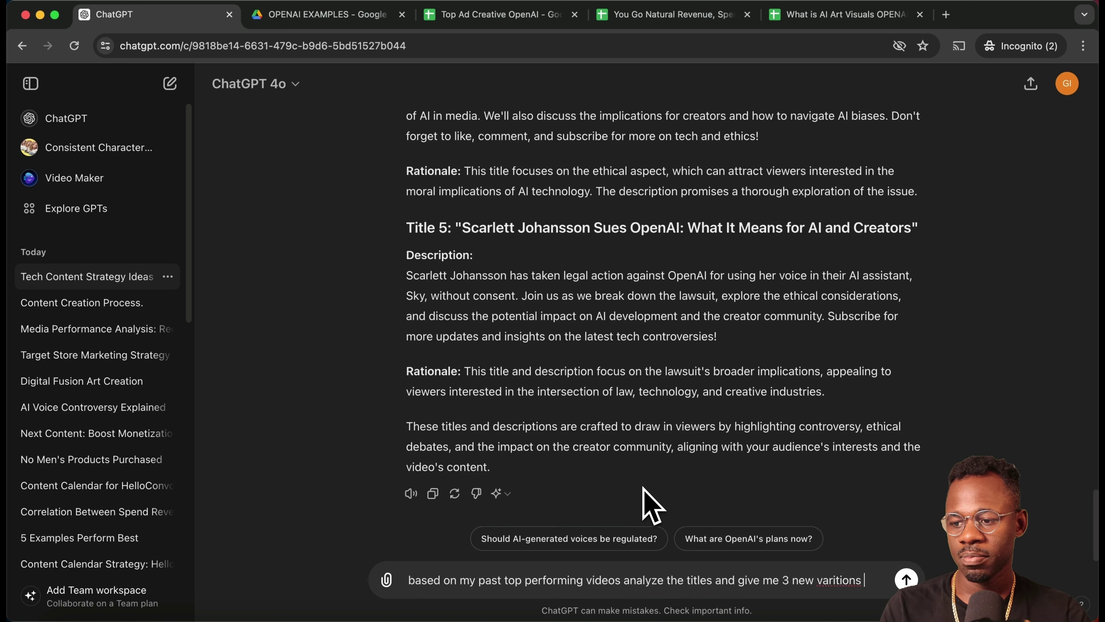
{"action": "type", "text": "based on what perf"}
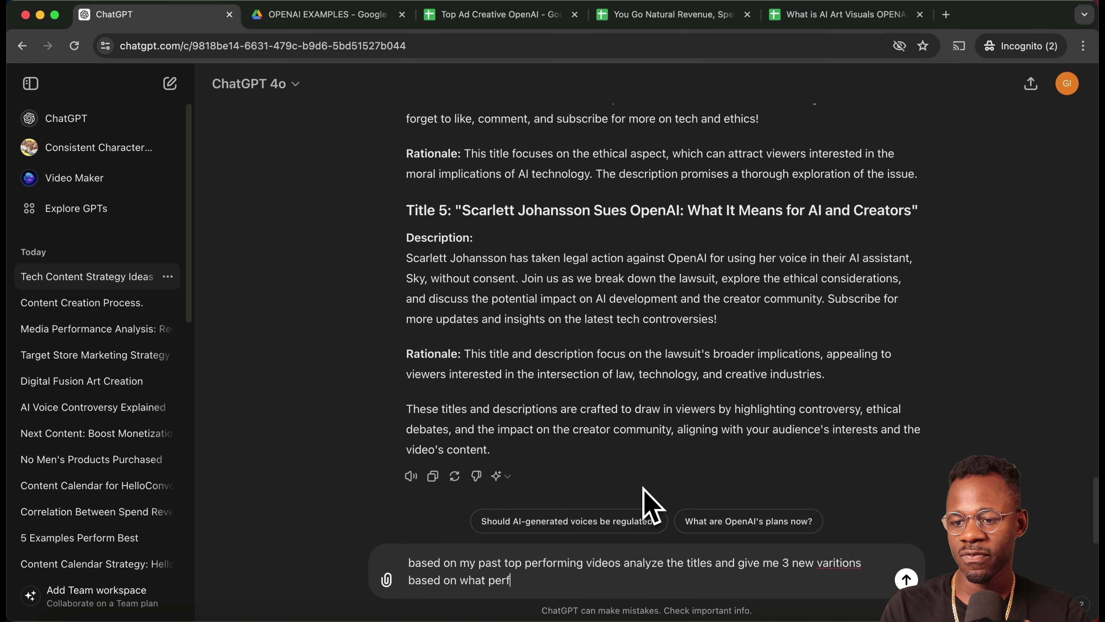
{"action": "type", "text": "ormed well in teh"}
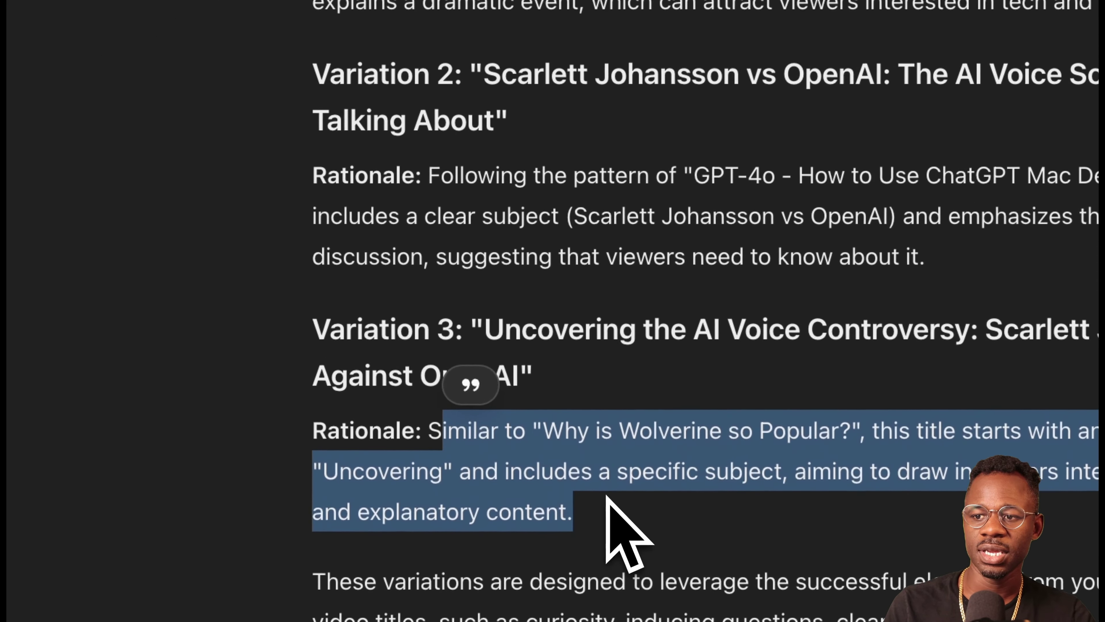
Step: Review the three title variations, highlighting the Variation 1 rationale, then start a new chat
{"action": "scroll", "coordinate": [607, 494], "scroll_direction": "up", "scroll_amount": 3}
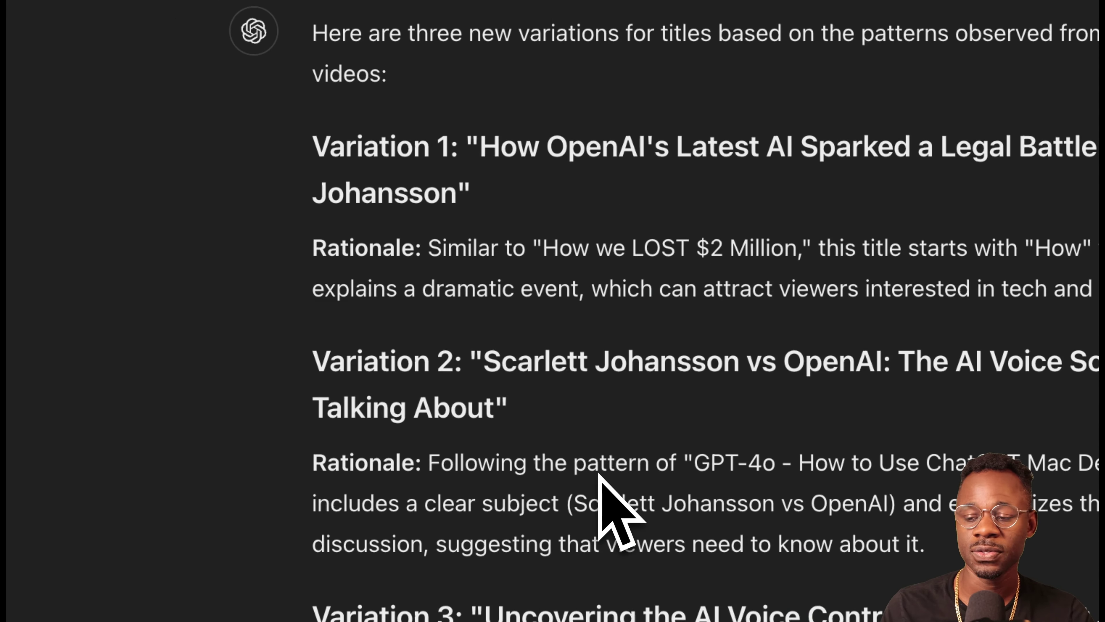
{"action": "triple_click", "coordinate": [515, 261]}
{"action": "scroll", "coordinate": [511, 267], "scroll_direction": "up", "scroll_amount": 1}
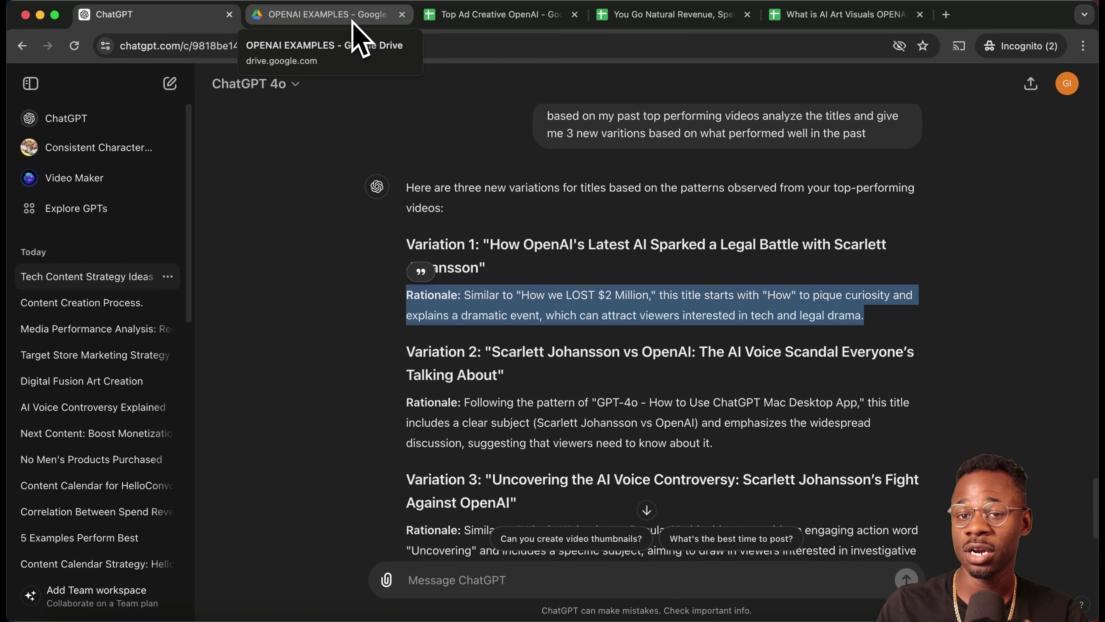
{"action": "left_click", "coordinate": [169, 84]}
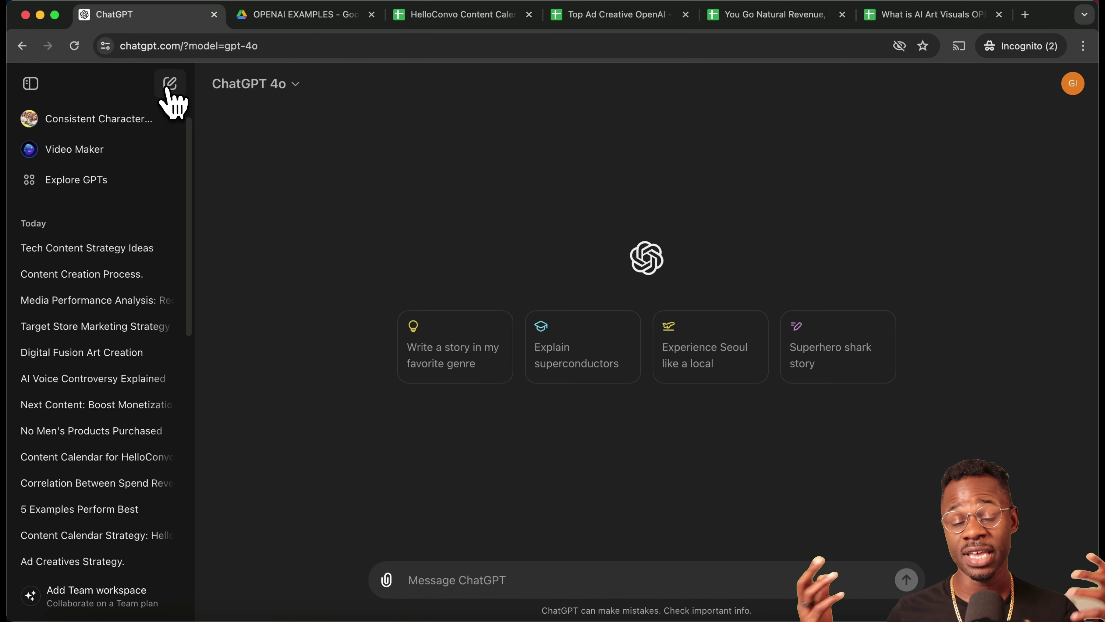